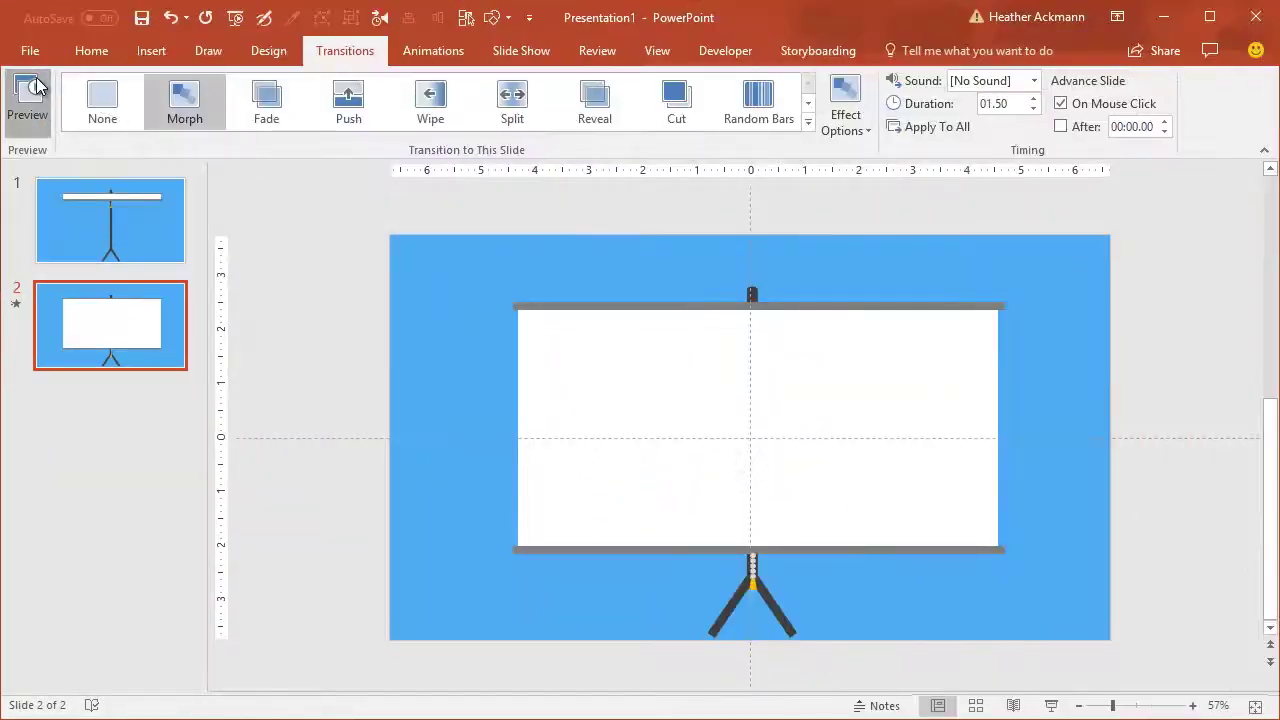
# Replay the Morph preview, then draw a tall thin rectangle down the middle of the slide.
pyautogui.click(36, 84)
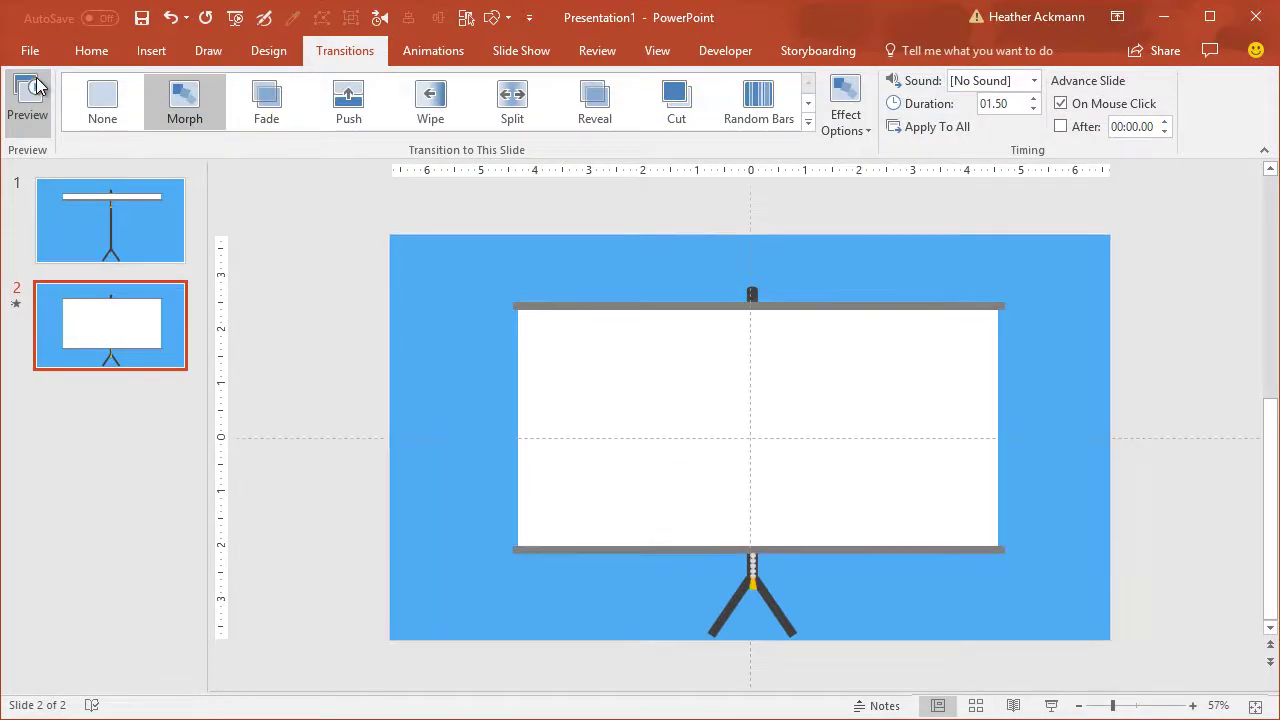
pyautogui.click(36, 84)
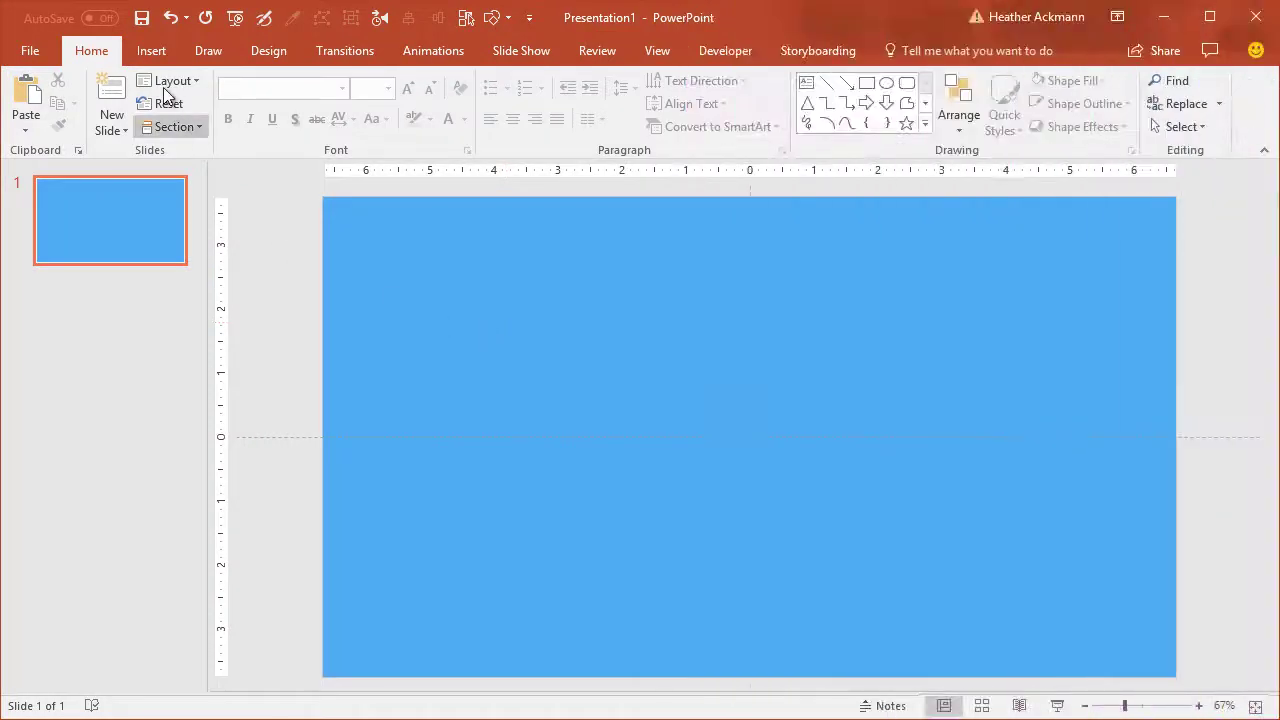
pyautogui.click(150, 52)
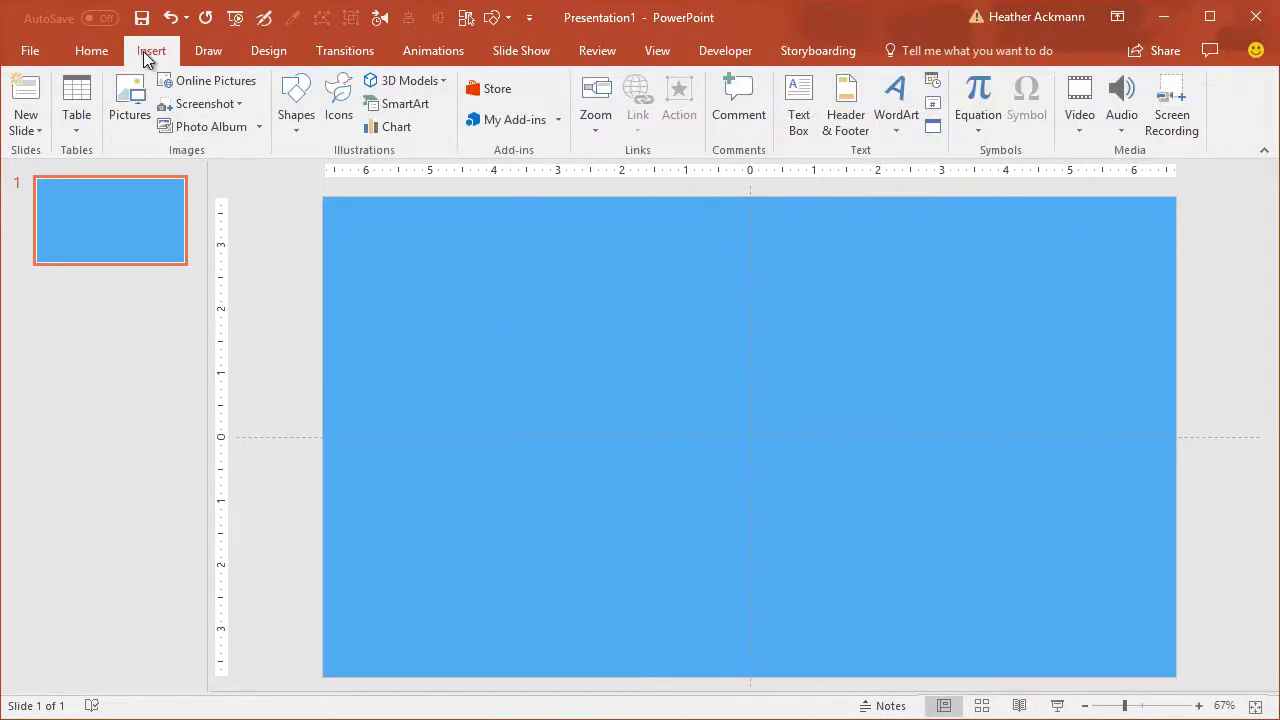
pyautogui.click(286, 118)
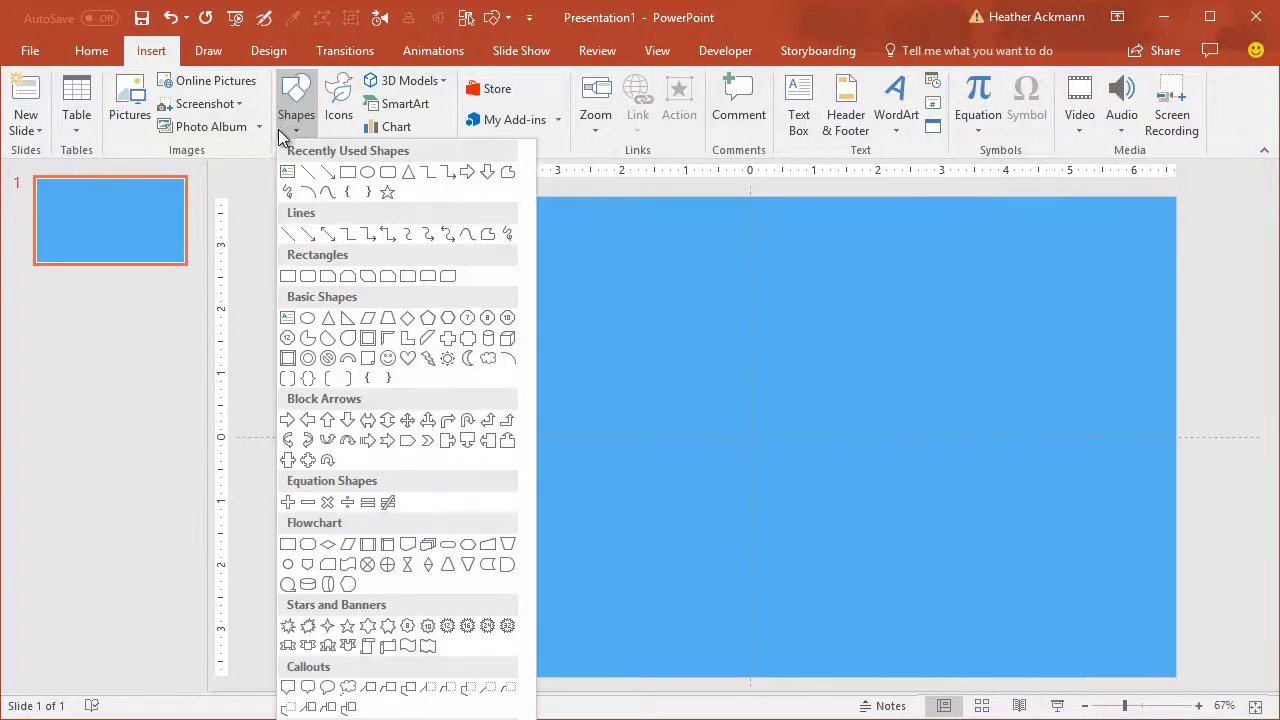
pyautogui.click(327, 172)
pyautogui.moveTo(735, 268)
pyautogui.mouseDown()
pyautogui.moveTo(754, 537)
pyautogui.moveTo(743, 690)
pyautogui.moveTo(751, 674)
pyautogui.mouseUp()
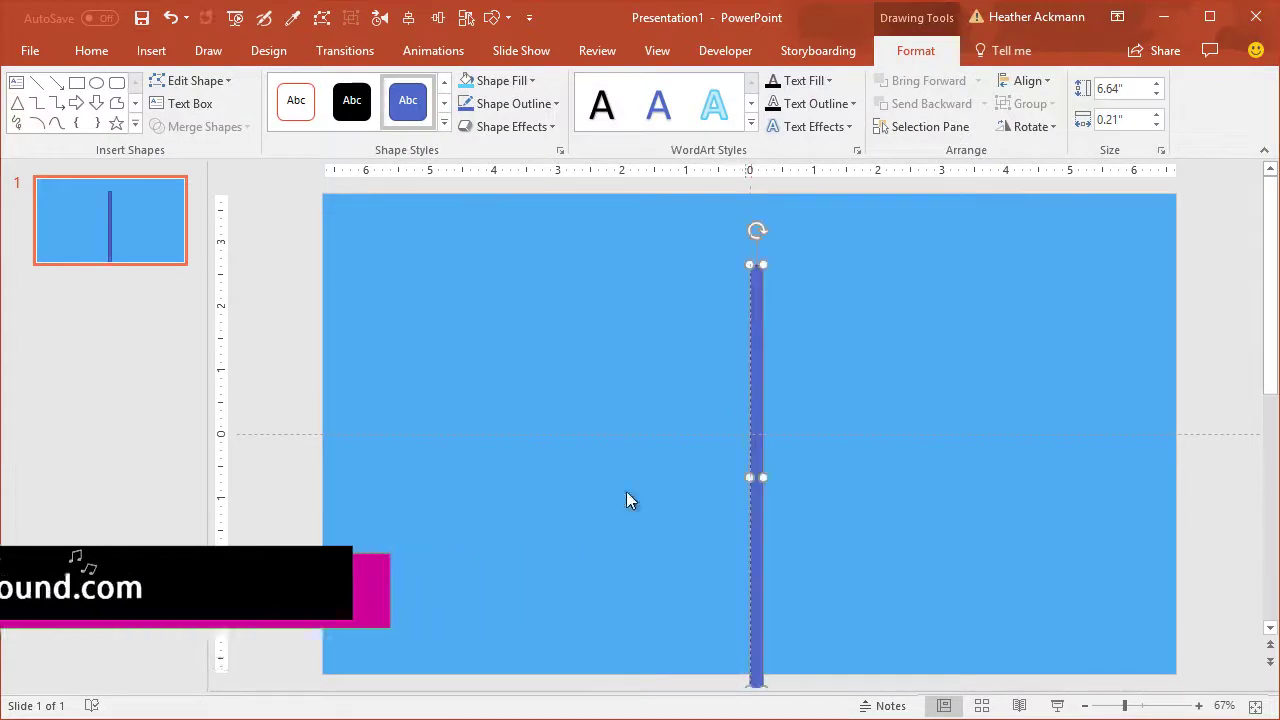
# Remove the bar's outline and fill it dark grey.
pyautogui.click(542, 111)
pyautogui.click(512, 278)
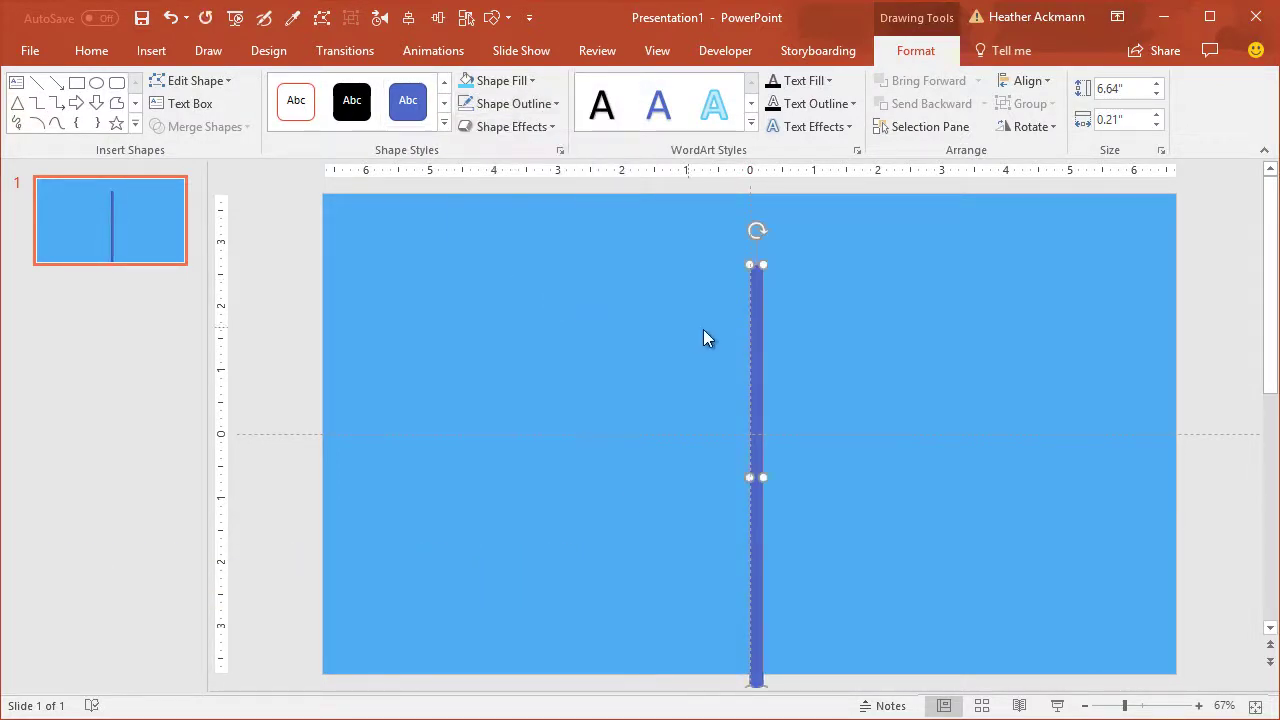
pyautogui.moveTo(756, 343); pyautogui.dragTo(749, 337)
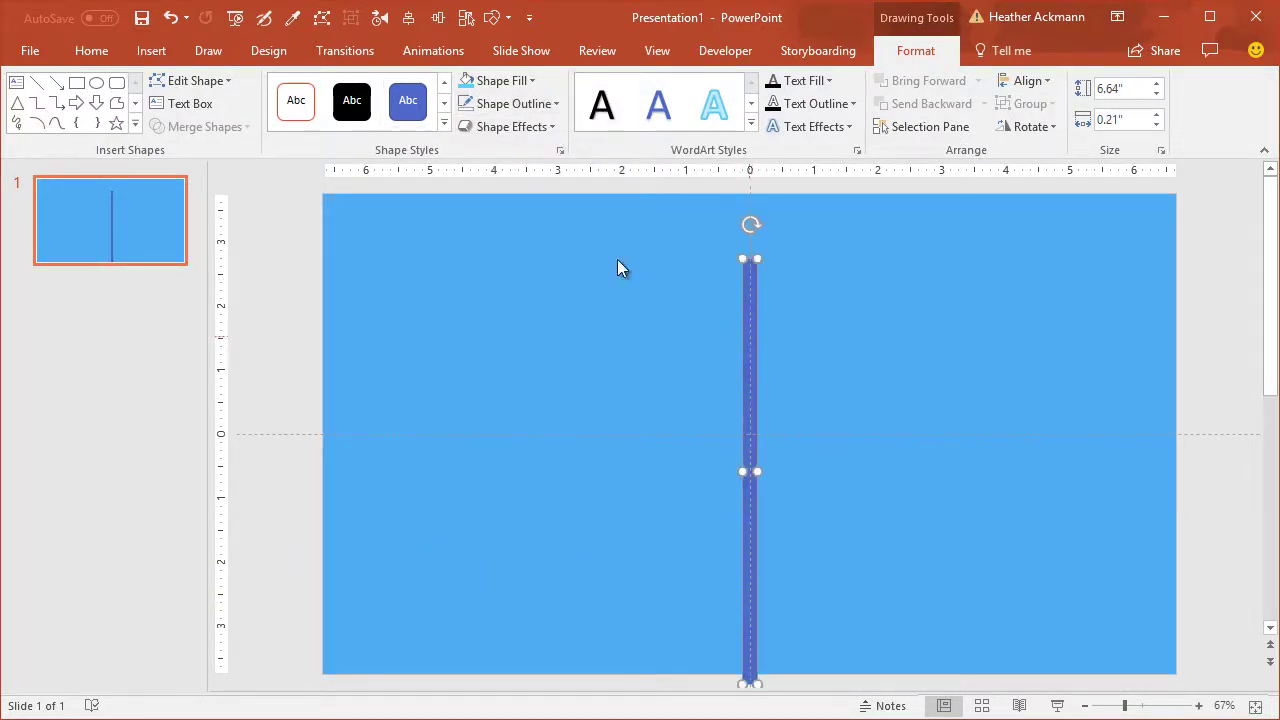
pyautogui.click(532, 81)
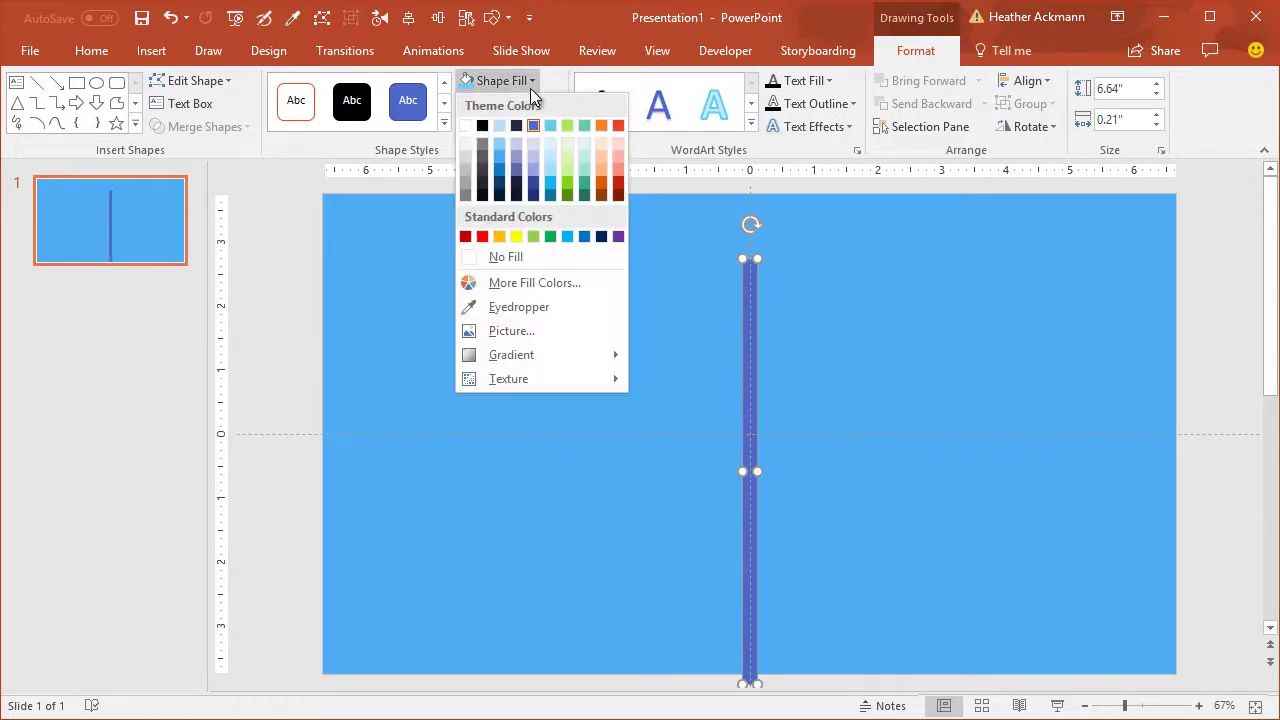
pyautogui.click(488, 183)
# Centre the bar on the slide and make it 0.25 inch wide.
pyautogui.rightClick(744, 316)
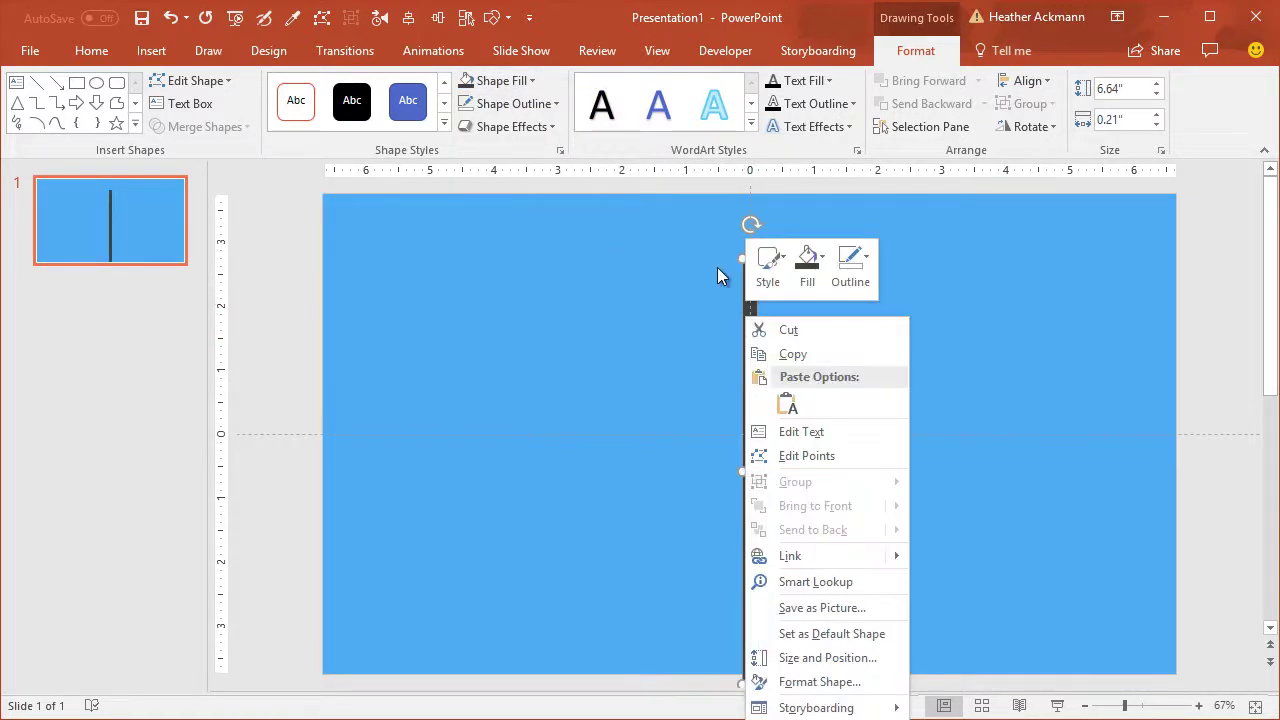
pyautogui.press('Escape')
pyautogui.moveTo(757, 469); pyautogui.dragTo(752, 467)
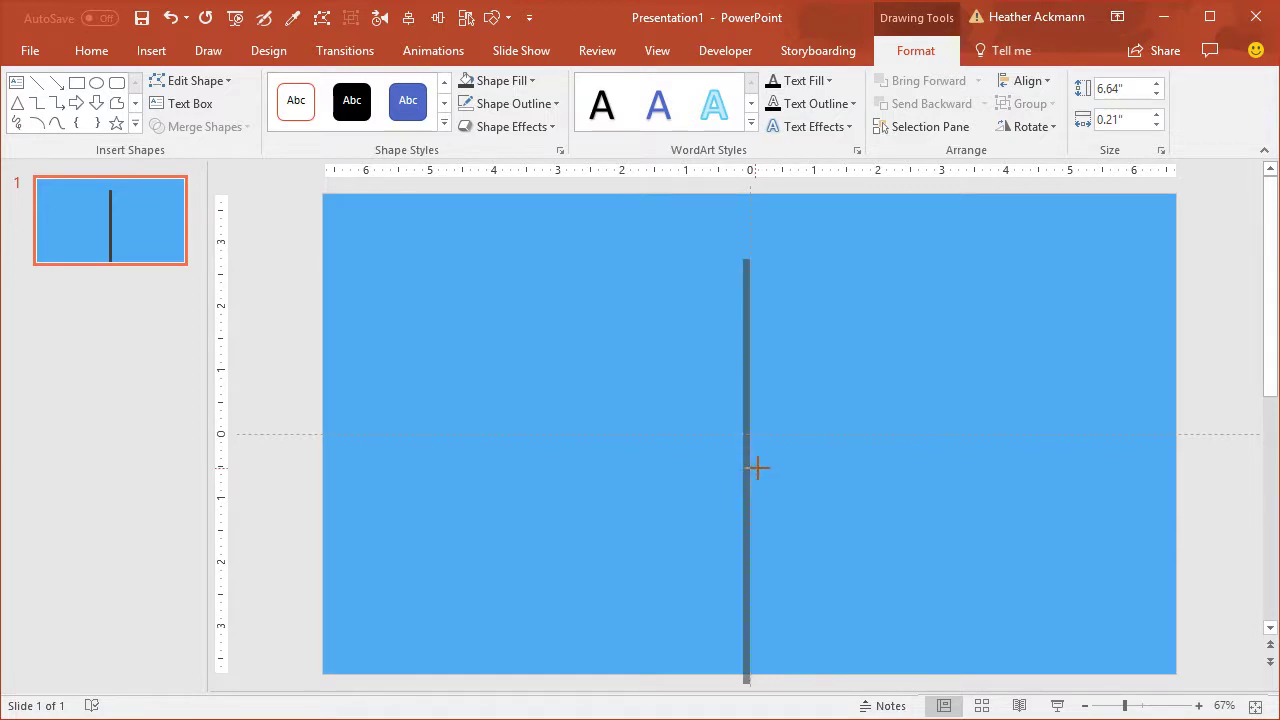
pyautogui.moveTo(757, 467); pyautogui.dragTo(752, 469)
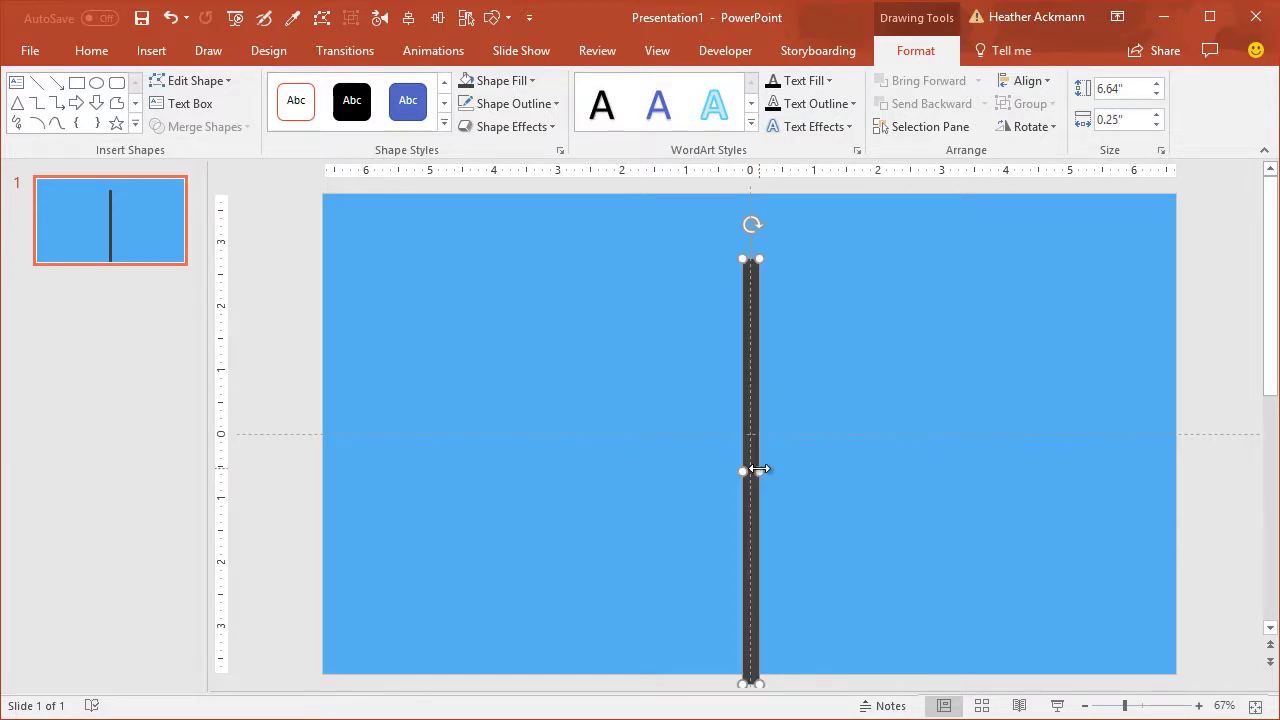
# Draw a small oval near the bar's top and fill it with the same dark grey.
pyautogui.click(99, 84)
pyautogui.moveTo(490, 250)
pyautogui.mouseDown()
pyautogui.moveTo(836, 322)
pyautogui.moveTo(747, 298)
pyautogui.mouseUp()
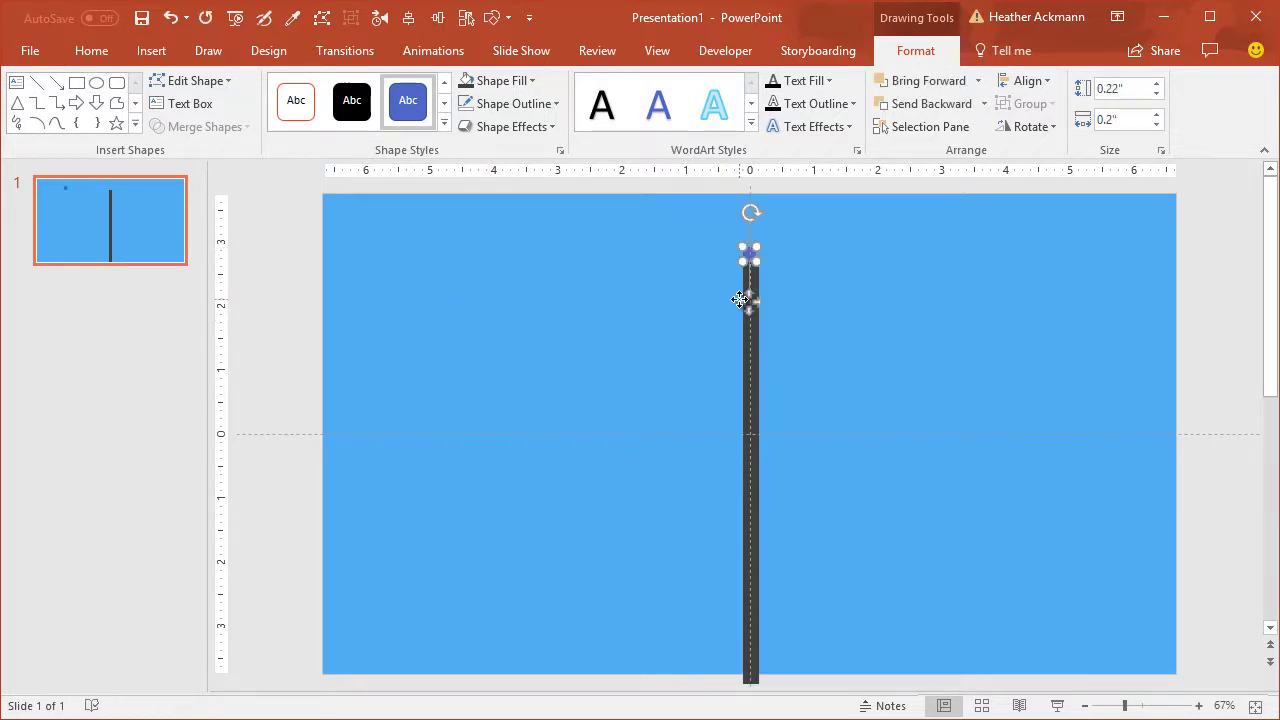
pyautogui.click(1181, 706)
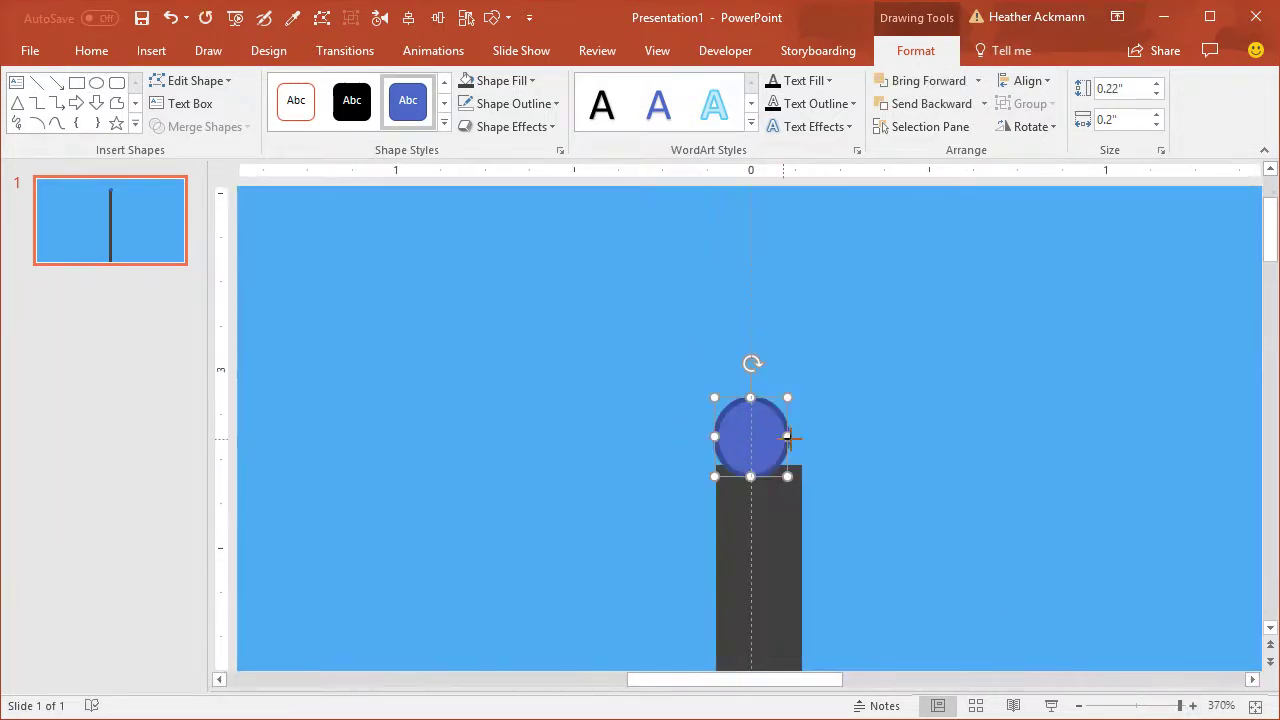
pyautogui.moveTo(787, 436); pyautogui.dragTo(812, 436)
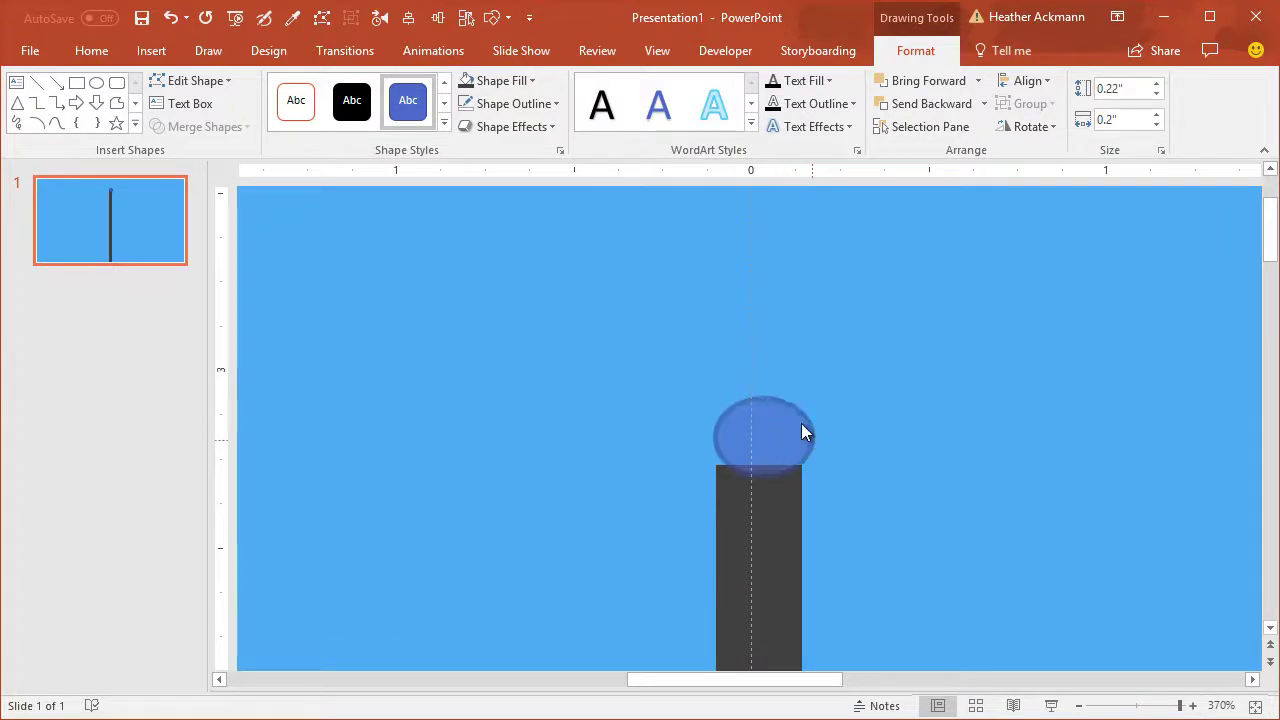
pyautogui.click(472, 86)
# Resize the oval to 0.24 inch wide and seat it on the bar's upper end.
pyautogui.moveTo(760, 437); pyautogui.dragTo(763, 464)
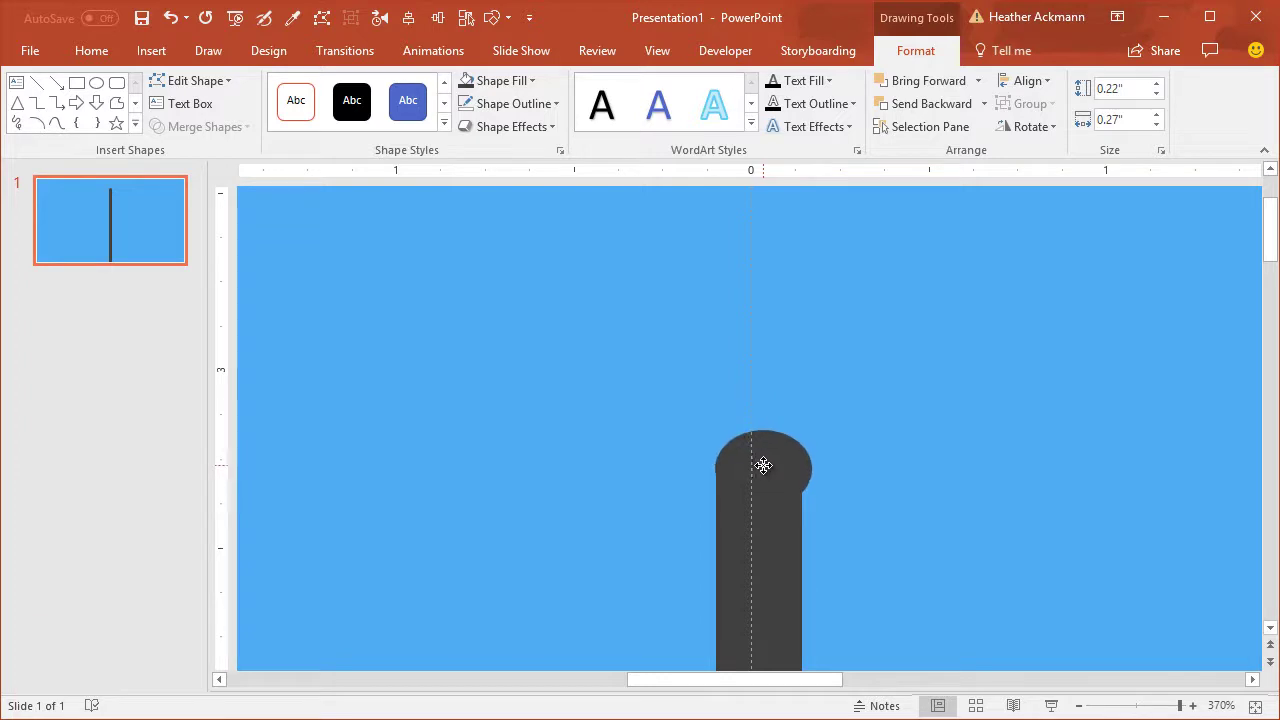
pyautogui.moveTo(764, 465); pyautogui.dragTo(763, 464)
pyautogui.click(763, 464)
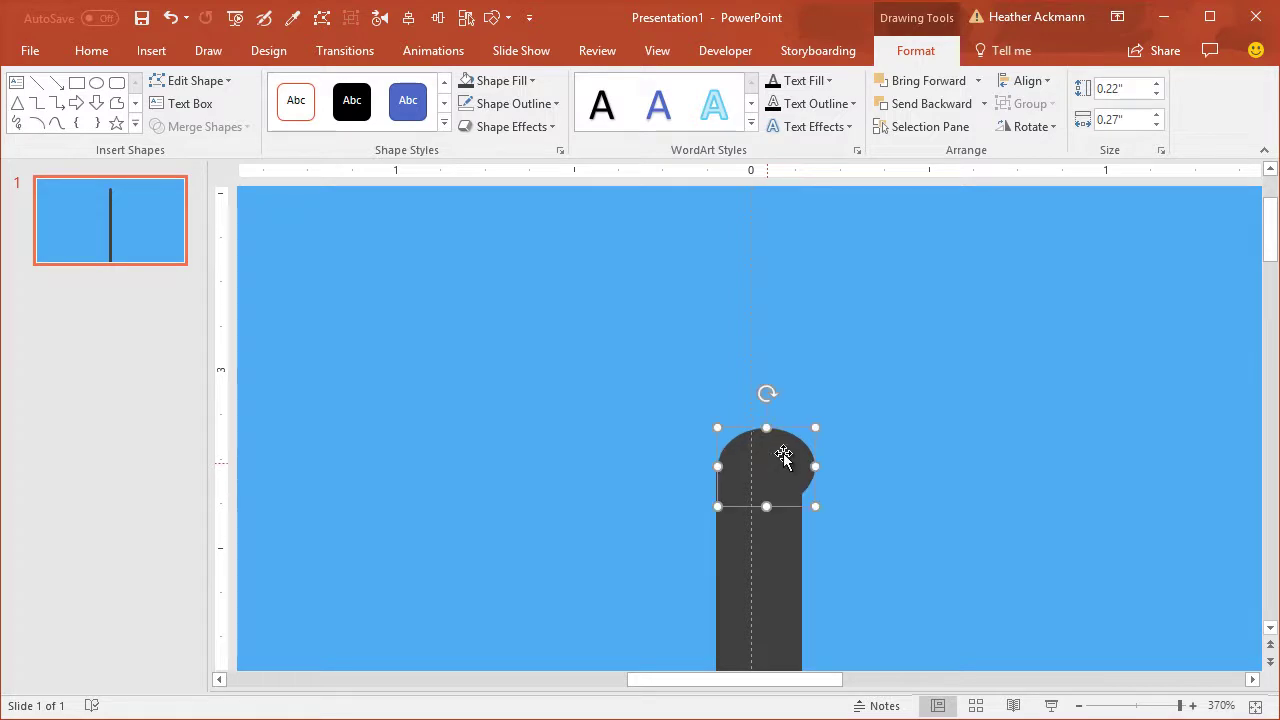
pyautogui.moveTo(808, 466); pyautogui.dragTo(801, 466)
pyautogui.moveTo(718, 465); pyautogui.dragTo(714, 463)
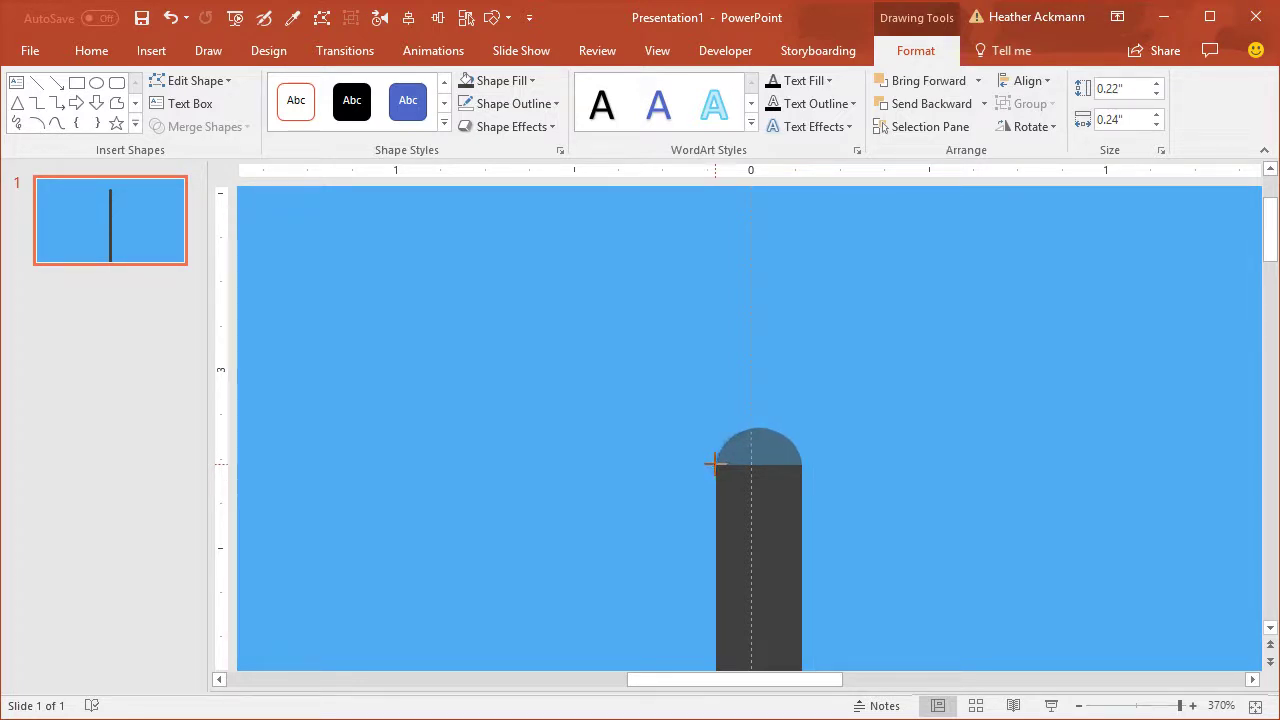
pyautogui.moveTo(714, 463)
pyautogui.mouseDown()
pyautogui.moveTo(752, 445)
pyautogui.moveTo(766, 457)
pyautogui.mouseUp()
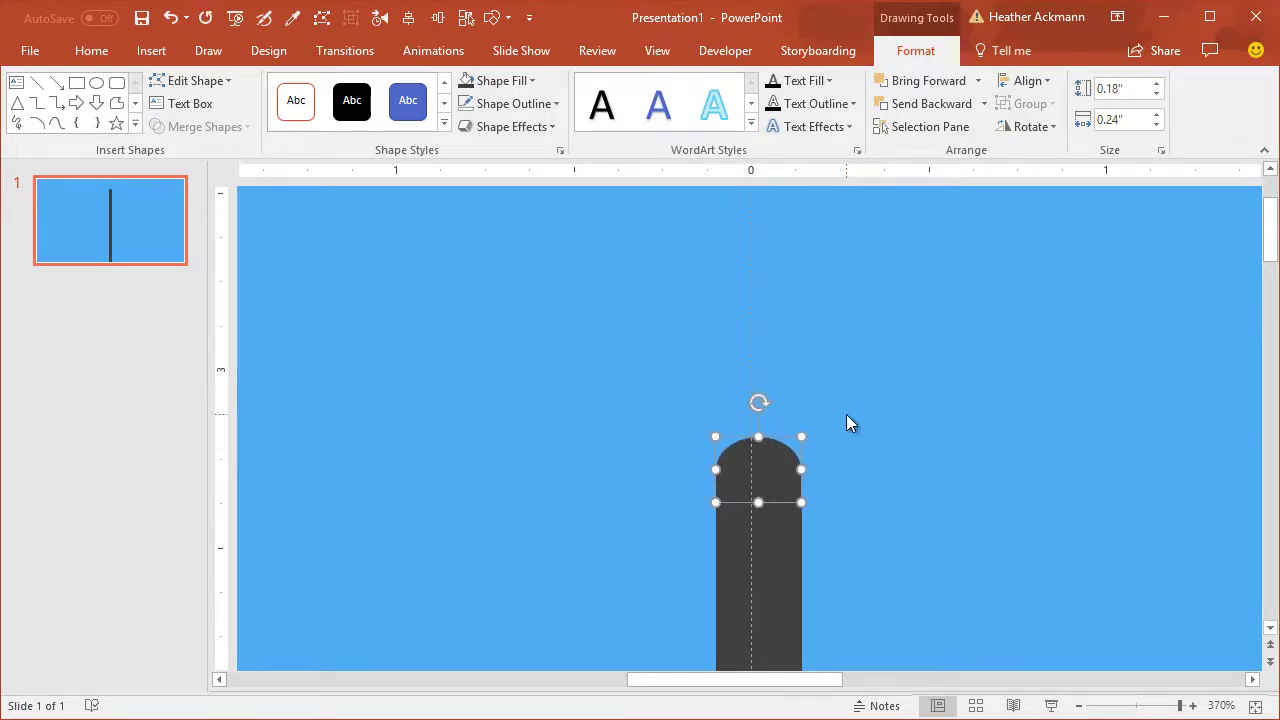
# Widen the cap to match the bar and check the bar's height and width values.
pyautogui.click(848, 430)
pyautogui.click(751, 460)
pyautogui.moveTo(801, 467); pyautogui.dragTo(805, 468)
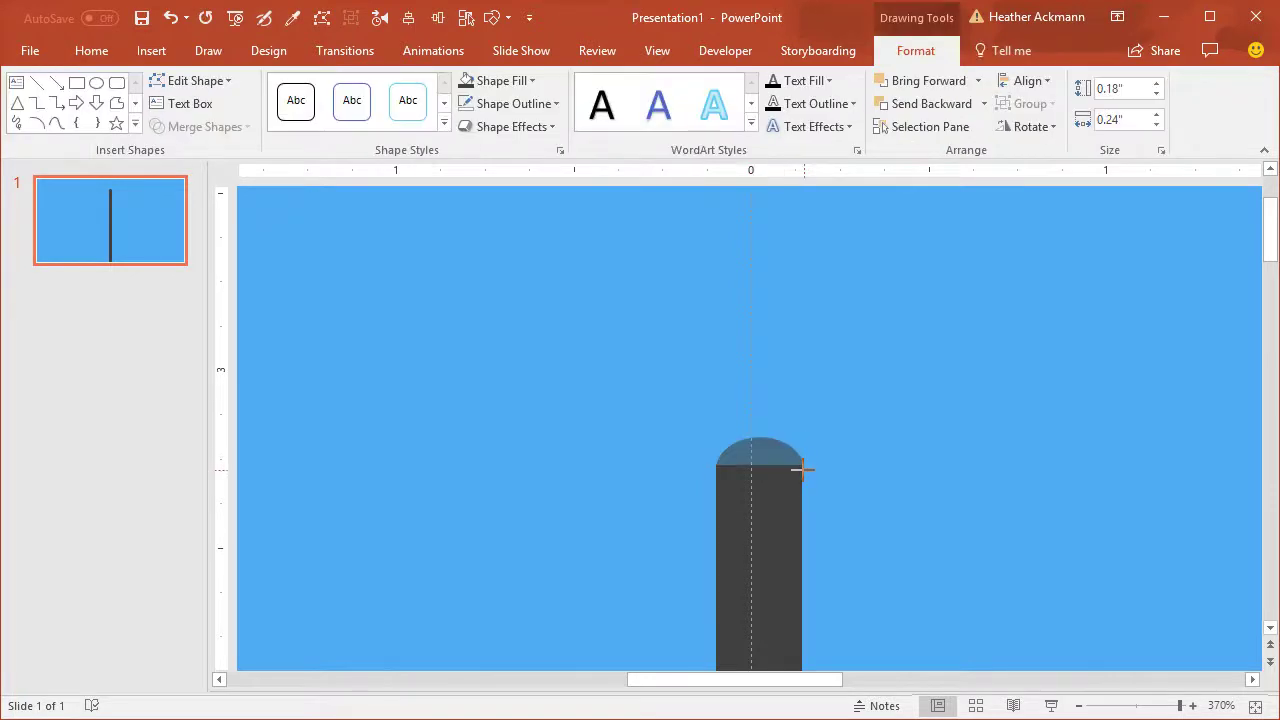
pyautogui.click(776, 548)
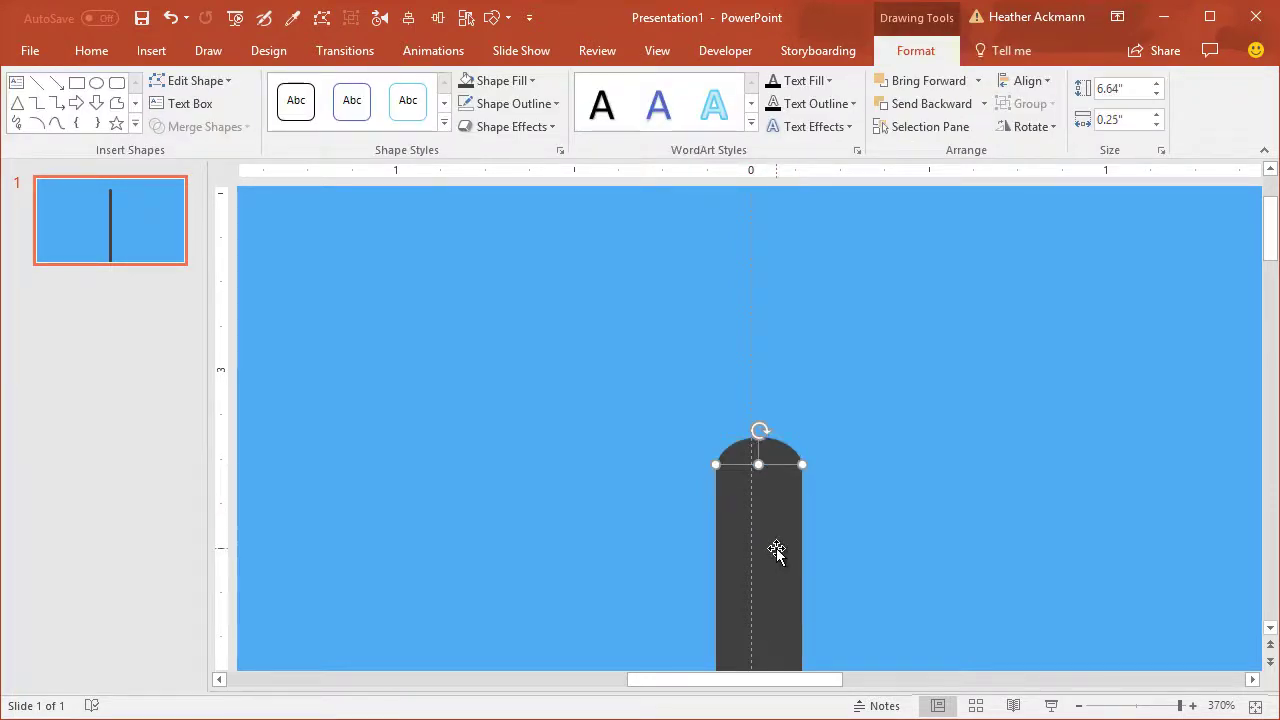
pyautogui.click(1137, 94)
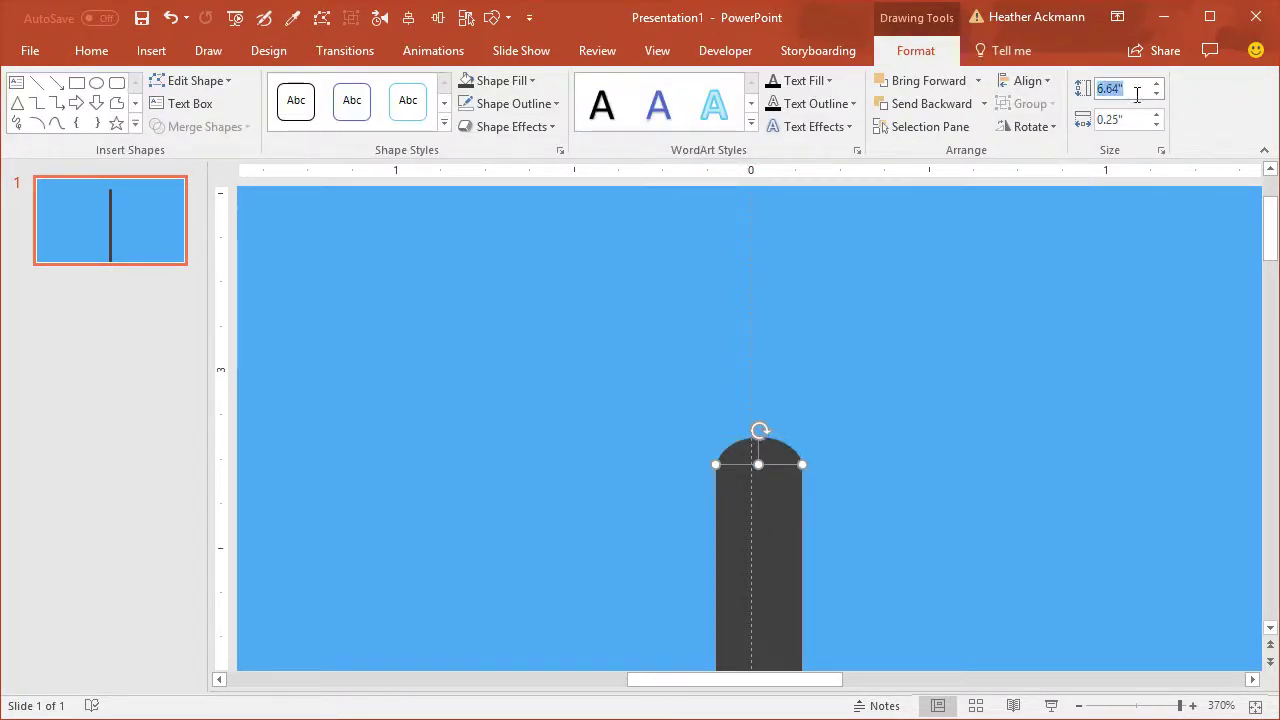
pyautogui.click(1134, 121)
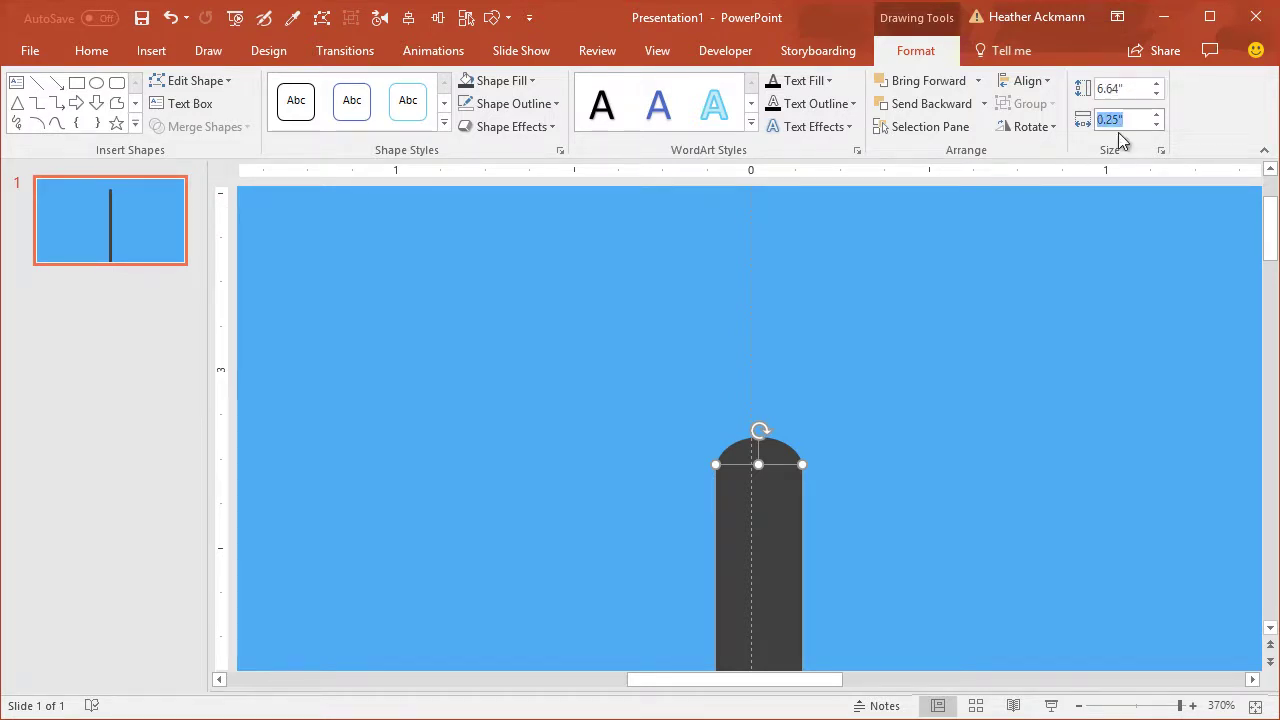
# Select the cap and bar together and align their left edges.
pyautogui.click(762, 456)
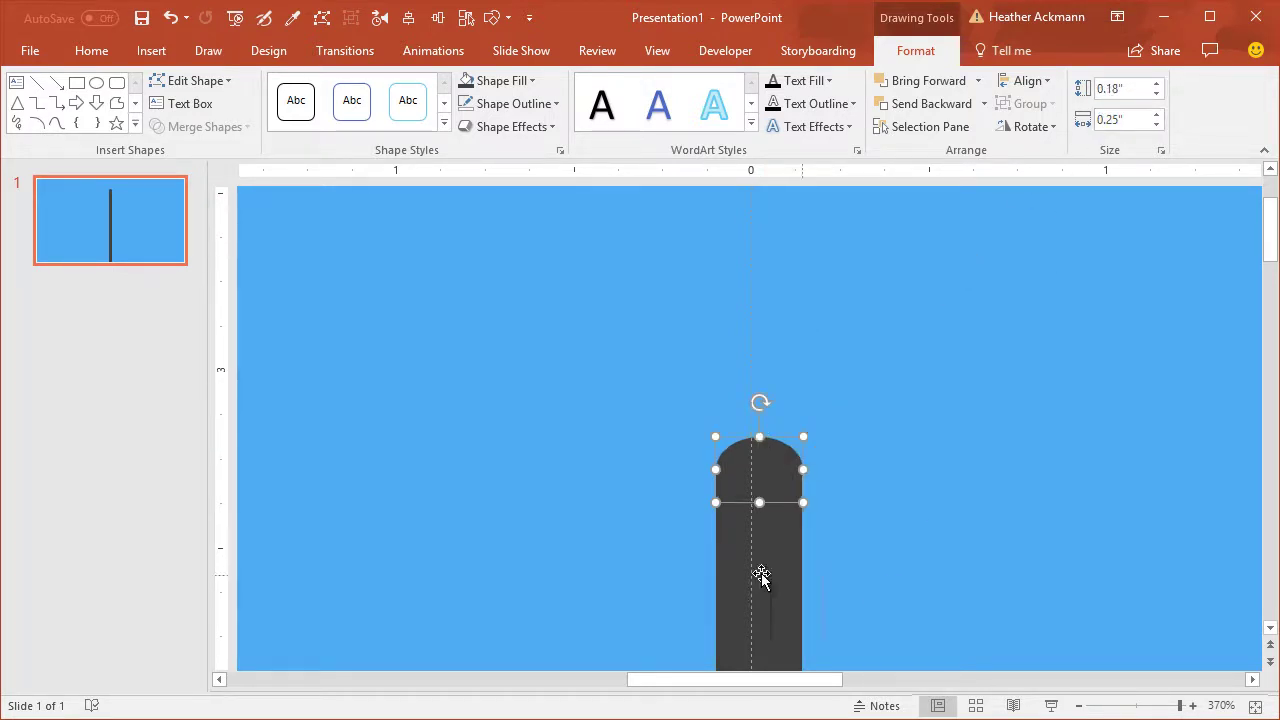
pyautogui.click(865, 512)
pyautogui.click(782, 461)
pyautogui.keyDown('shift'); pyautogui.click(783, 549); pyautogui.keyUp('shift')
pyautogui.click(1027, 81)
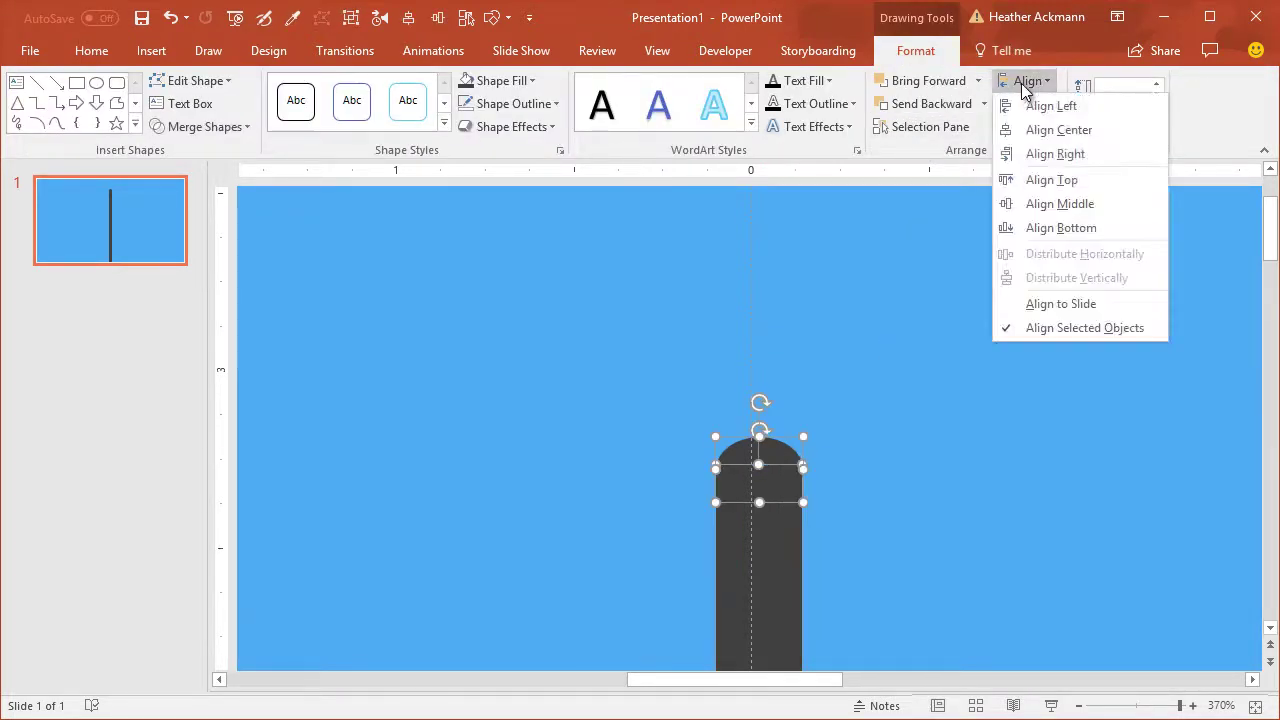
pyautogui.click(1050, 106)
pyautogui.click(812, 455)
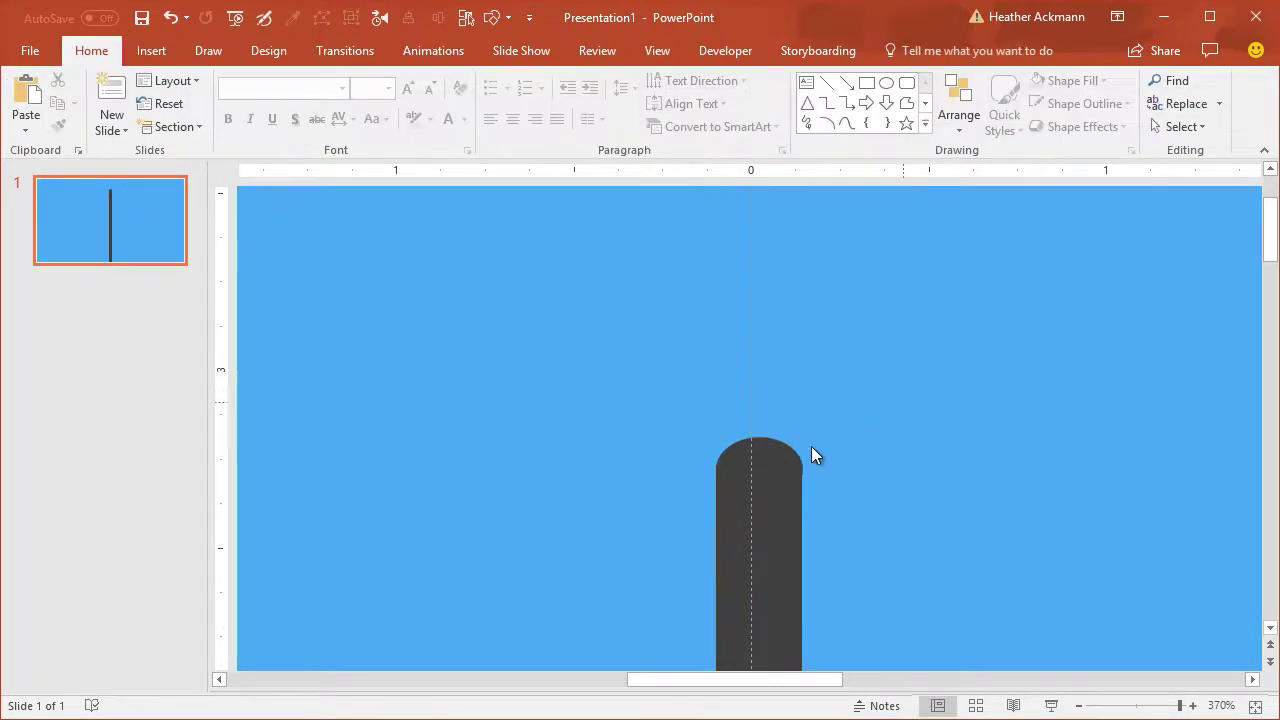
# Raise the cap slightly and Align Center it on the pole, leaving both shapes selected.
pyautogui.click(768, 449)
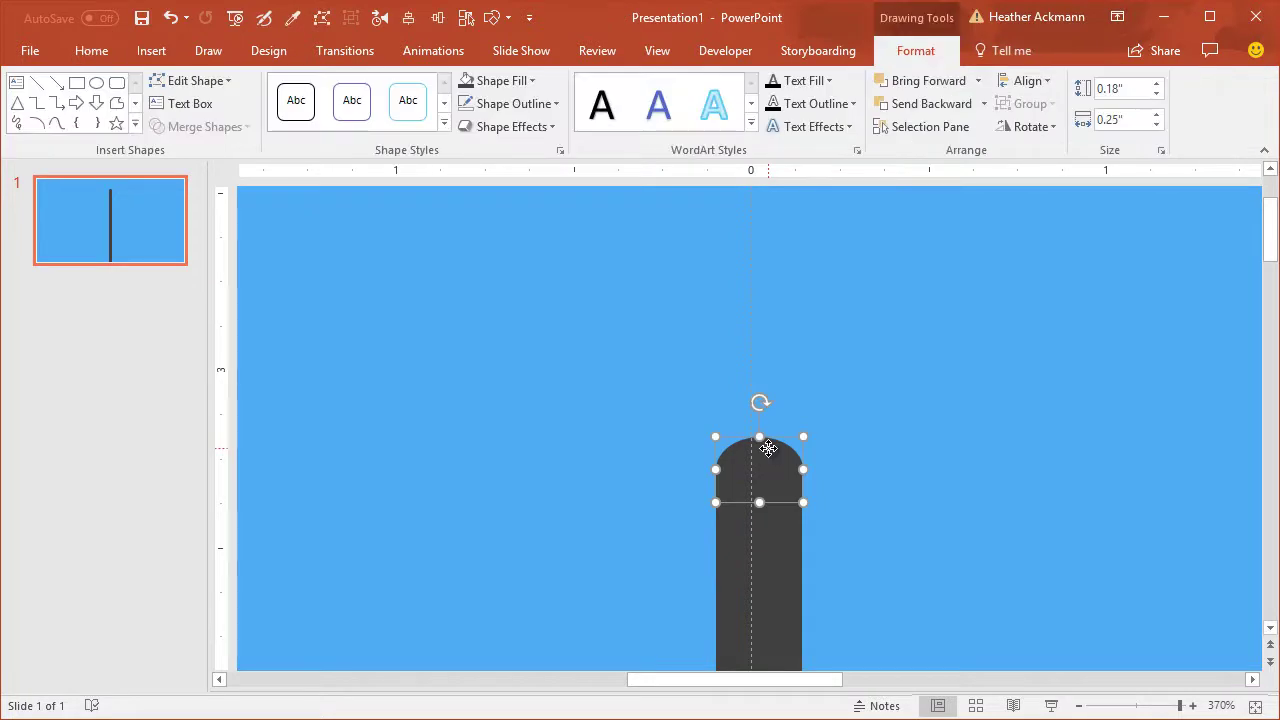
pyautogui.moveTo(768, 449); pyautogui.dragTo(766, 443)
pyautogui.keyDown('shift'); pyautogui.click(780, 551); pyautogui.keyUp('shift')
pyautogui.click(1030, 80)
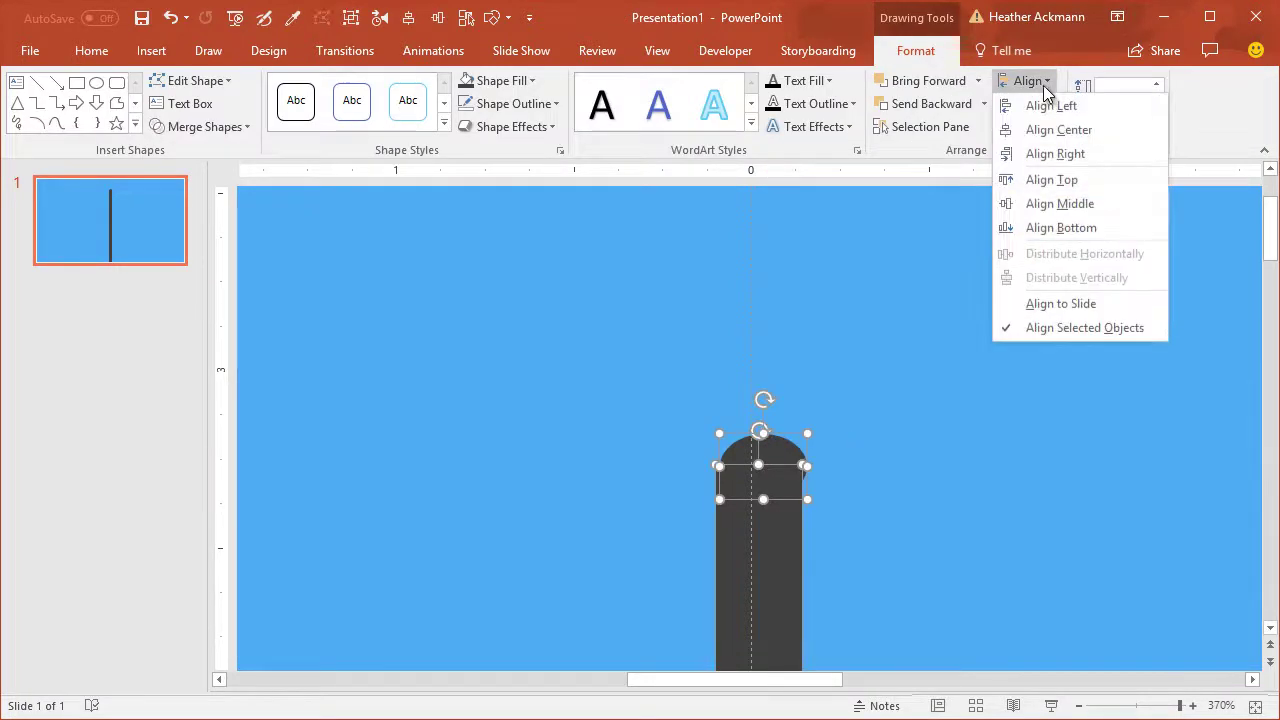
pyautogui.click(1057, 129)
pyautogui.click(955, 328)
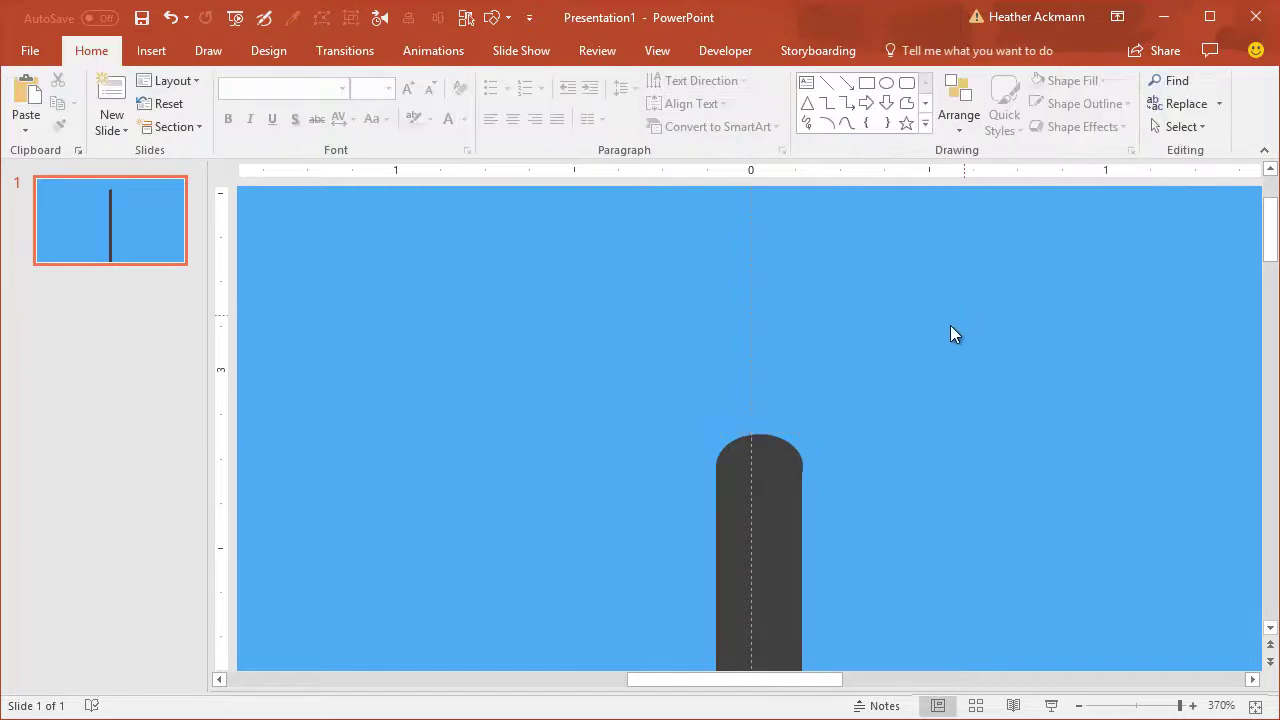
pyautogui.click(771, 440)
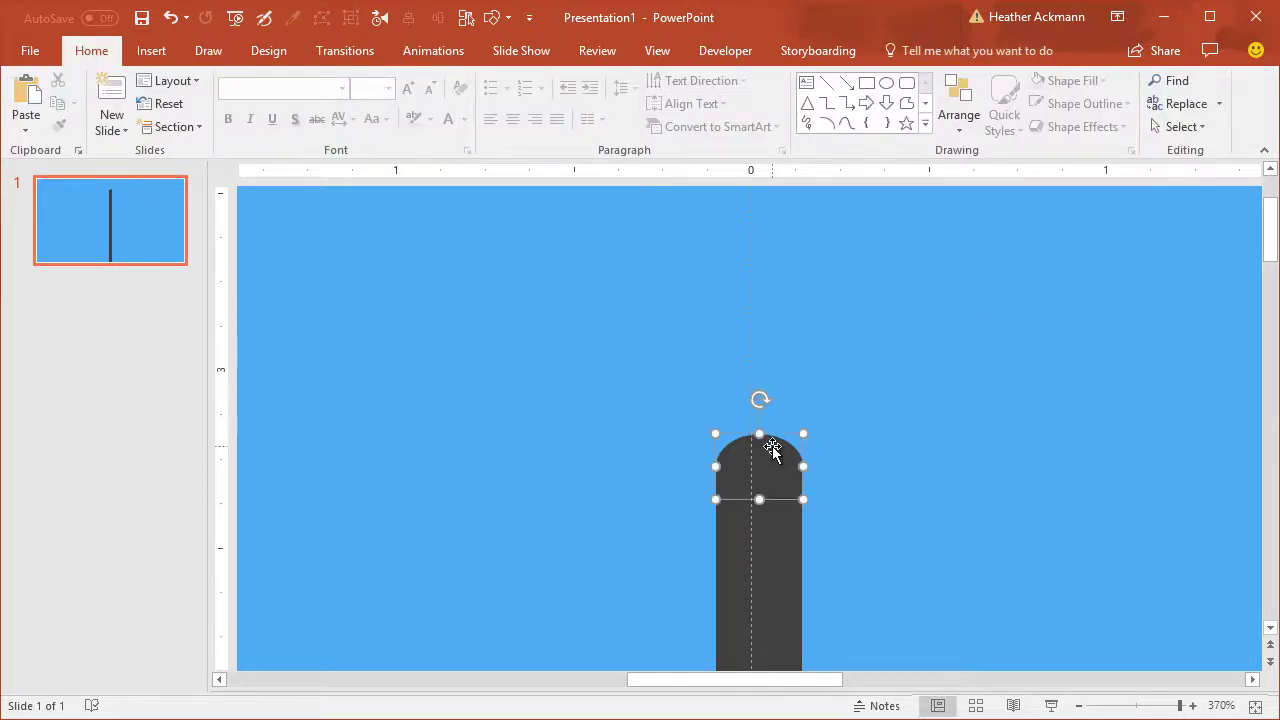
pyautogui.keyDown('shift'); pyautogui.click(791, 538); pyautogui.keyUp('shift')
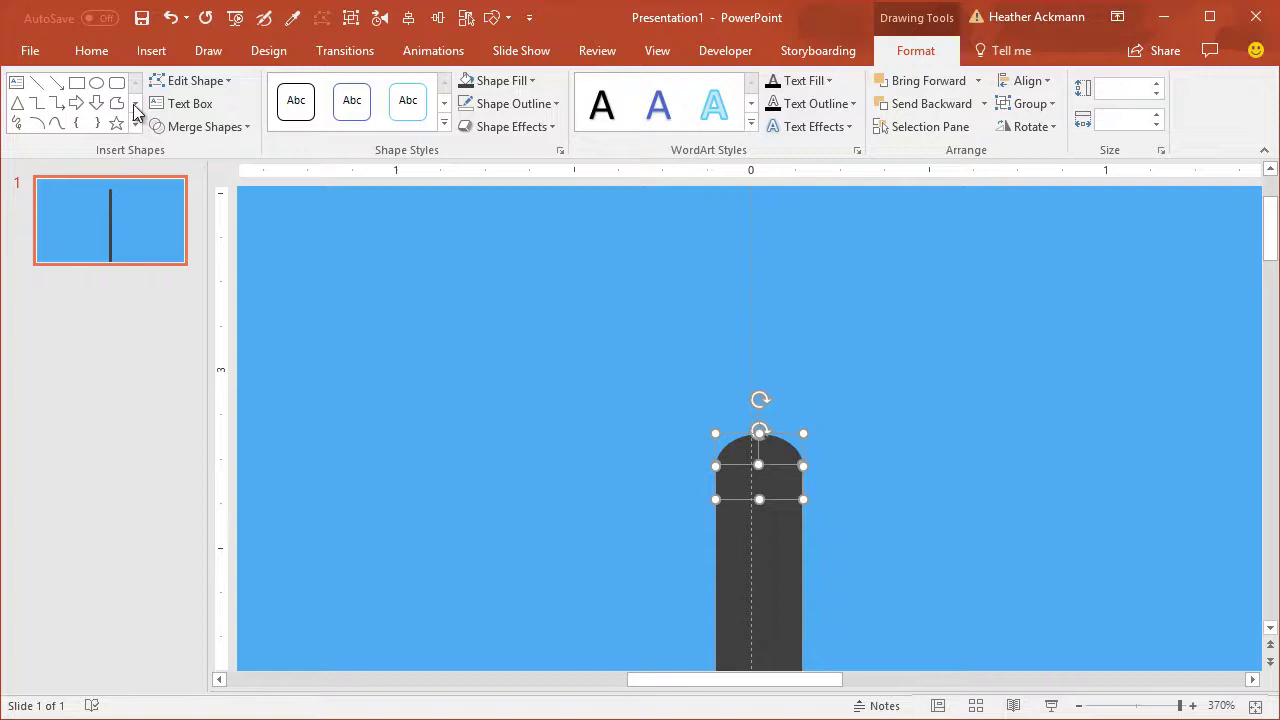
# Draw a rectangle covering the lower half of the oval cap.
pyautogui.click(190, 127)
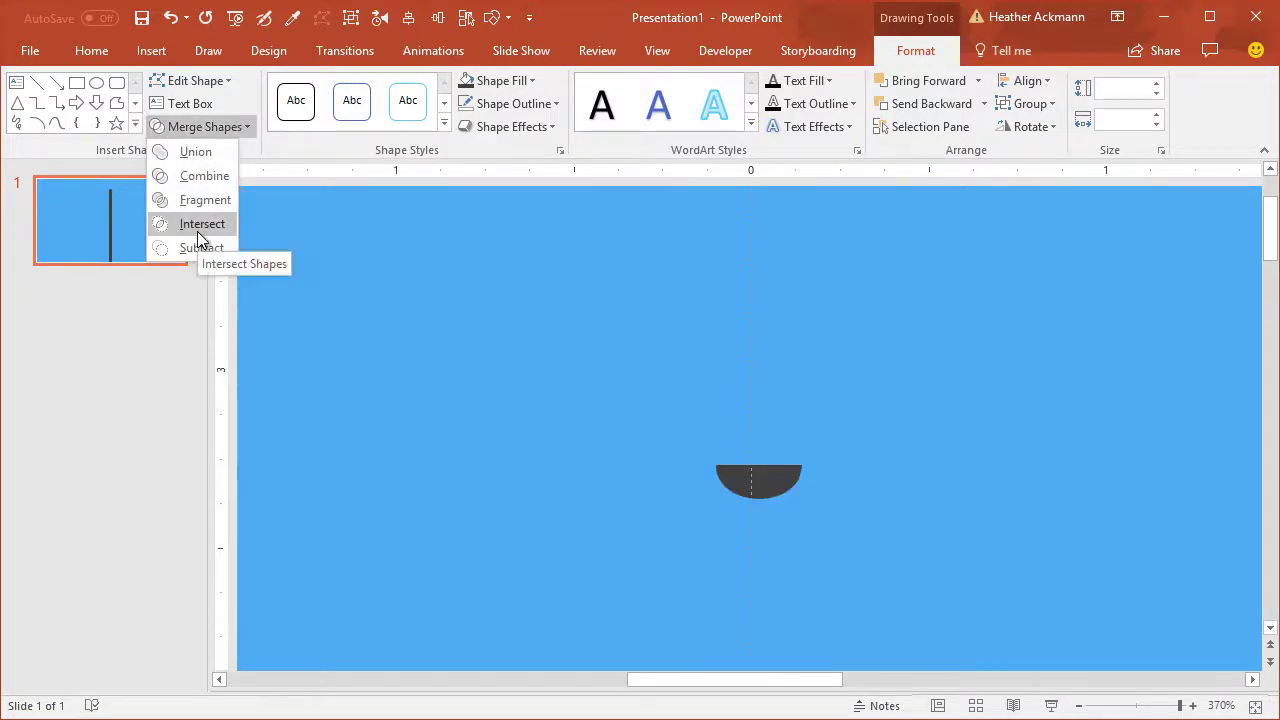
pyautogui.click(553, 264)
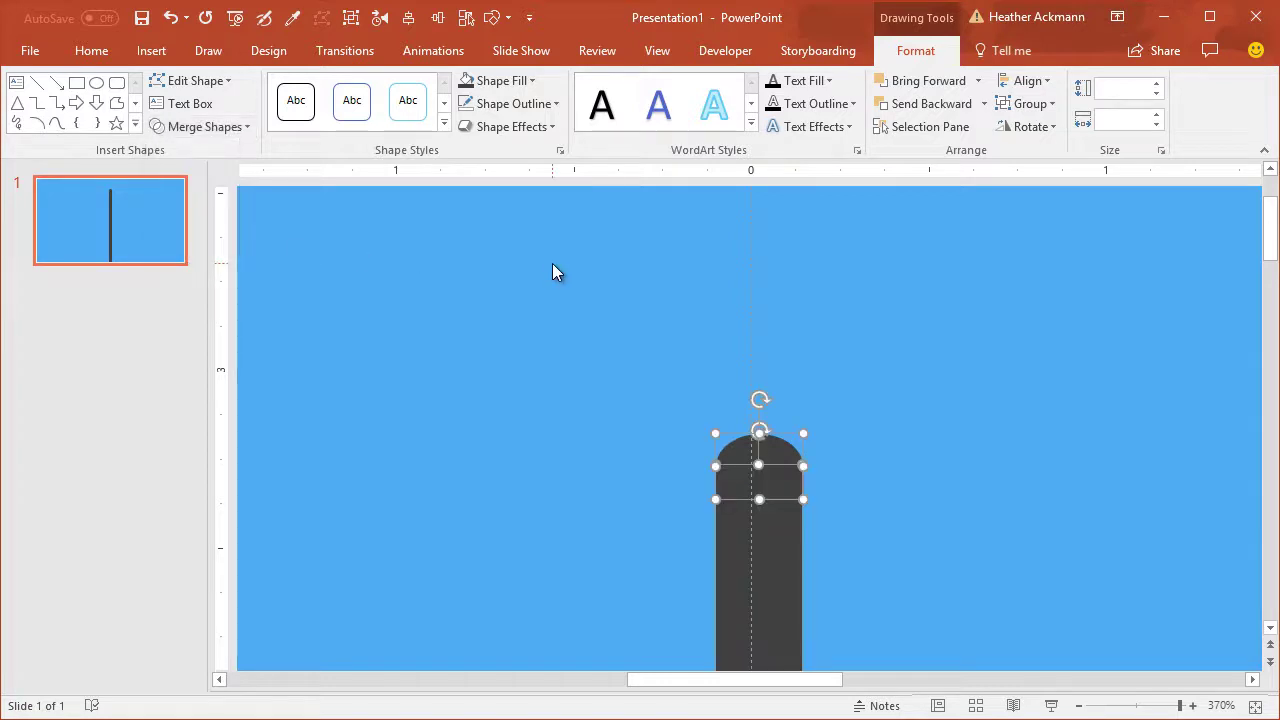
pyautogui.click(553, 264)
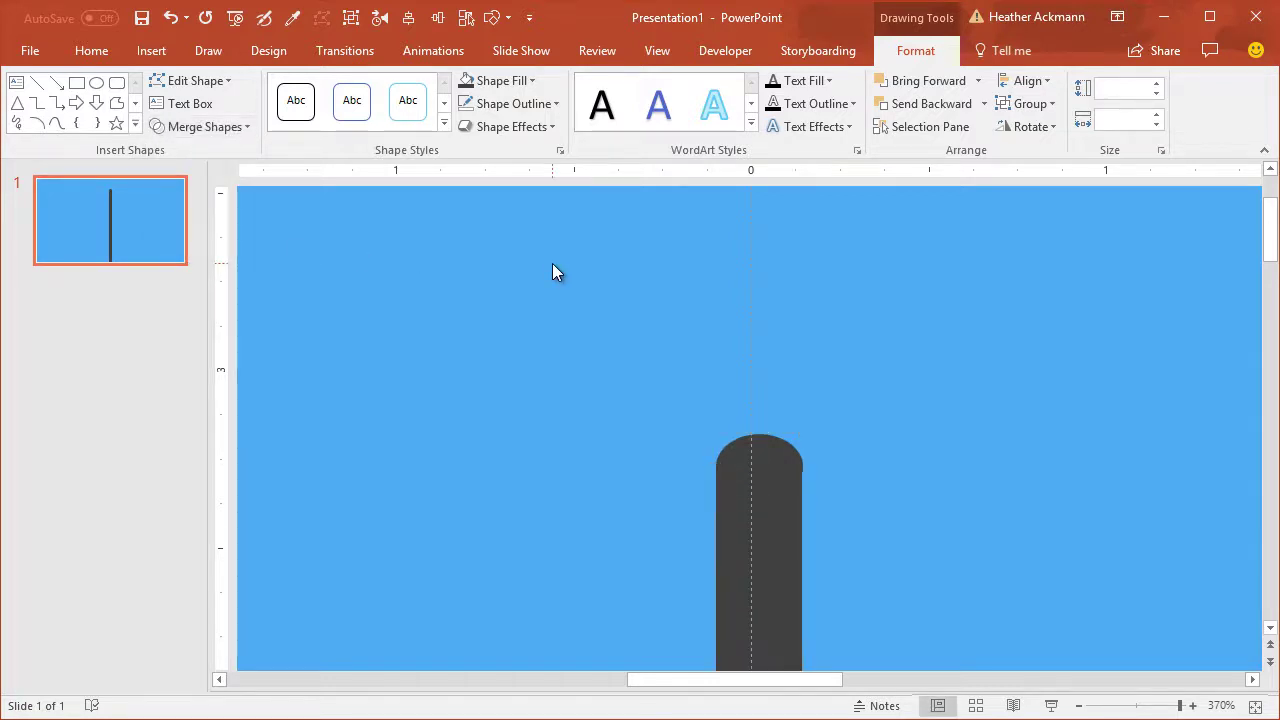
pyautogui.click(775, 446)
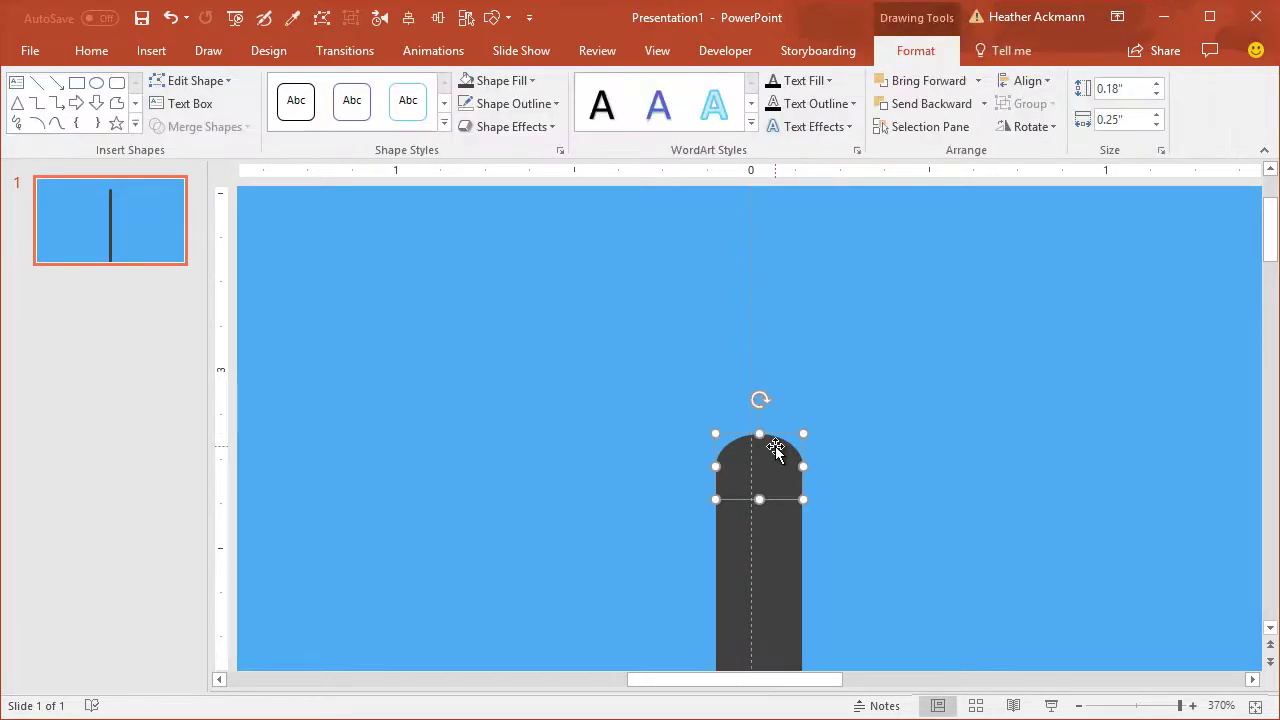
pyautogui.click(77, 84)
pyautogui.moveTo(668, 465); pyautogui.dragTo(852, 527)
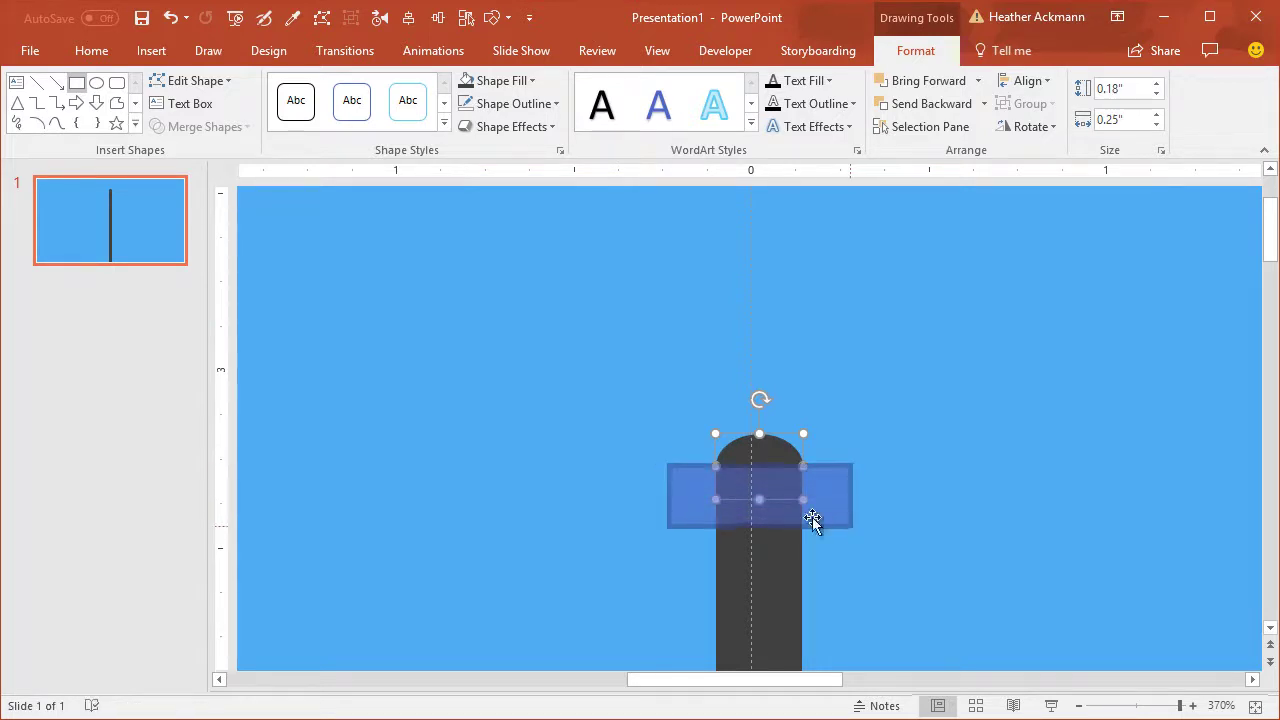
# Subtract the rectangle from the cap to leave a shallow dome, then shorten it slightly.
pyautogui.click(760, 447)
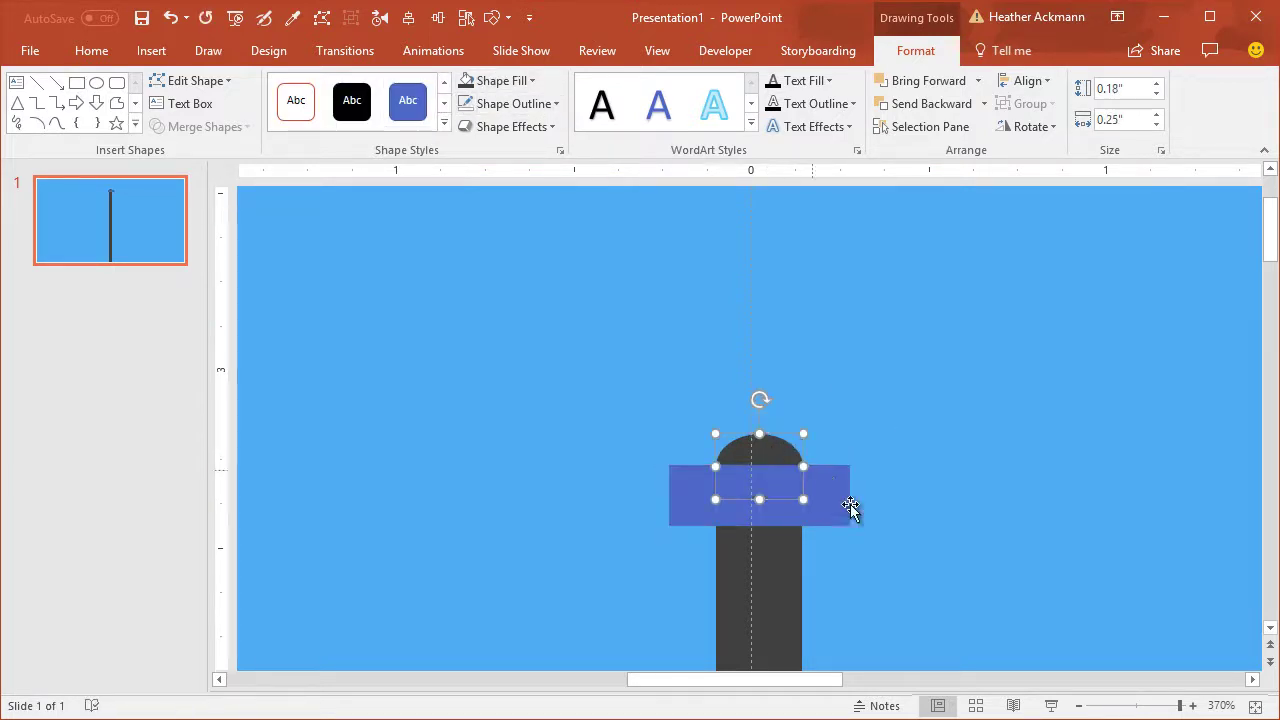
pyautogui.keyDown('shift'); pyautogui.click(847, 507); pyautogui.keyUp('shift')
pyautogui.click(214, 127)
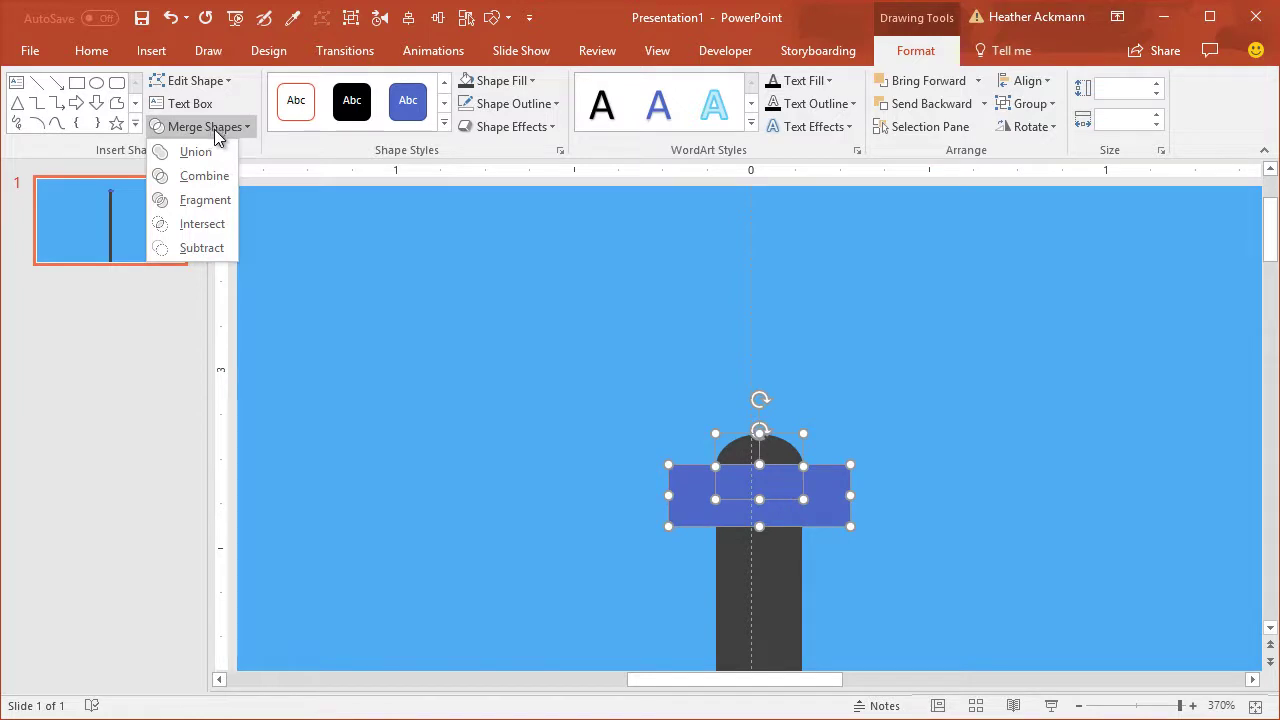
pyautogui.click(203, 249)
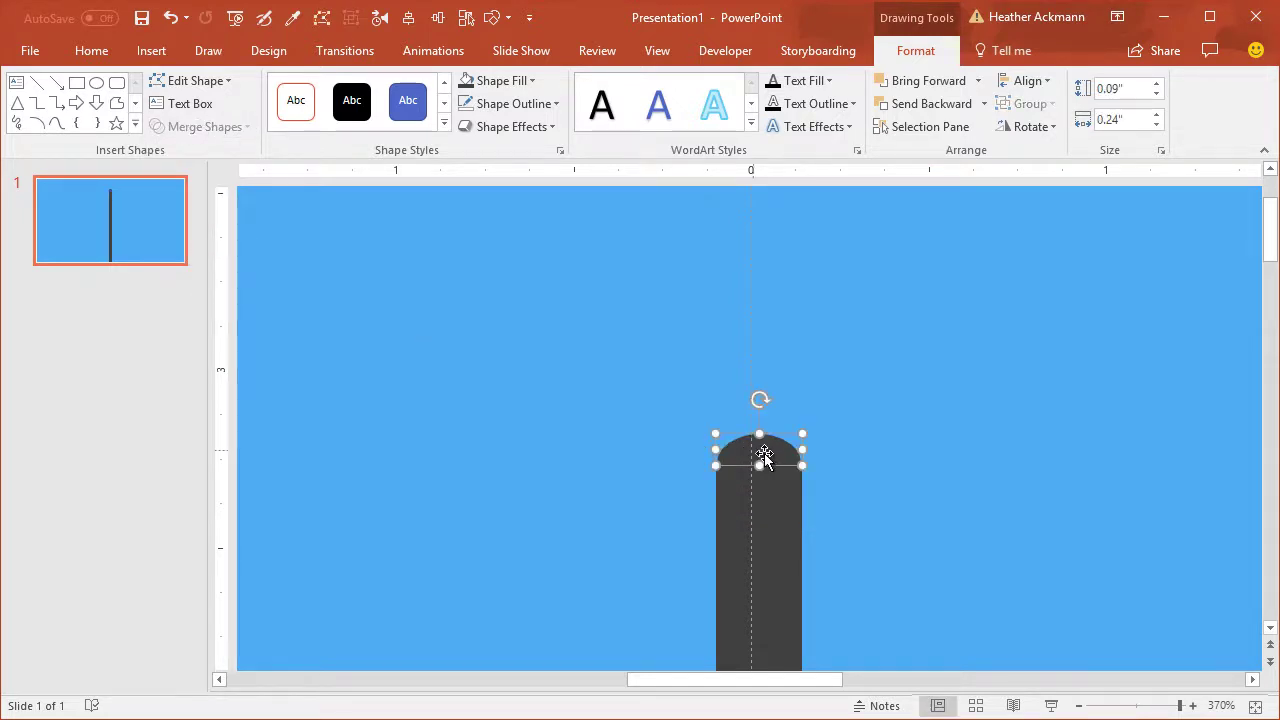
pyautogui.moveTo(759, 434); pyautogui.dragTo(778, 457)
# Align the dome cap and pole on their left edges.
pyautogui.keyDown('shift'); pyautogui.click(755, 518); pyautogui.keyUp('shift')
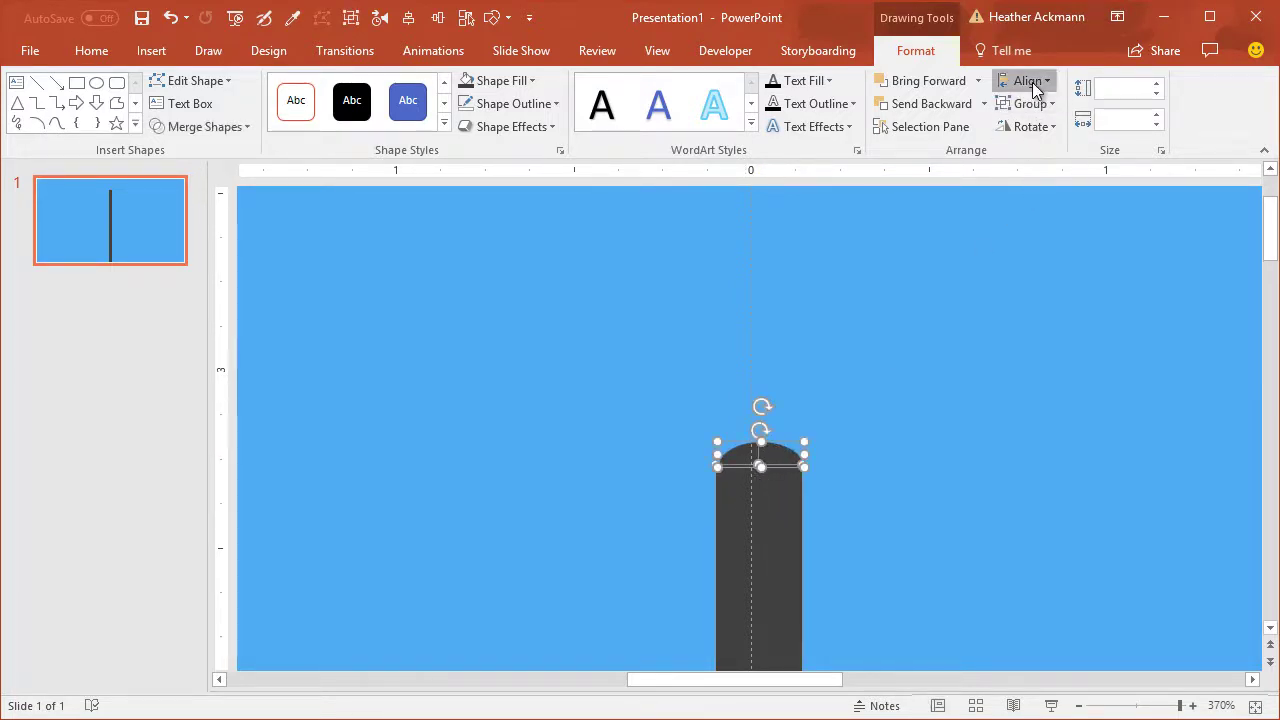
pyautogui.click(1028, 81)
pyautogui.click(1028, 105)
pyautogui.click(954, 256)
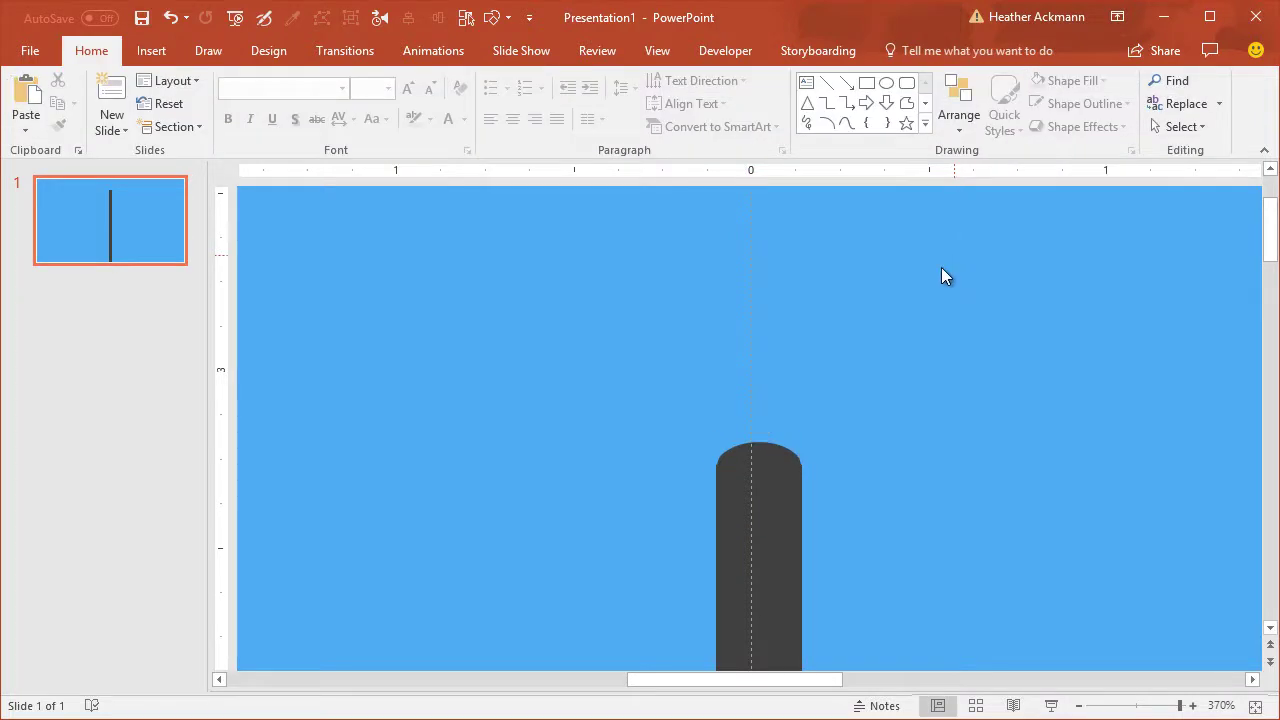
# Resize the dome to the pole's width and Union them into one 6.7" round-topped shape.
pyautogui.click(773, 446)
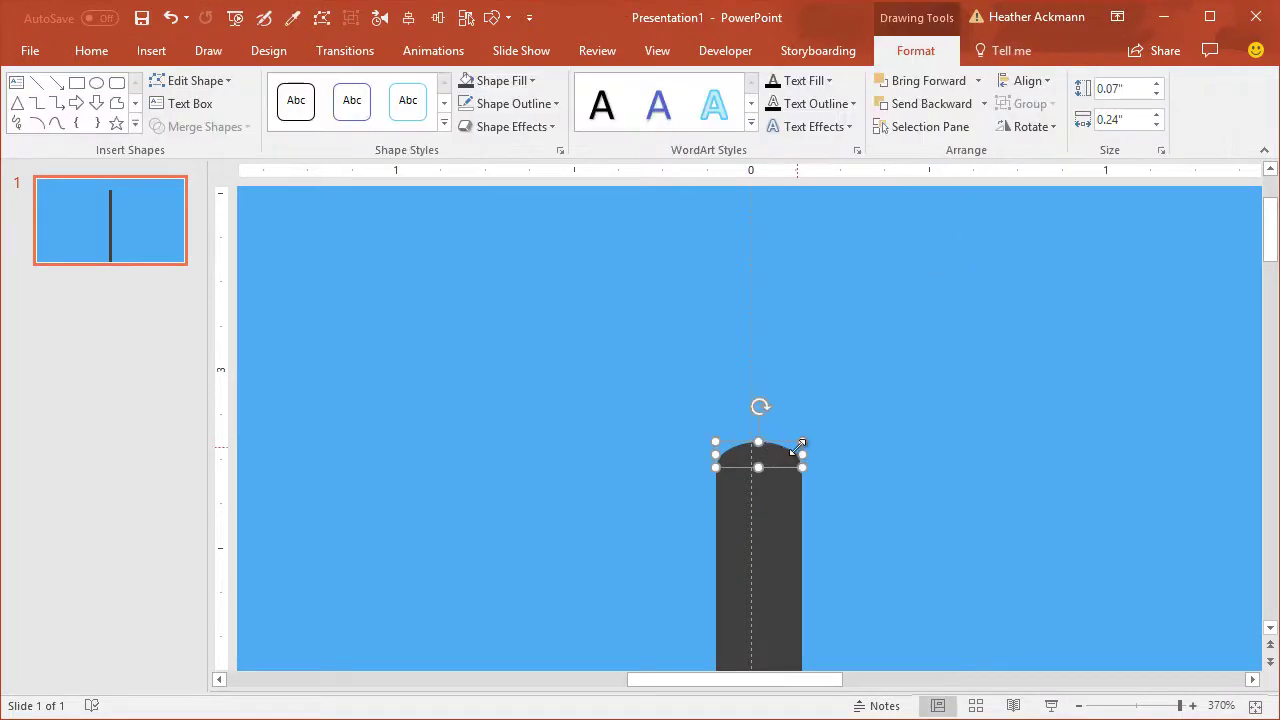
pyautogui.moveTo(801, 443); pyautogui.dragTo(801, 450)
pyautogui.keyDown('shift'); pyautogui.click(768, 517); pyautogui.keyUp('shift')
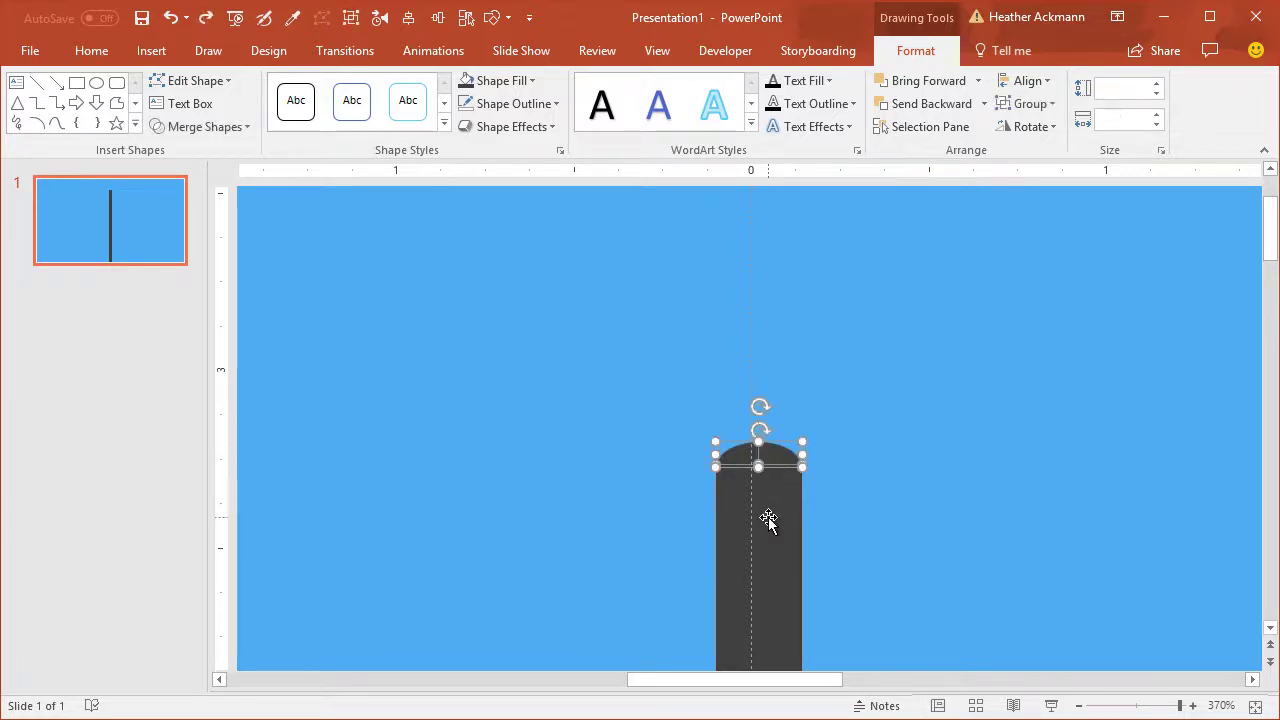
pyautogui.click(218, 128)
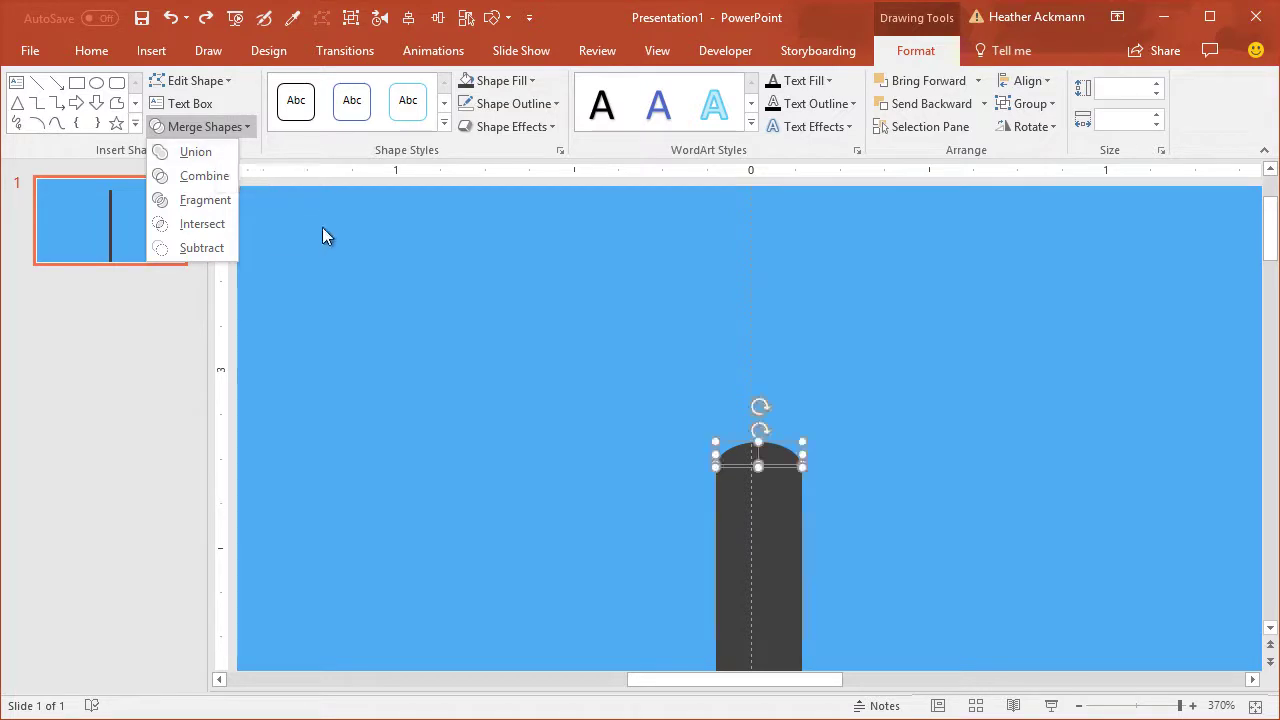
pyautogui.click(200, 152)
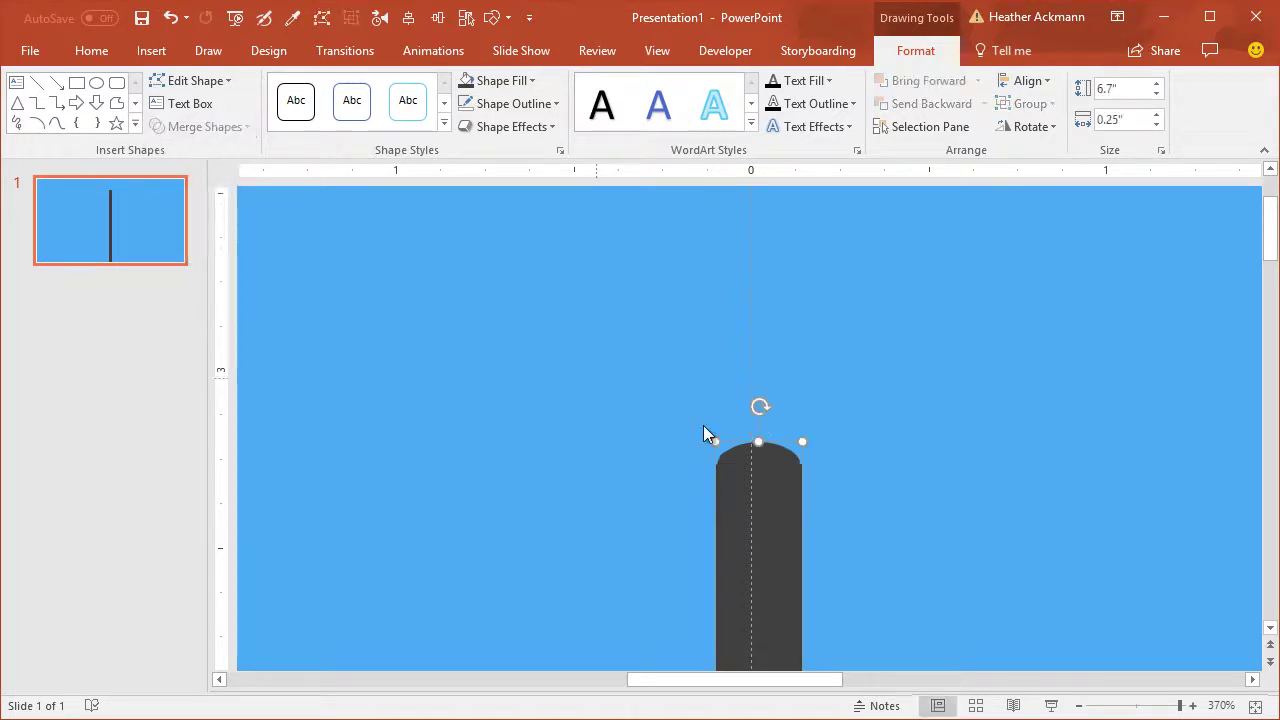
pyautogui.rightClick(783, 468)
pyautogui.click(812, 608)
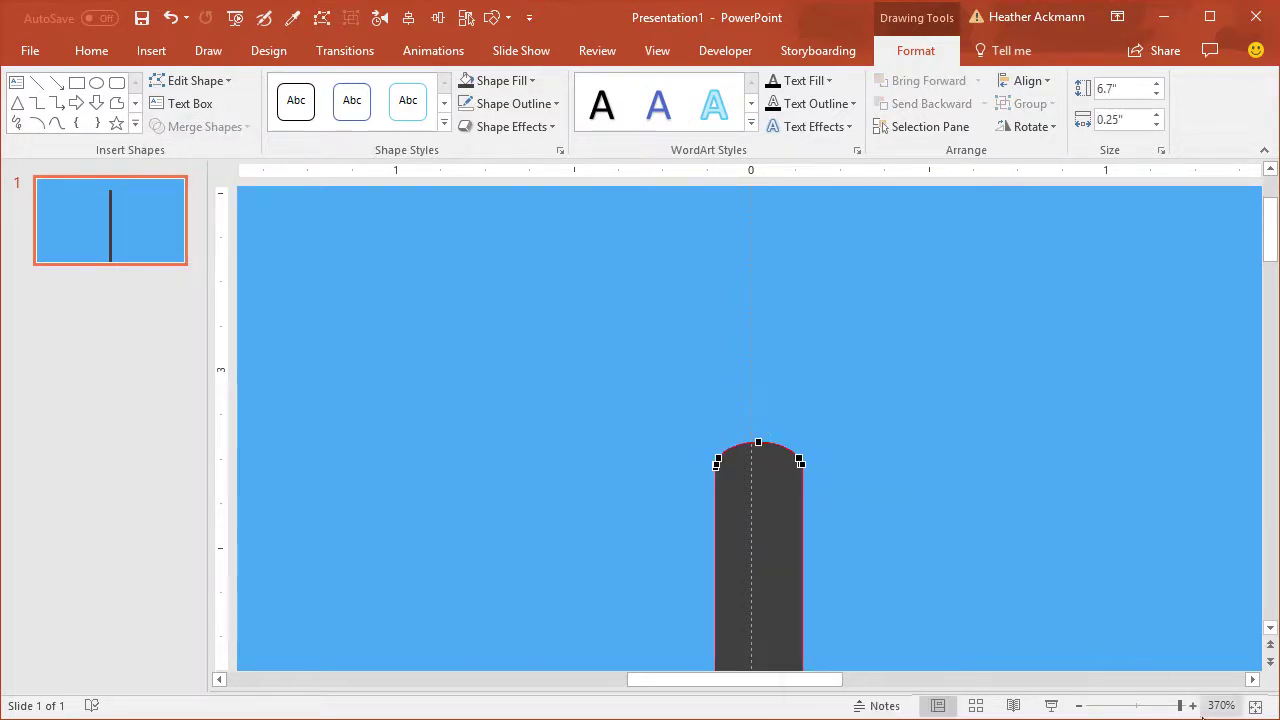
pyautogui.click(1183, 707)
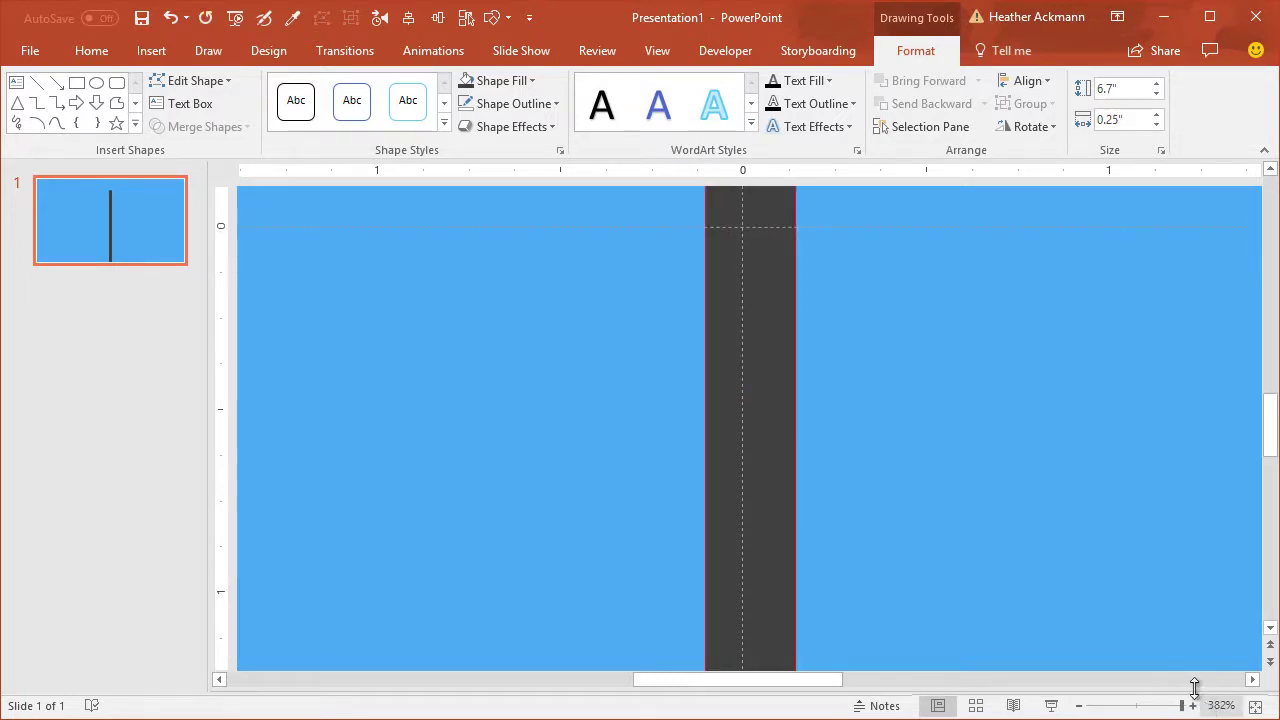
pyautogui.scroll(5, 954, 490)
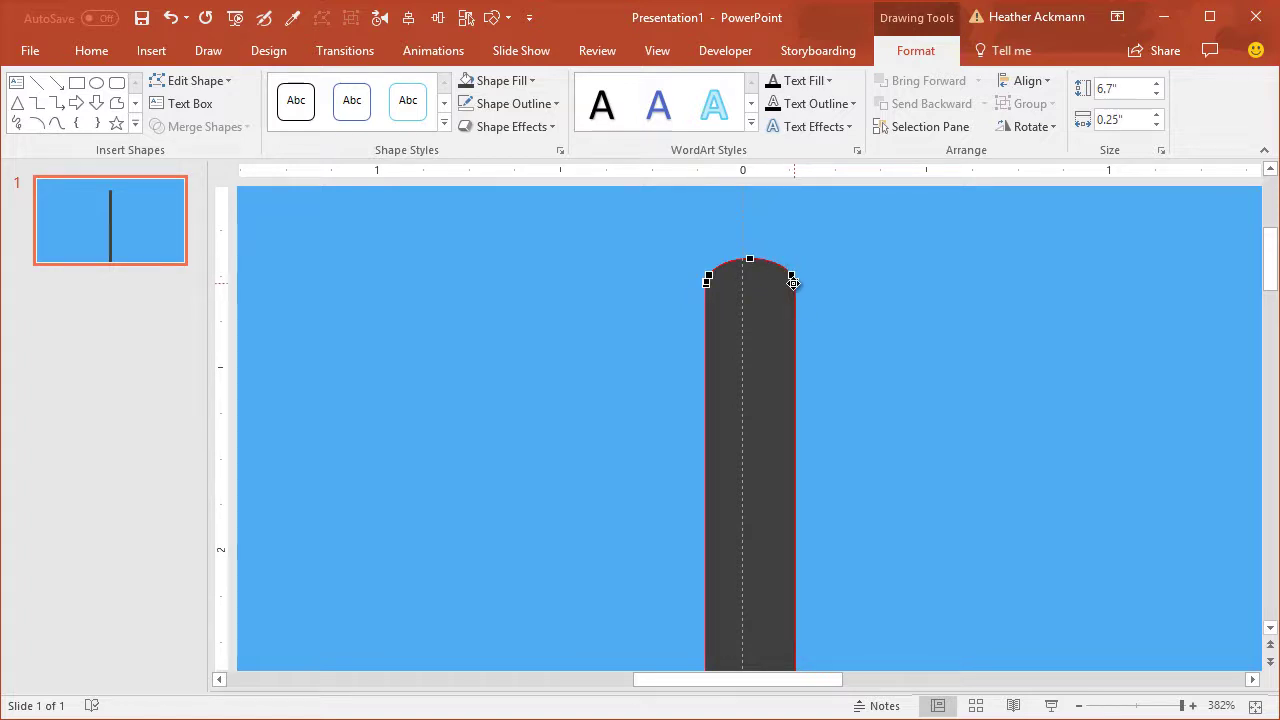
pyautogui.rightClick(794, 288)
pyautogui.click(808, 318)
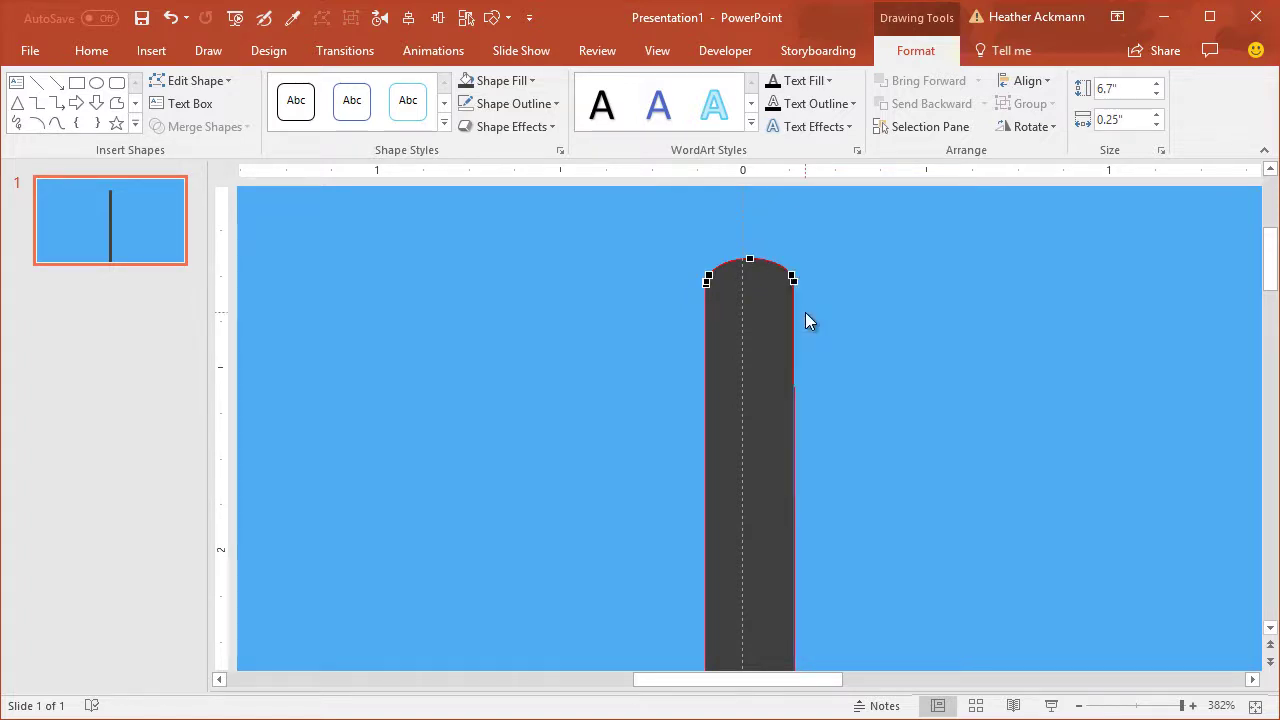
pyautogui.hotkey('ctrl', 'z')
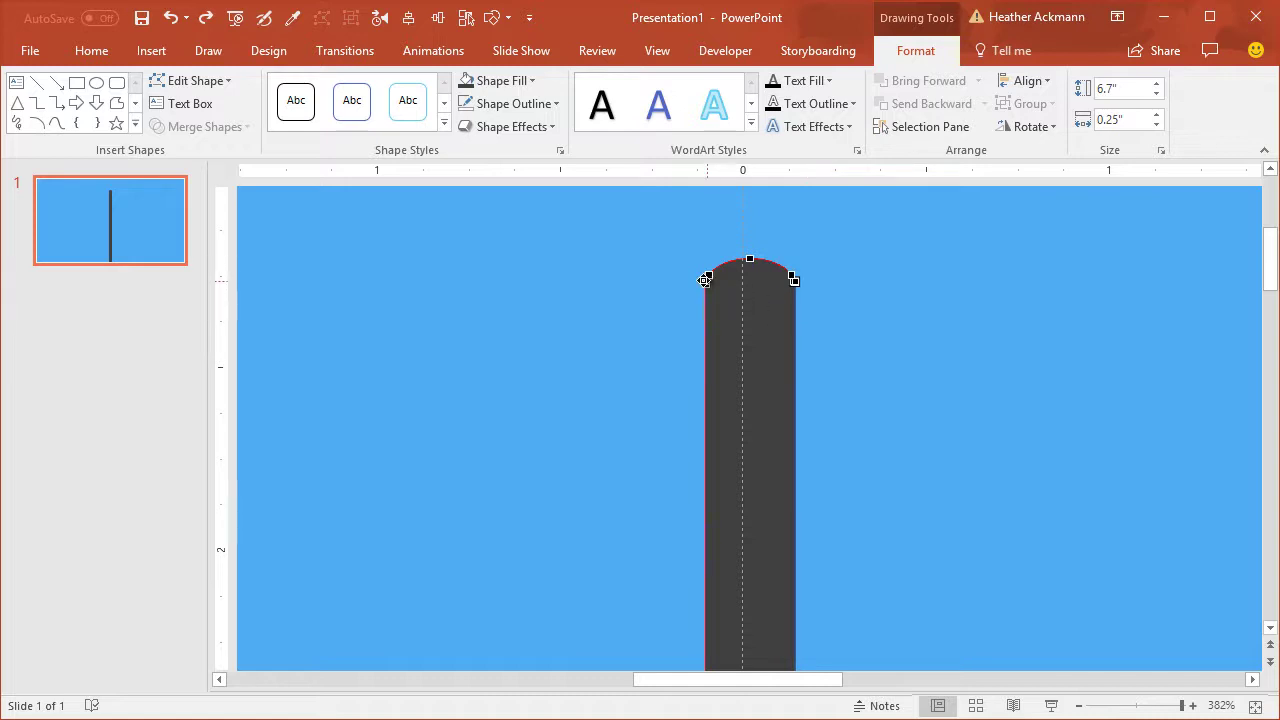
pyautogui.rightClick(716, 279)
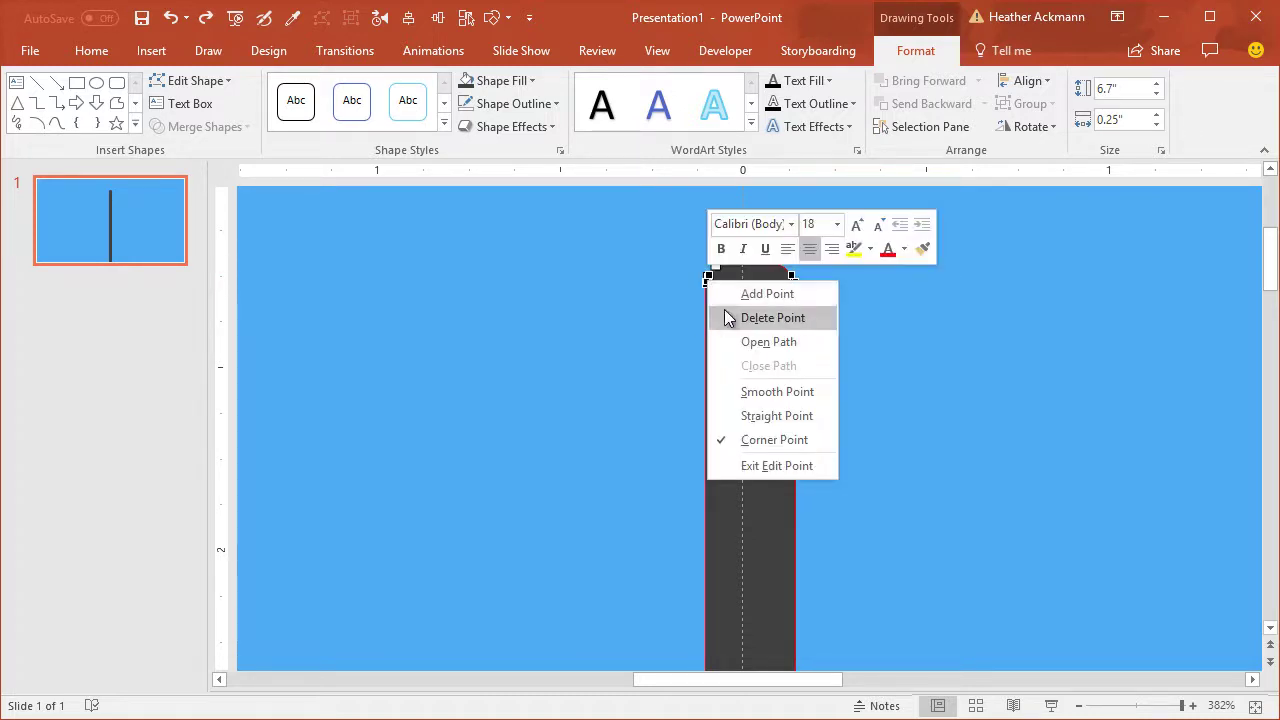
pyautogui.click(724, 314)
pyautogui.hotkey('ctrl', 'z')
pyautogui.click(898, 294)
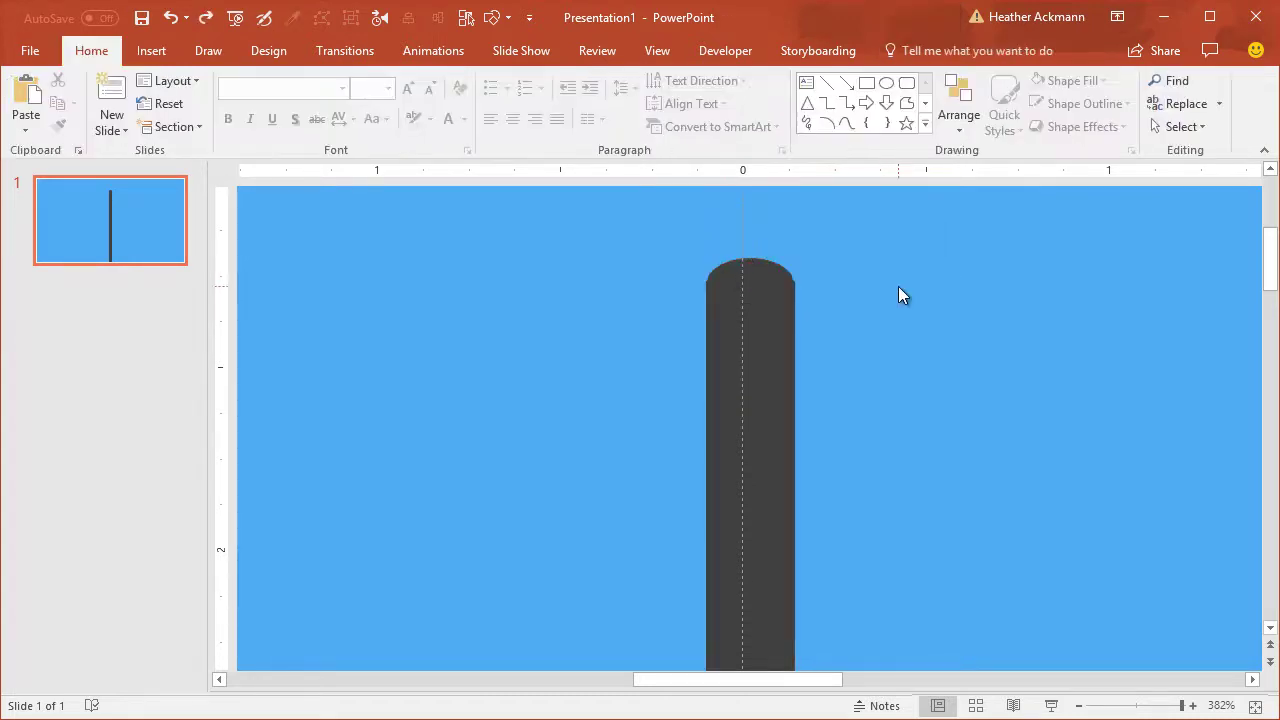
pyautogui.click(794, 291)
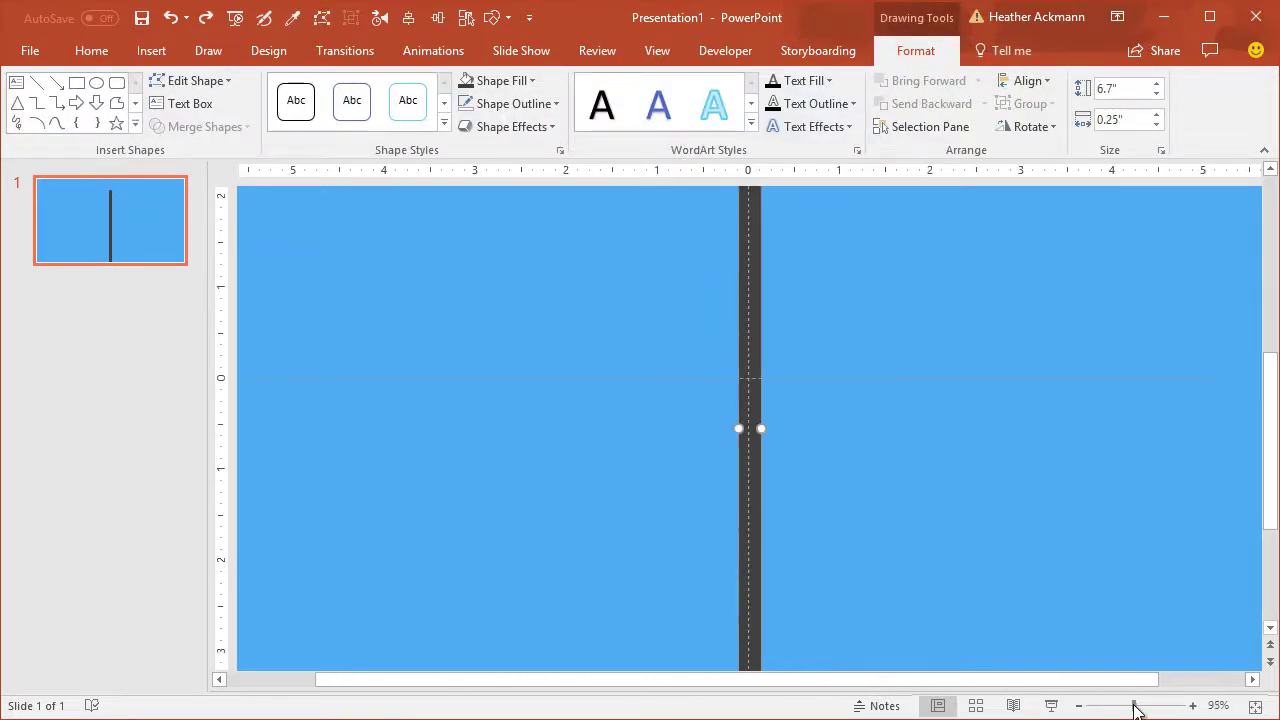
# Zoom out to 50% and raise the pole's bottom end until its height is 5.61".
pyautogui.moveTo(1137, 711); pyautogui.dragTo(1122, 711)
pyautogui.click(1110, 711)
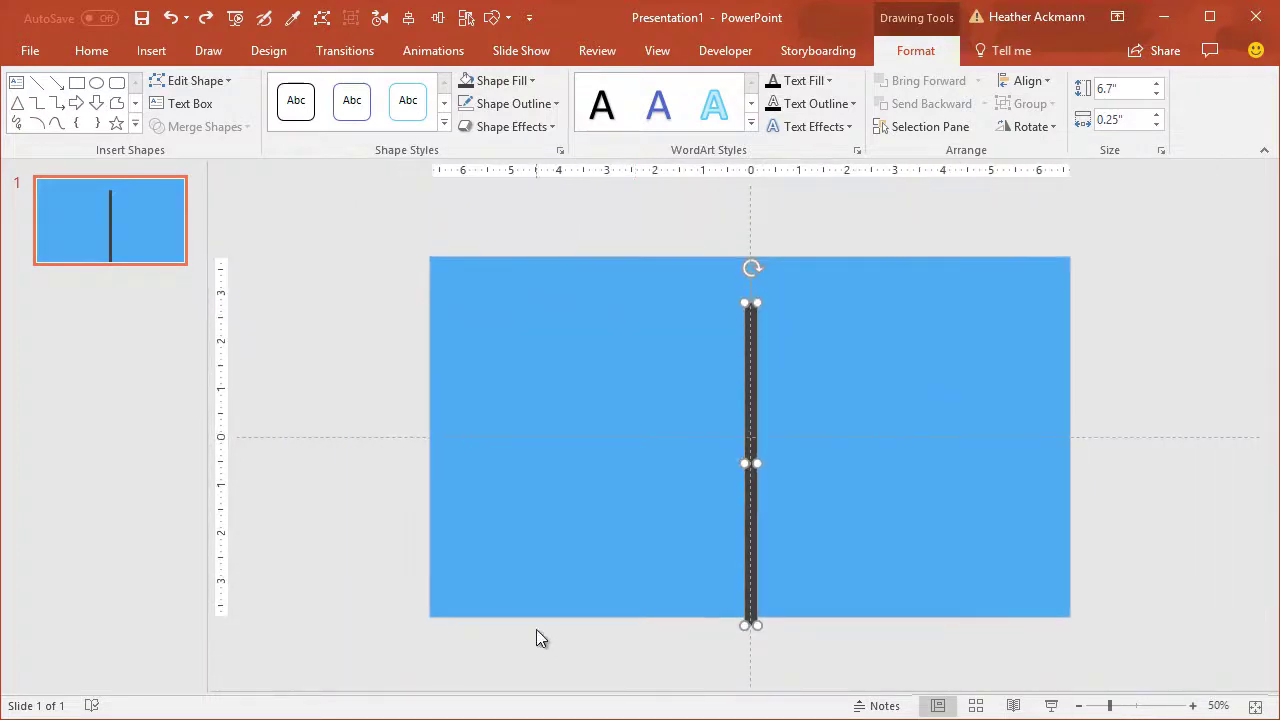
pyautogui.moveTo(741, 627); pyautogui.dragTo(752, 616)
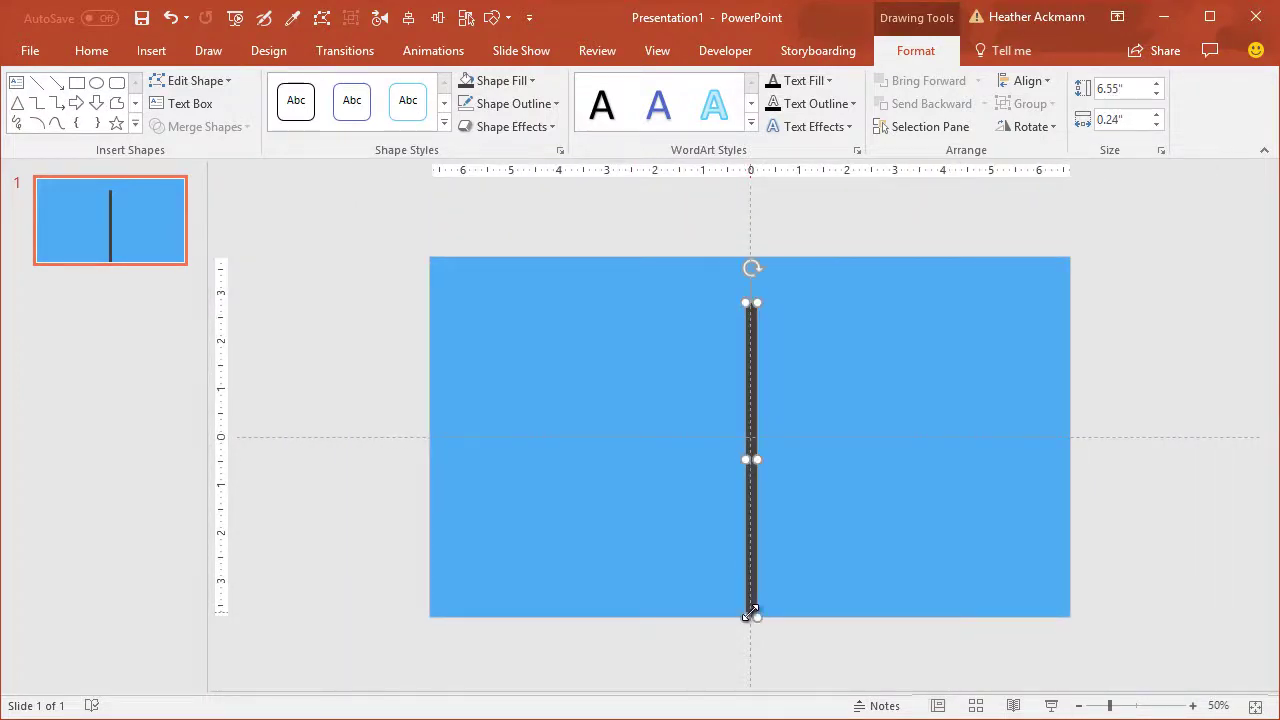
pyautogui.click(816, 540)
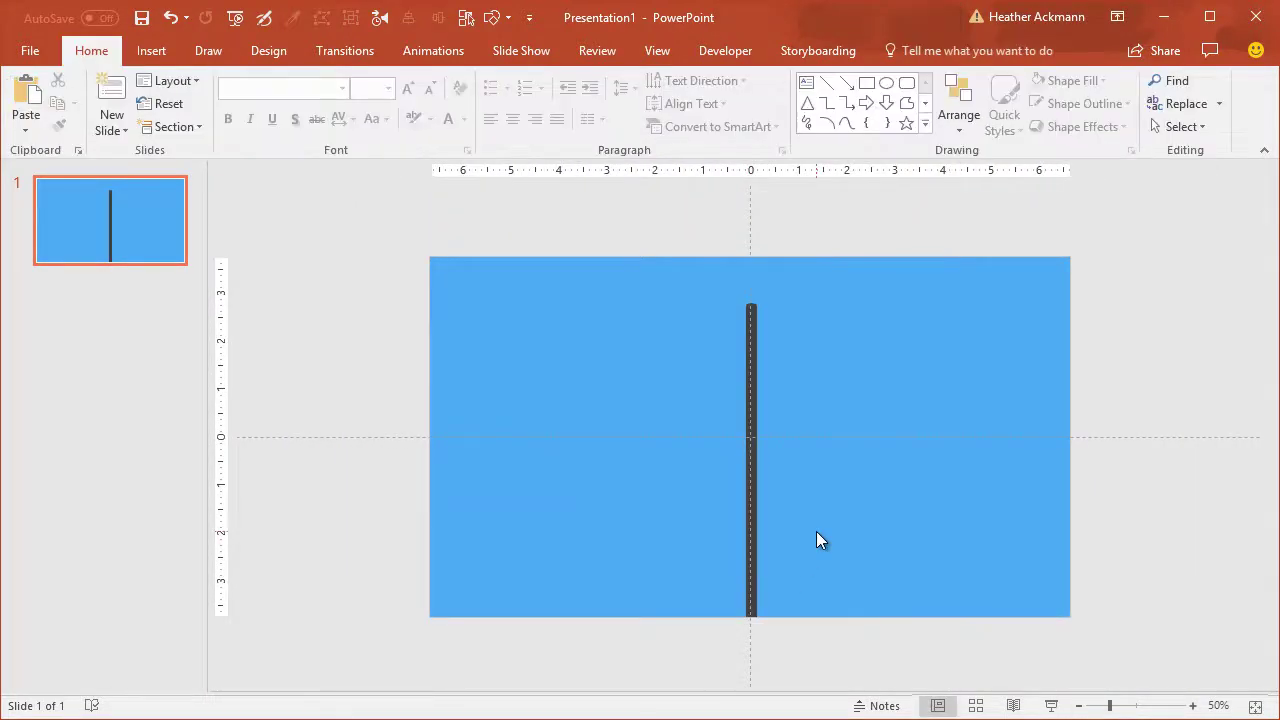
pyautogui.click(752, 588)
pyautogui.moveTo(748, 615); pyautogui.dragTo(755, 572)
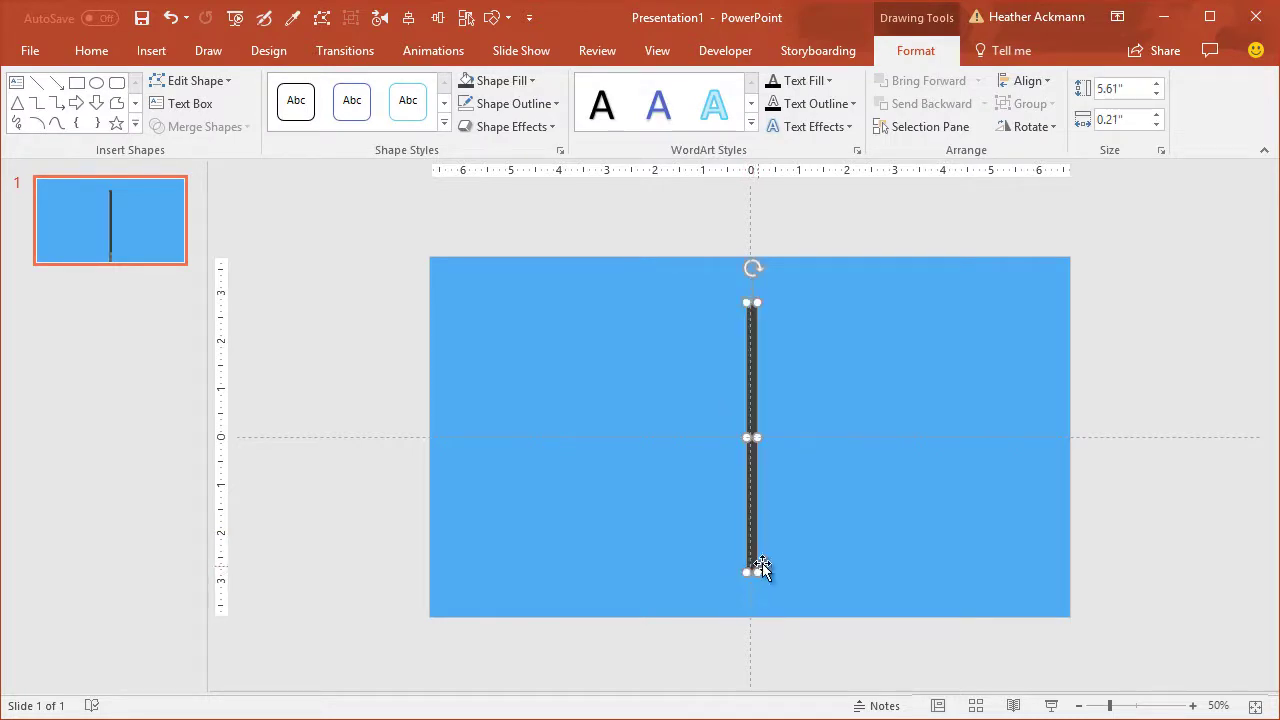
# Draw a thin rectangle and tilt it into an angled leg meeting the pole's base.
pyautogui.click(76, 82)
pyautogui.moveTo(728, 538); pyautogui.dragTo(726, 602)
pyautogui.moveTo(729, 503); pyautogui.dragTo(756, 512)
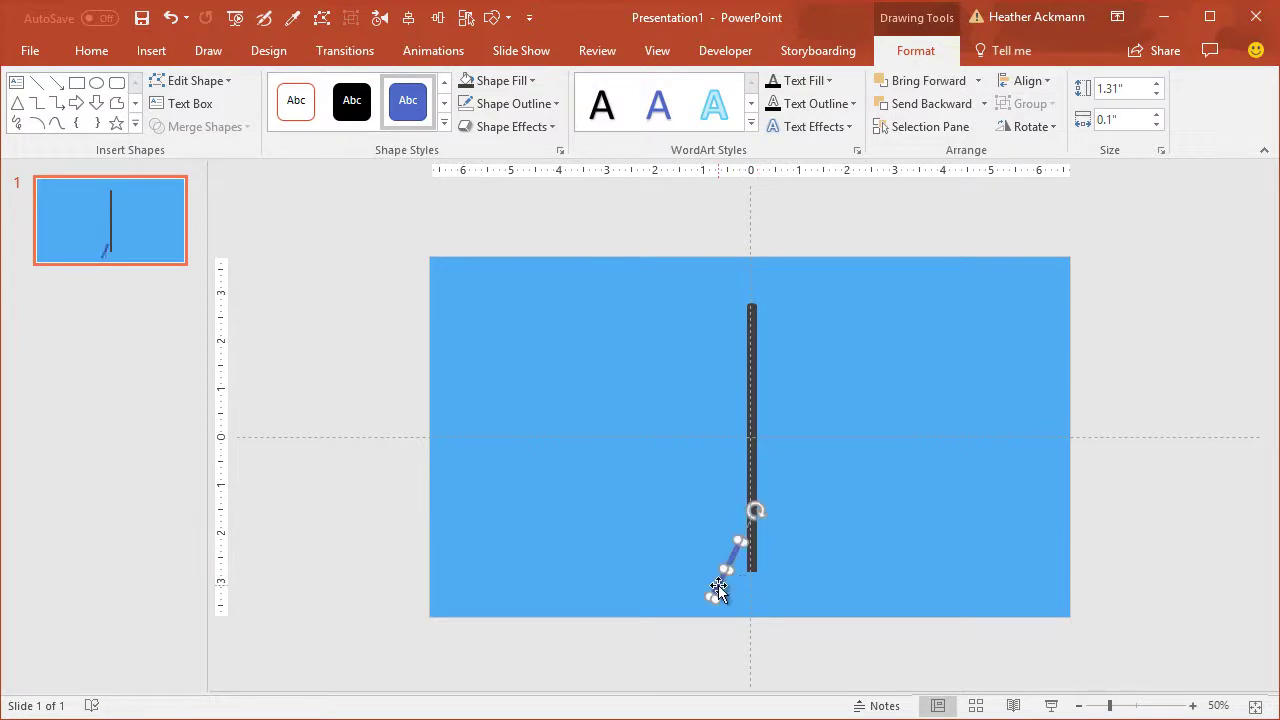
pyautogui.moveTo(718, 590); pyautogui.dragTo(723, 609)
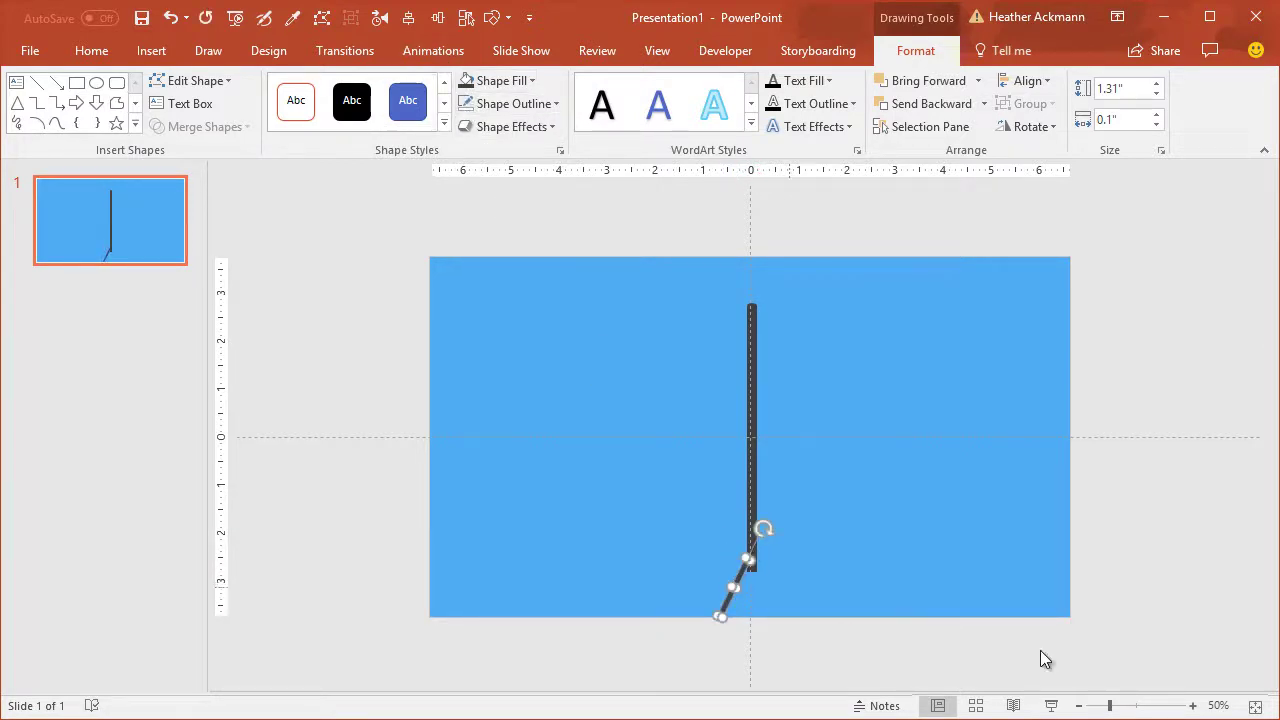
pyautogui.click(1158, 706)
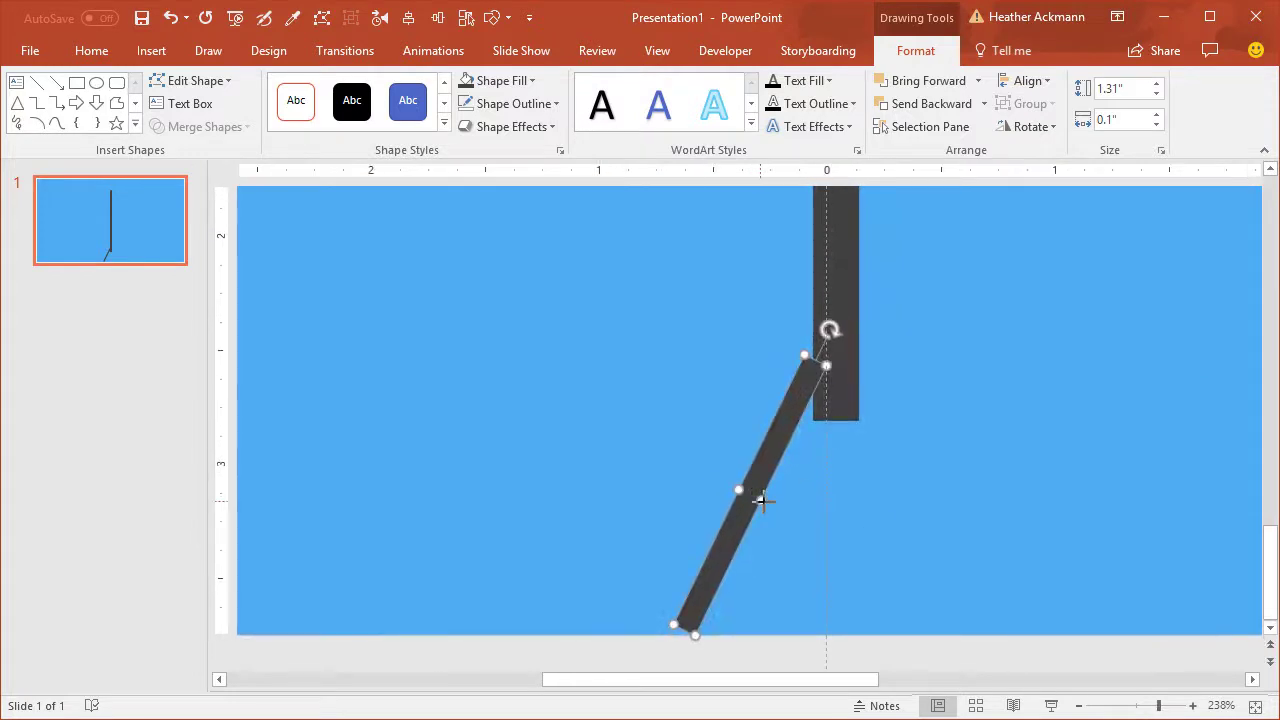
pyautogui.moveTo(761, 502); pyautogui.dragTo(778, 504)
pyautogui.moveTo(832, 332)
pyautogui.mouseDown()
pyautogui.moveTo(848, 360)
pyautogui.moveTo(855, 352)
pyautogui.mouseUp()
pyautogui.moveTo(786, 449); pyautogui.dragTo(778, 450)
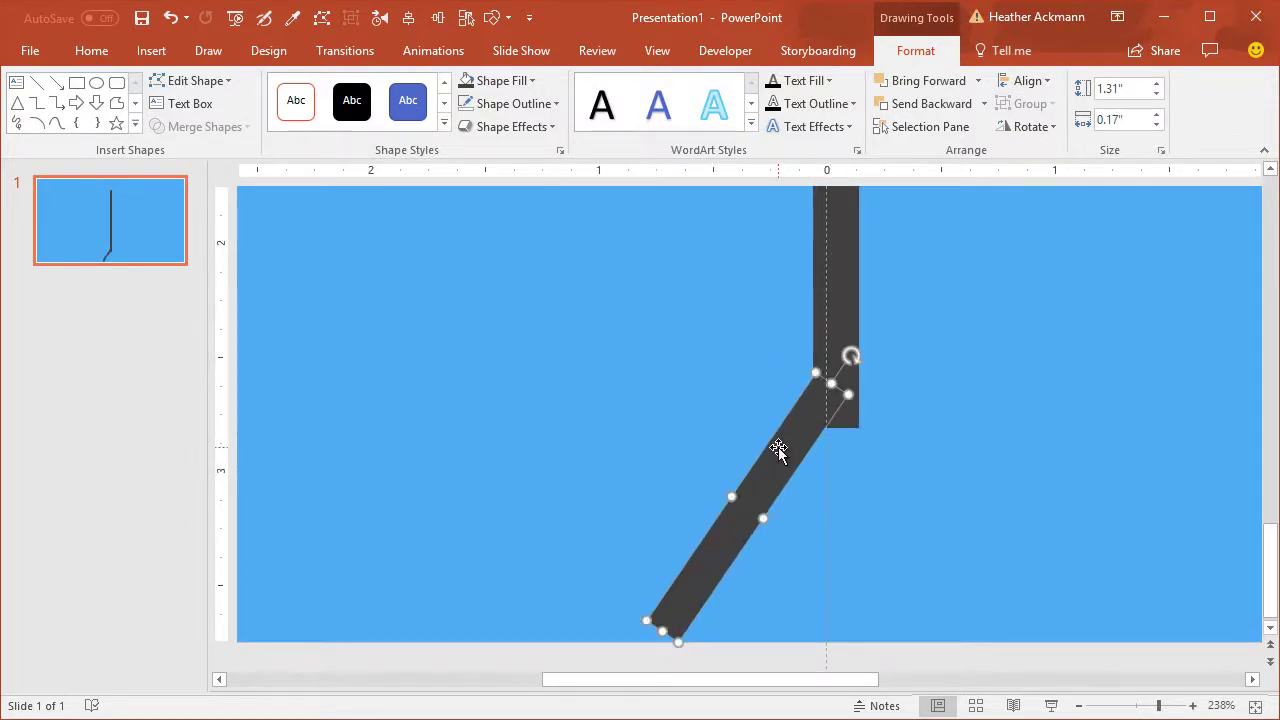
# Duplicate the leg, flip the copy horizontally, position it opposite, and union both legs.
pyautogui.hotkey('ctrl', 'd')
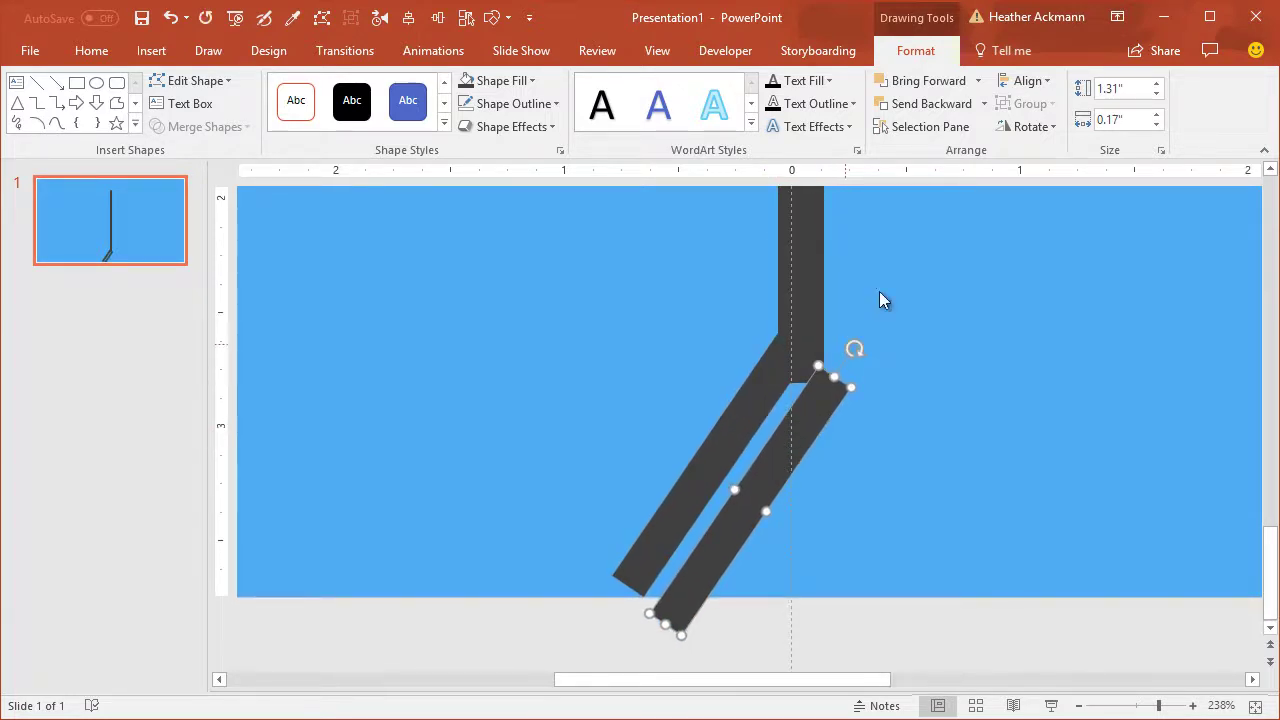
pyautogui.click(1025, 126)
pyautogui.click(1047, 220)
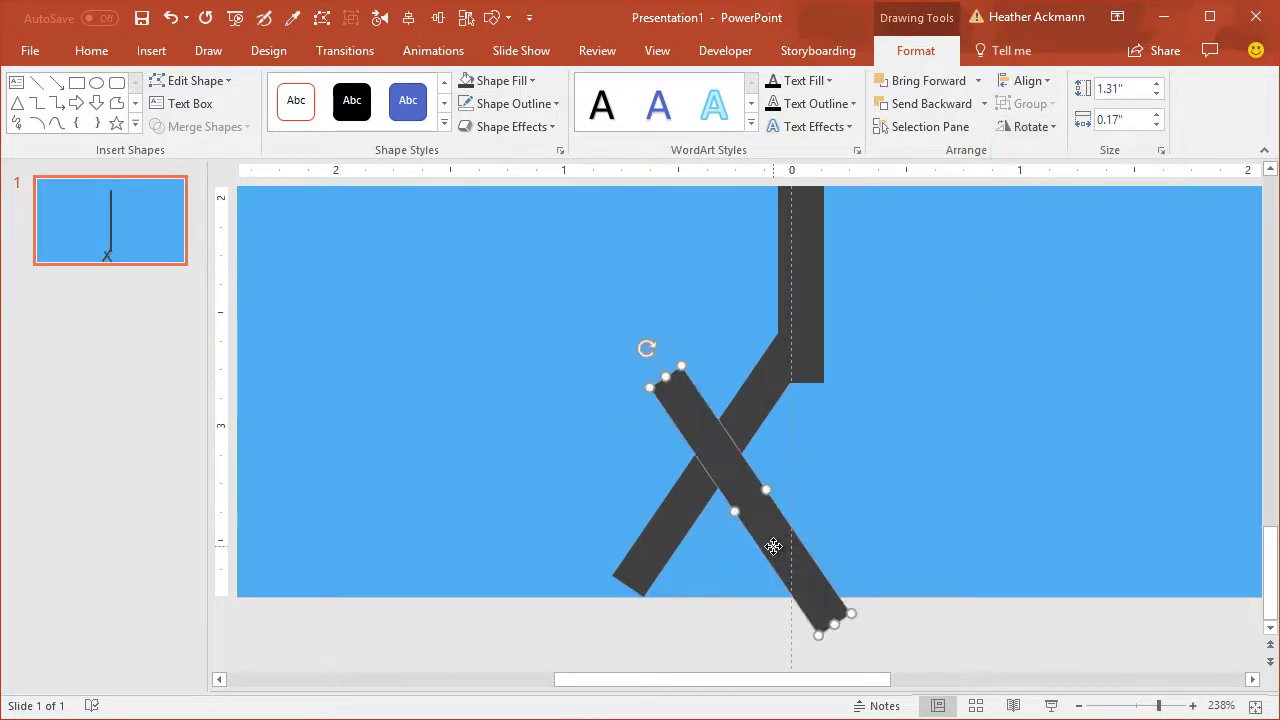
pyautogui.moveTo(773, 546); pyautogui.dragTo(916, 511)
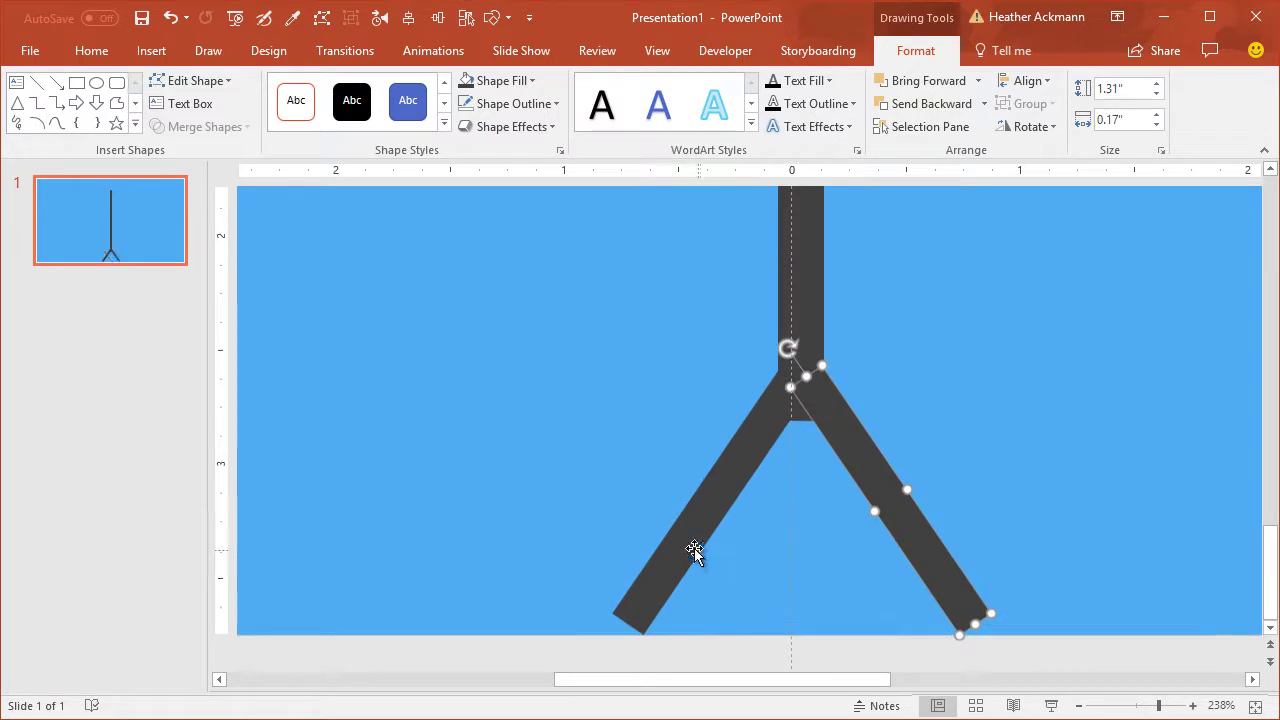
pyautogui.keyDown('shift'); pyautogui.click(694, 548); pyautogui.keyUp('shift')
pyautogui.click(165, 127)
pyautogui.click(192, 152)
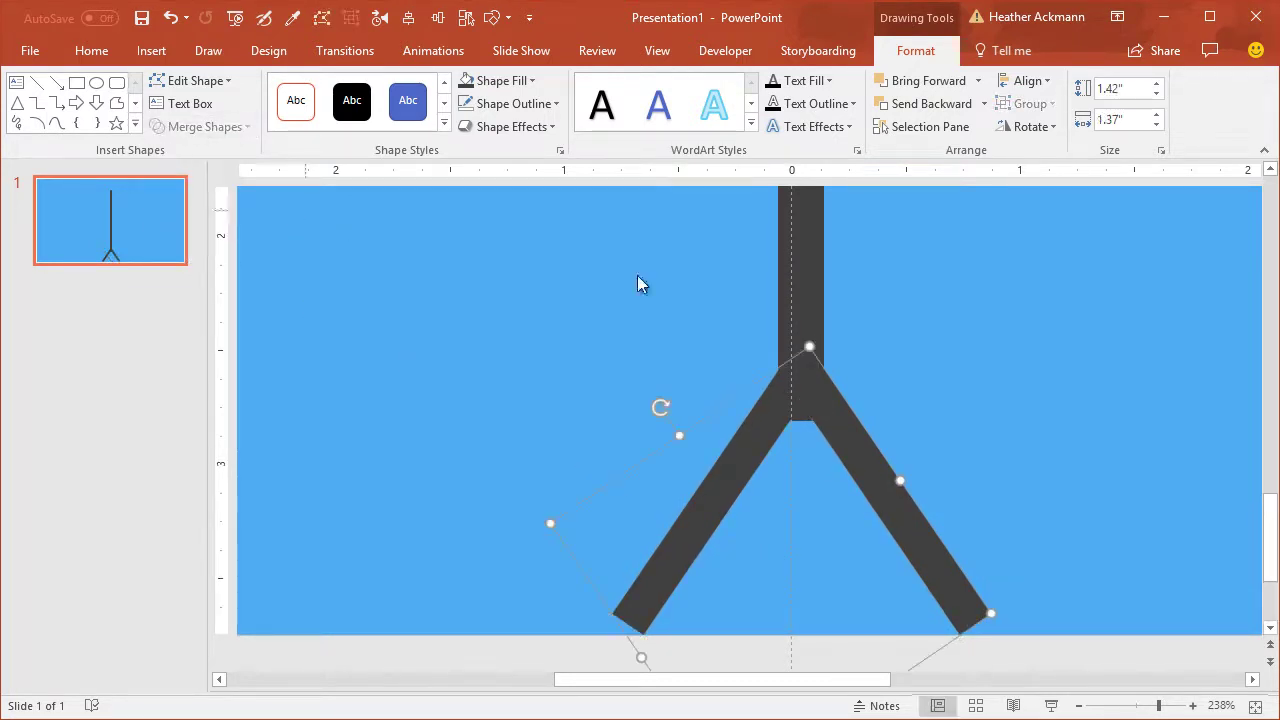
# Select the merged legs together with the pole for merging and zoom back out.
pyautogui.press('Escape')
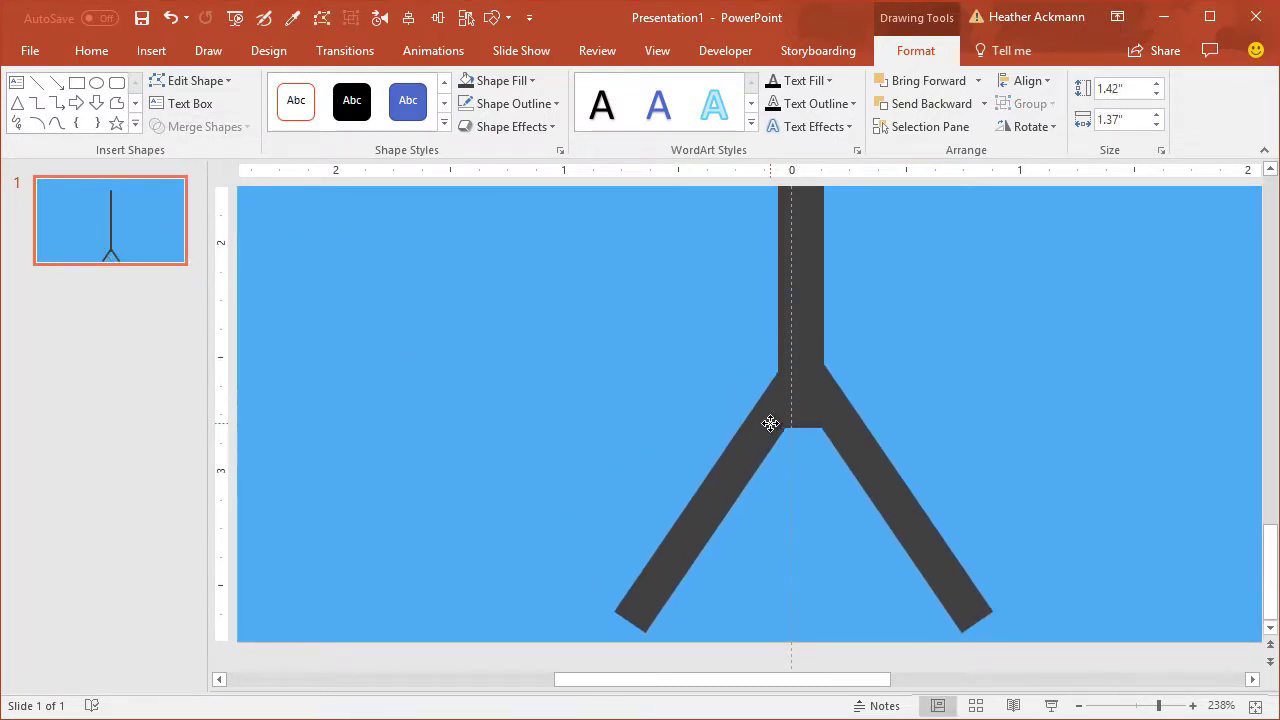
pyautogui.keyDown('shift'); pyautogui.click(786, 286); pyautogui.keyUp('shift')
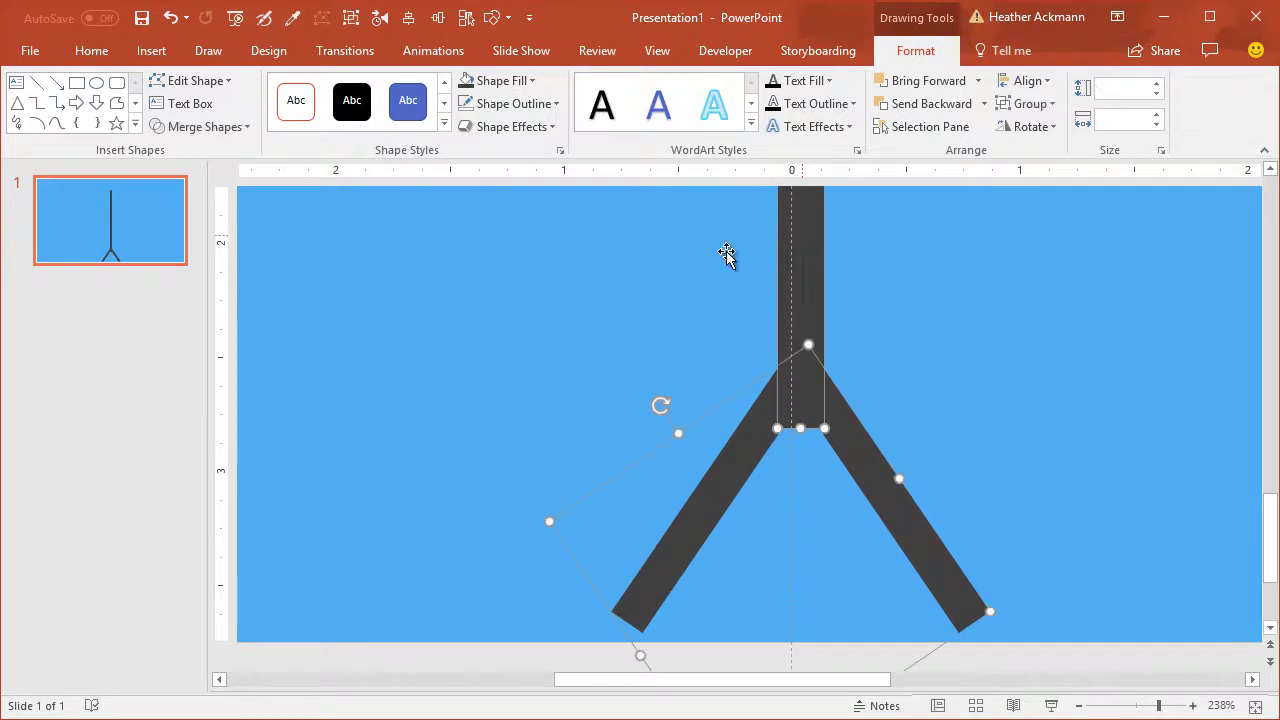
pyautogui.click(164, 127)
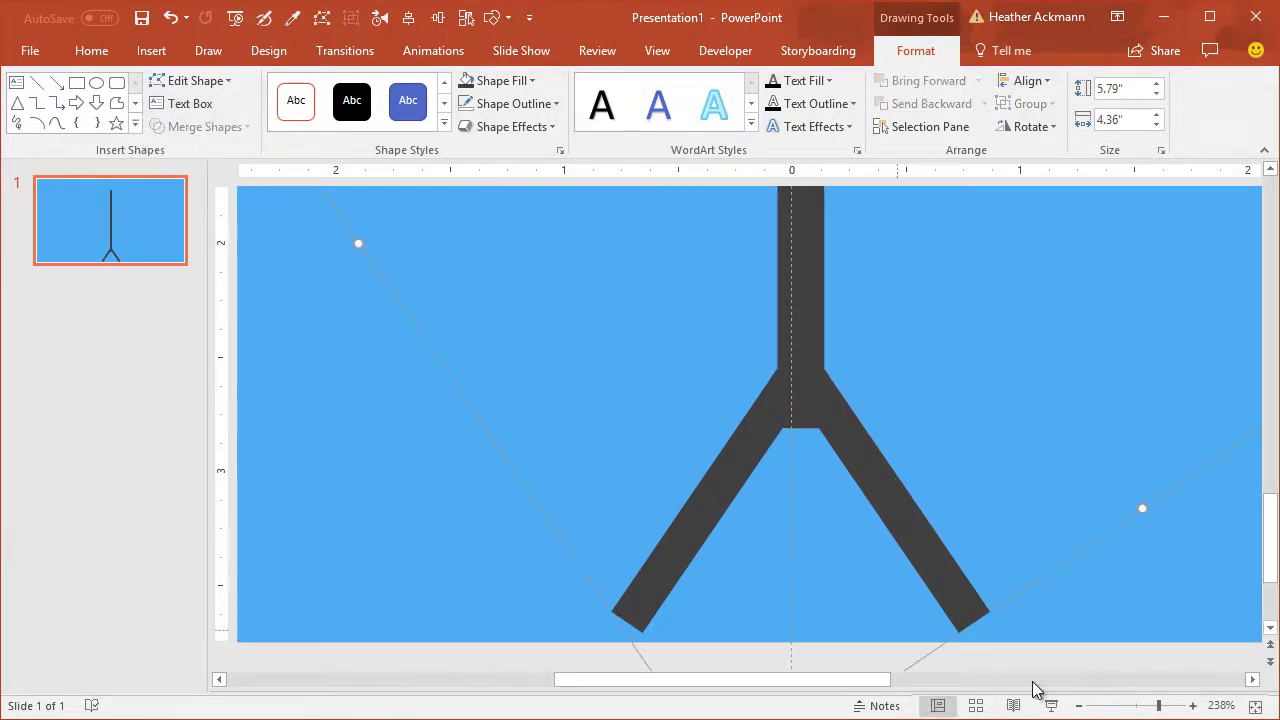
pyautogui.moveTo(1158, 706); pyautogui.dragTo(1112, 706)
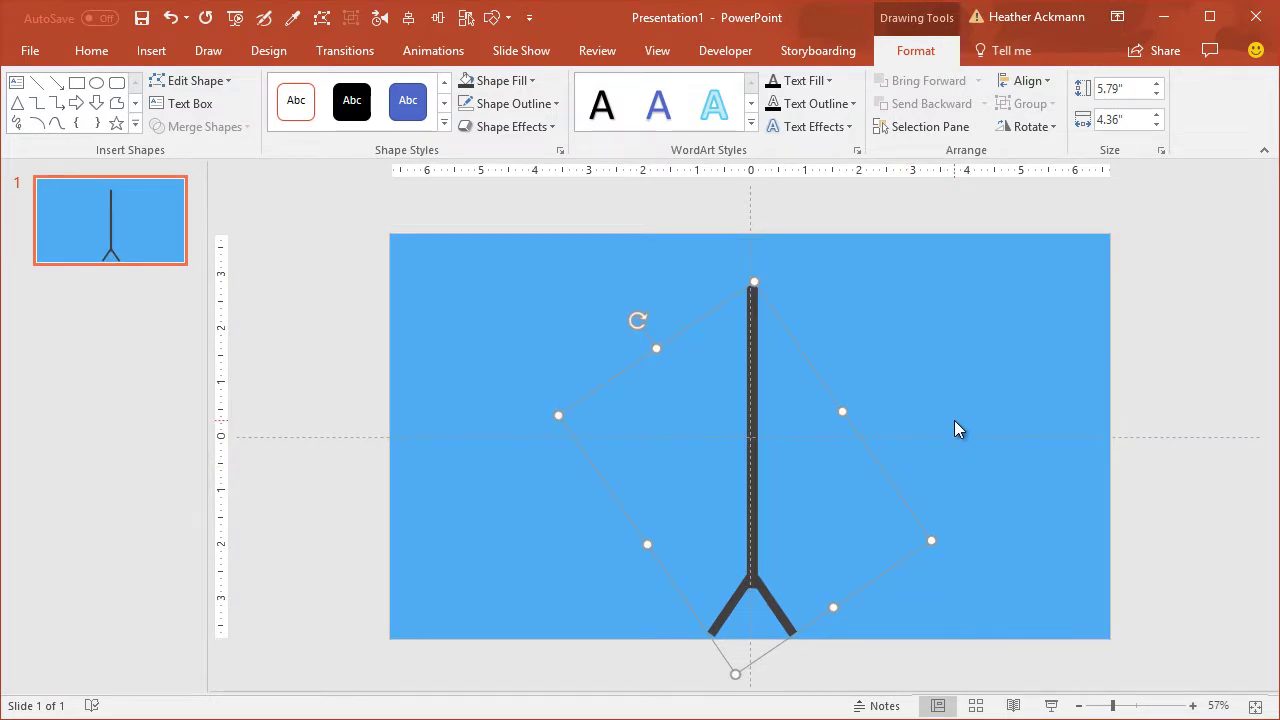
# Draw a 9.11" long thin rounded rectangle across the pole top and fill it dark grey.
pyautogui.click(76, 83)
pyautogui.click(117, 83)
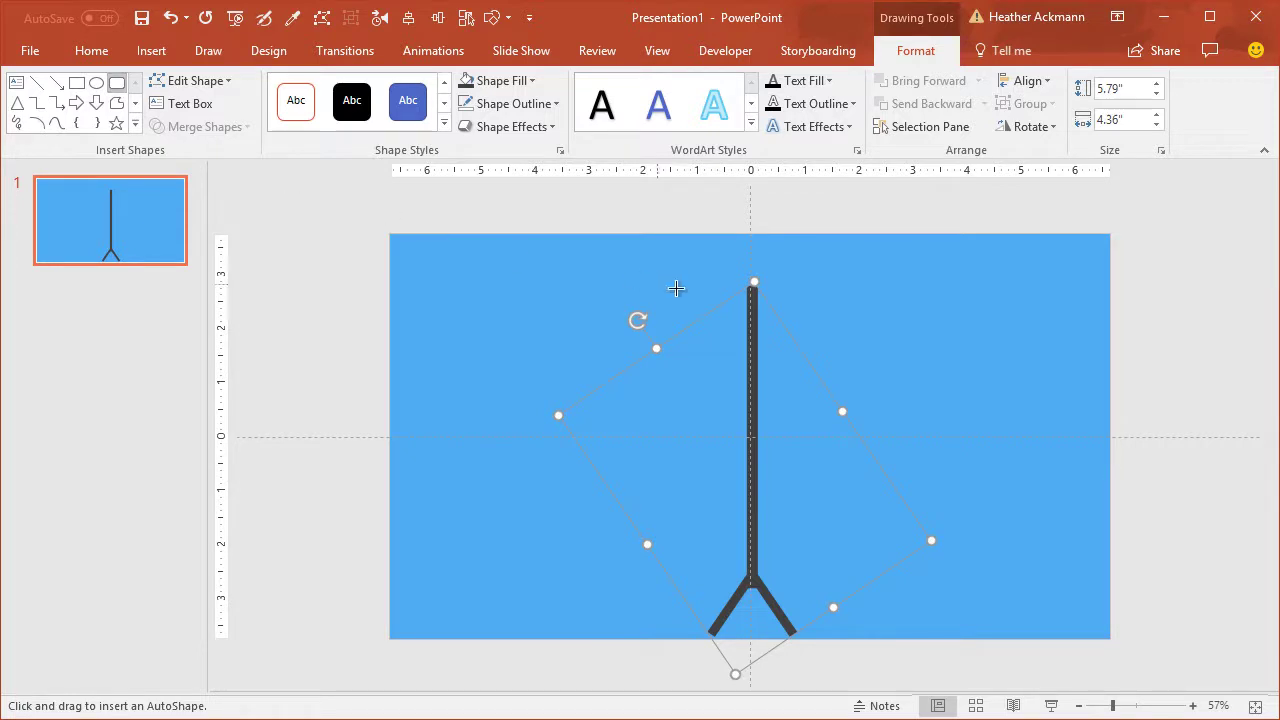
pyautogui.moveTo(514, 282)
pyautogui.mouseDown()
pyautogui.moveTo(651, 296)
pyautogui.moveTo(1007, 290)
pyautogui.mouseUp()
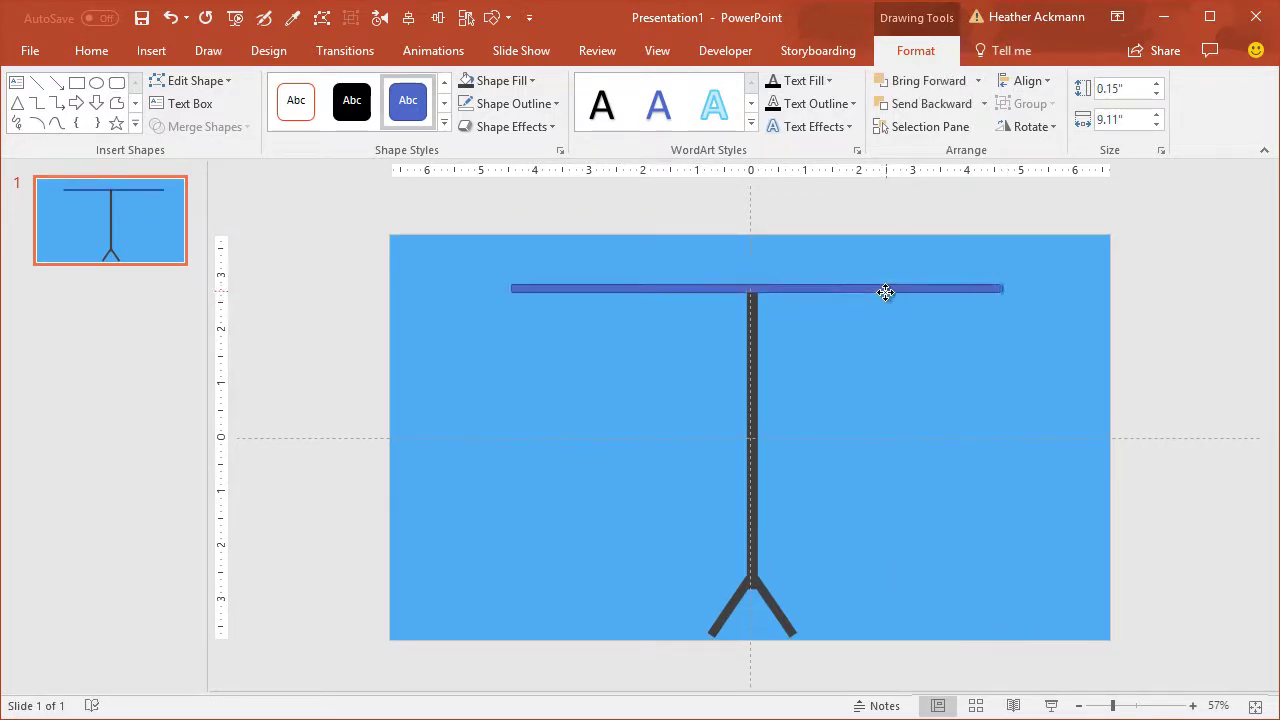
pyautogui.moveTo(897, 287); pyautogui.dragTo(888, 309)
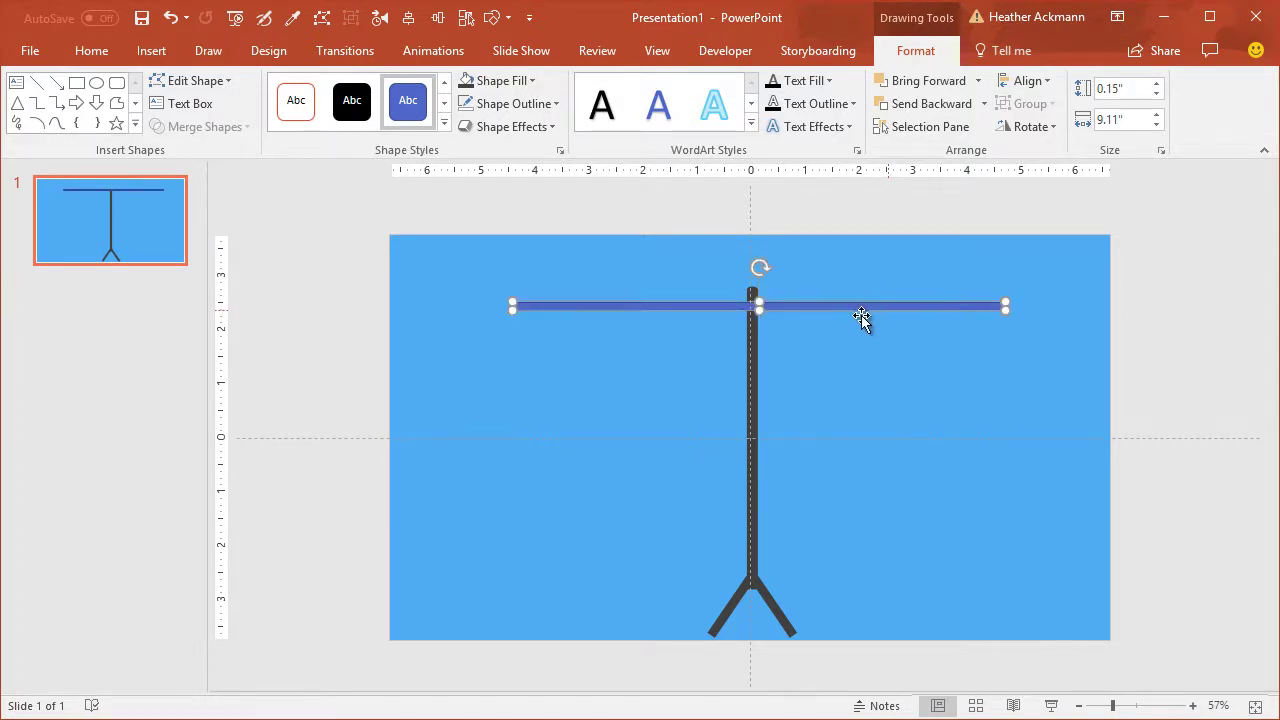
pyautogui.click(520, 80)
pyautogui.click(464, 181)
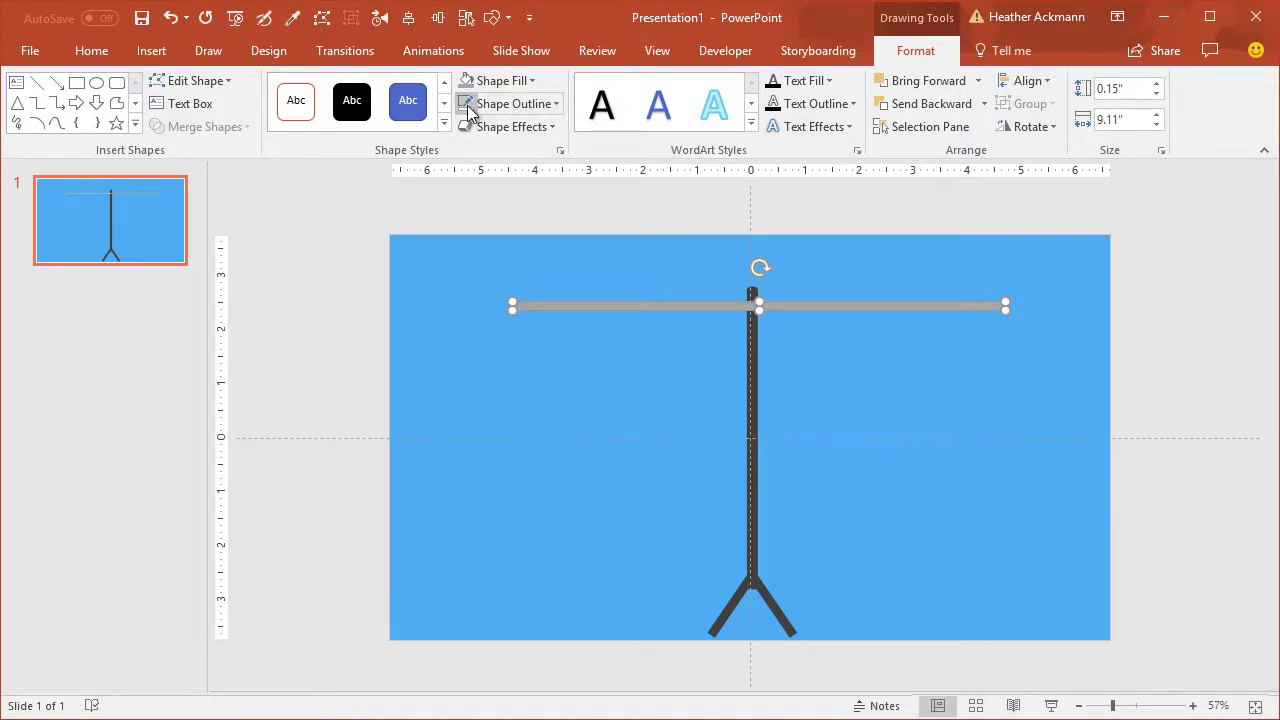
pyautogui.click(495, 80)
pyautogui.click(463, 194)
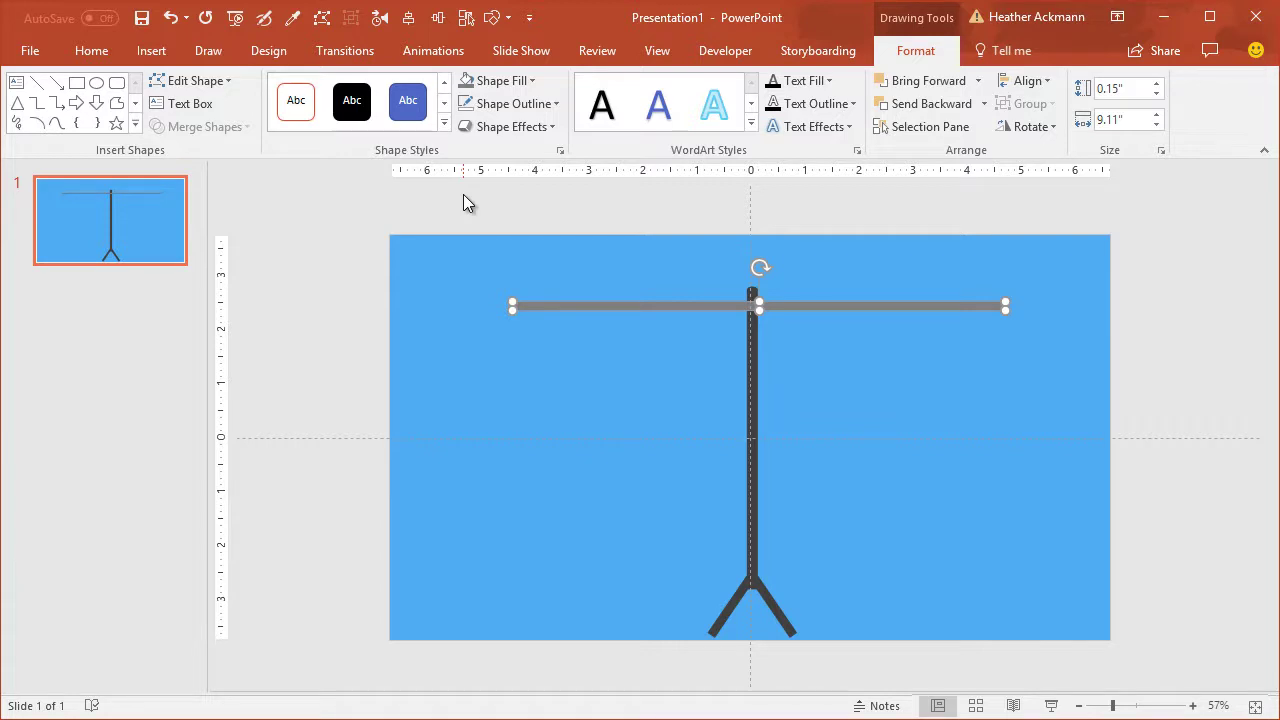
# Copy the grey bar just below itself and draw a white rectangle between the two bars.
pyautogui.moveTo(566, 308); pyautogui.dragTo(568, 338)
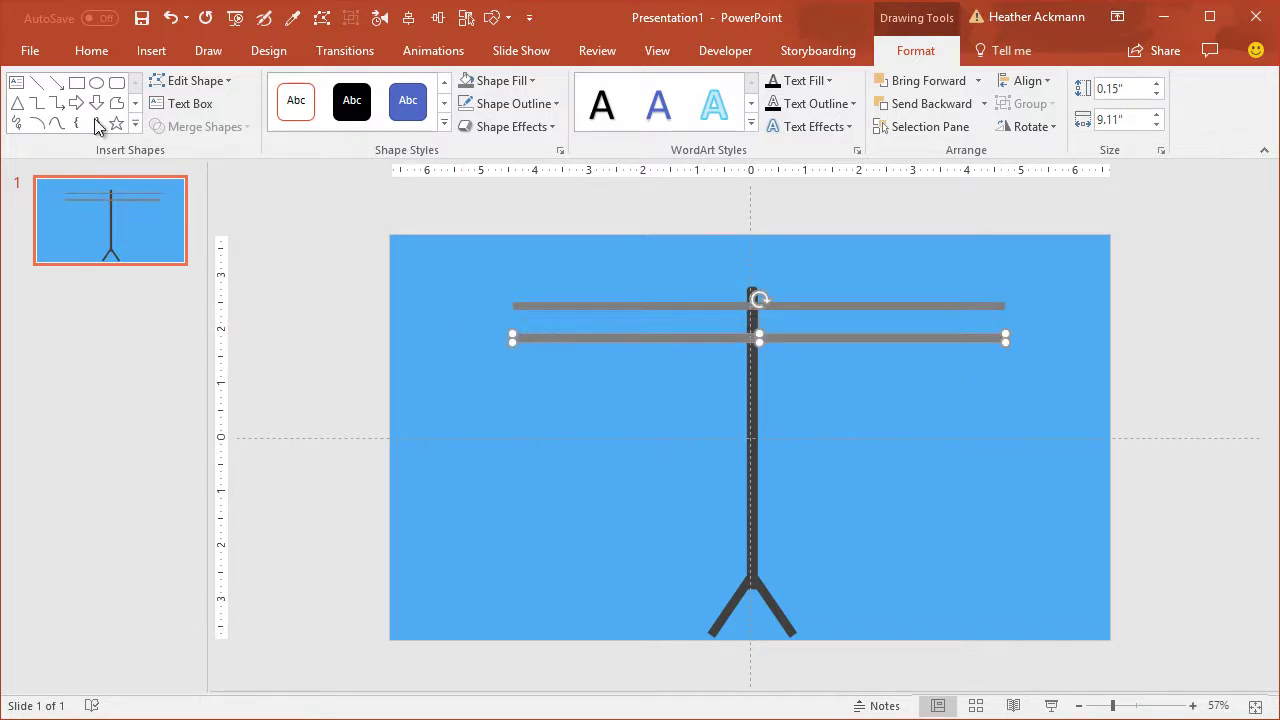
pyautogui.click(76, 82)
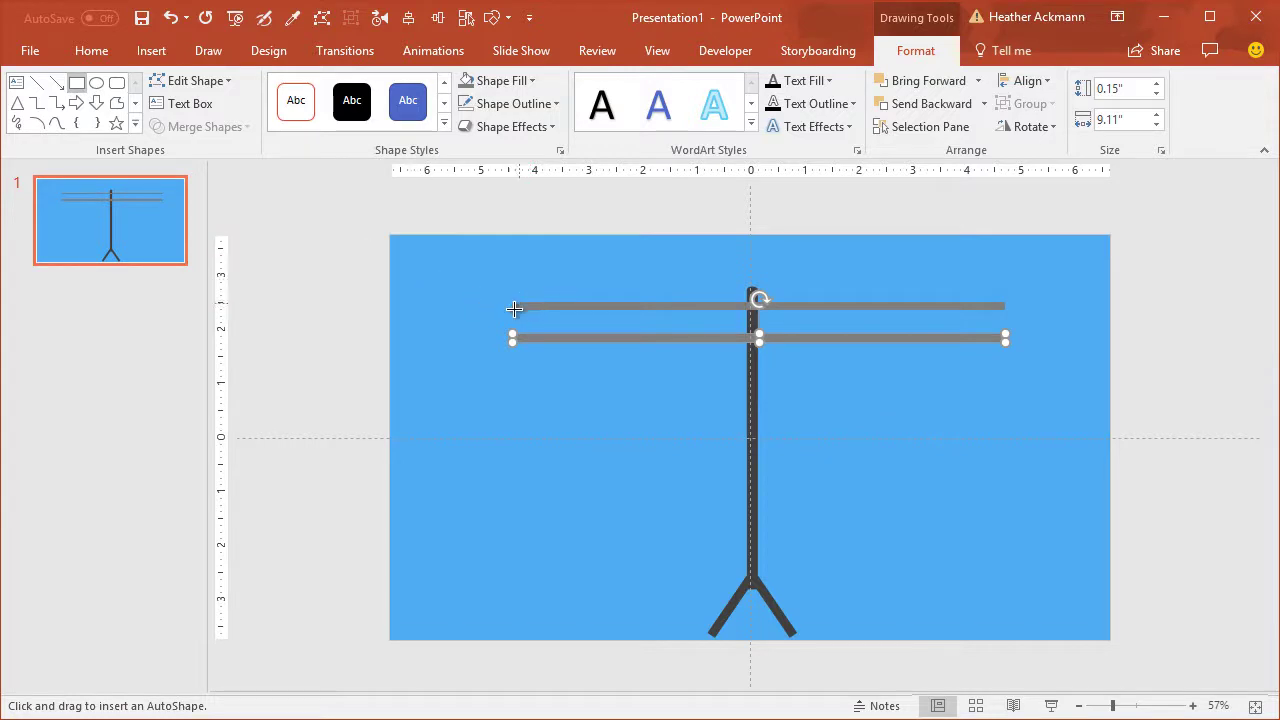
pyautogui.moveTo(516, 306); pyautogui.dragTo(998, 338)
pyautogui.click(478, 84)
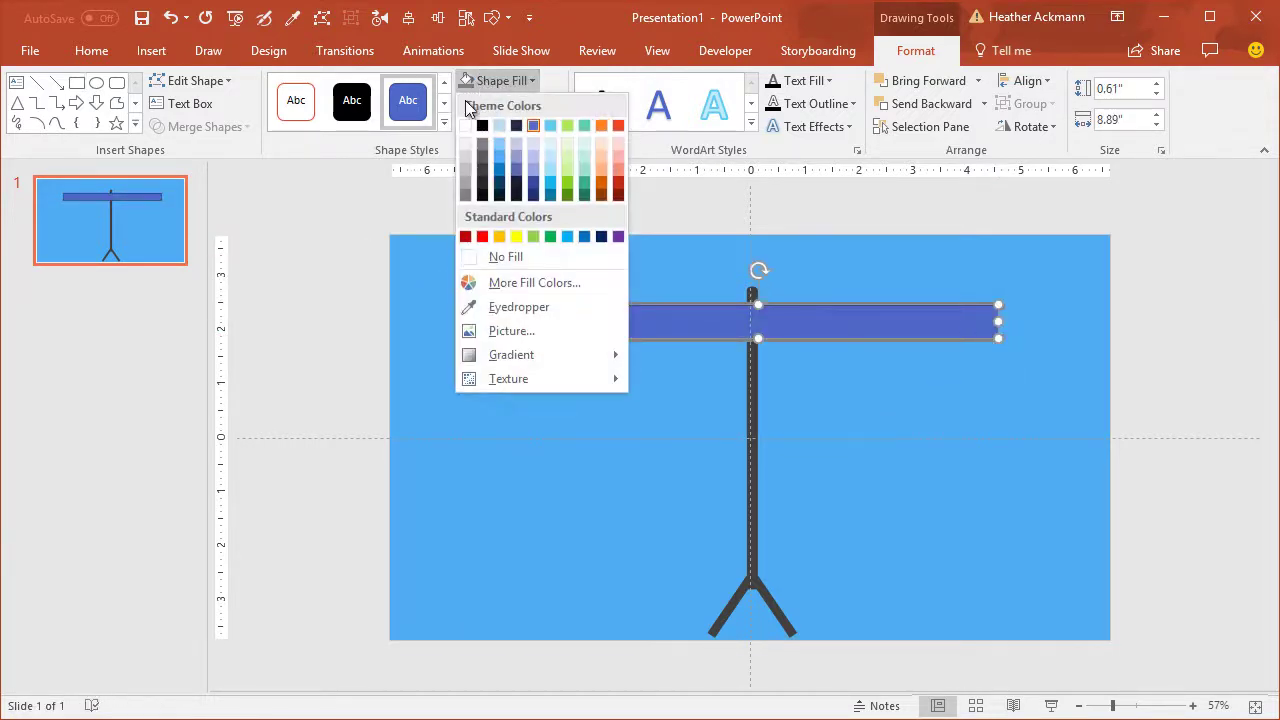
pyautogui.click(465, 127)
# Send the white screen to the back, then move the pole behind it.
pyautogui.rightClick(563, 310)
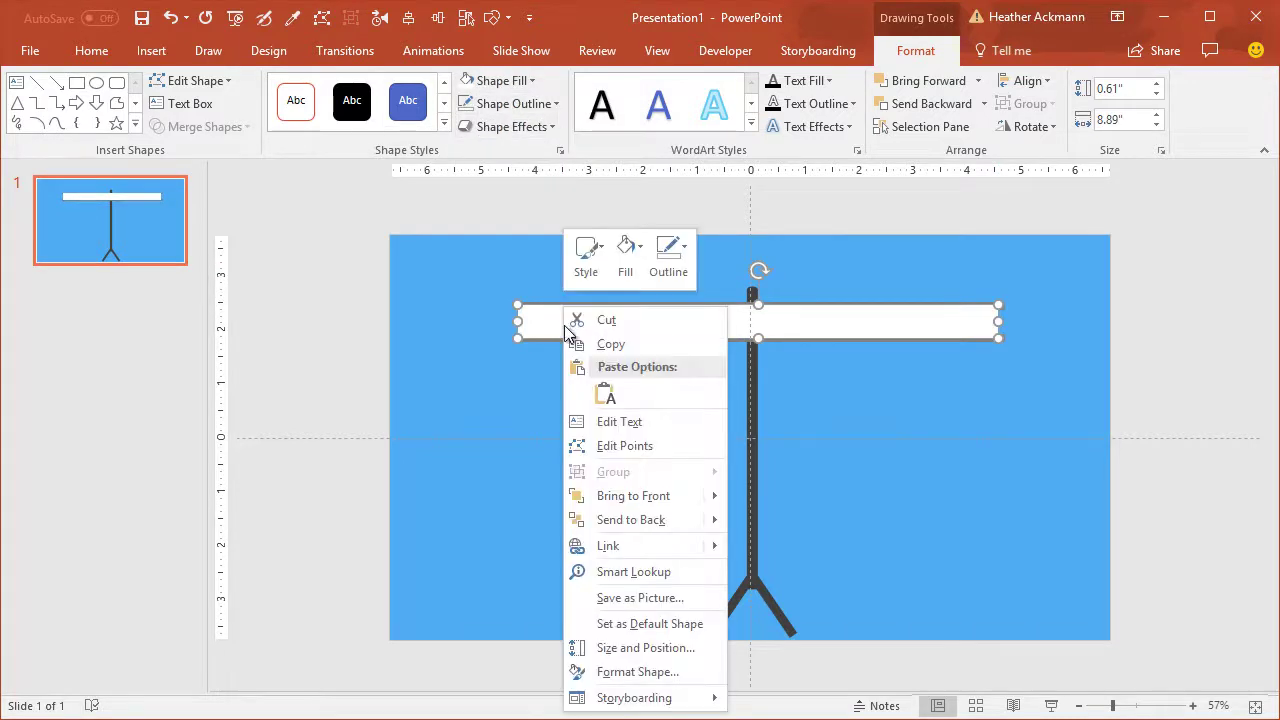
pyautogui.click(631, 512)
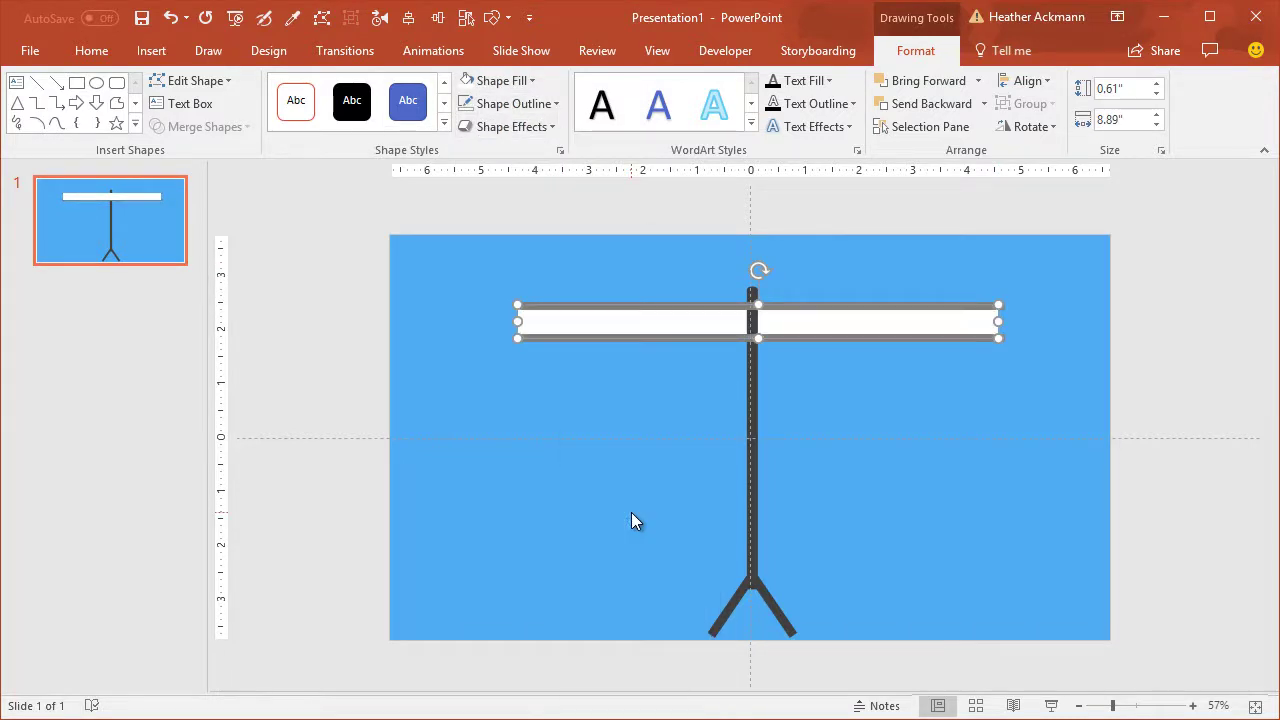
pyautogui.rightClick(743, 413)
pyautogui.click(800, 603)
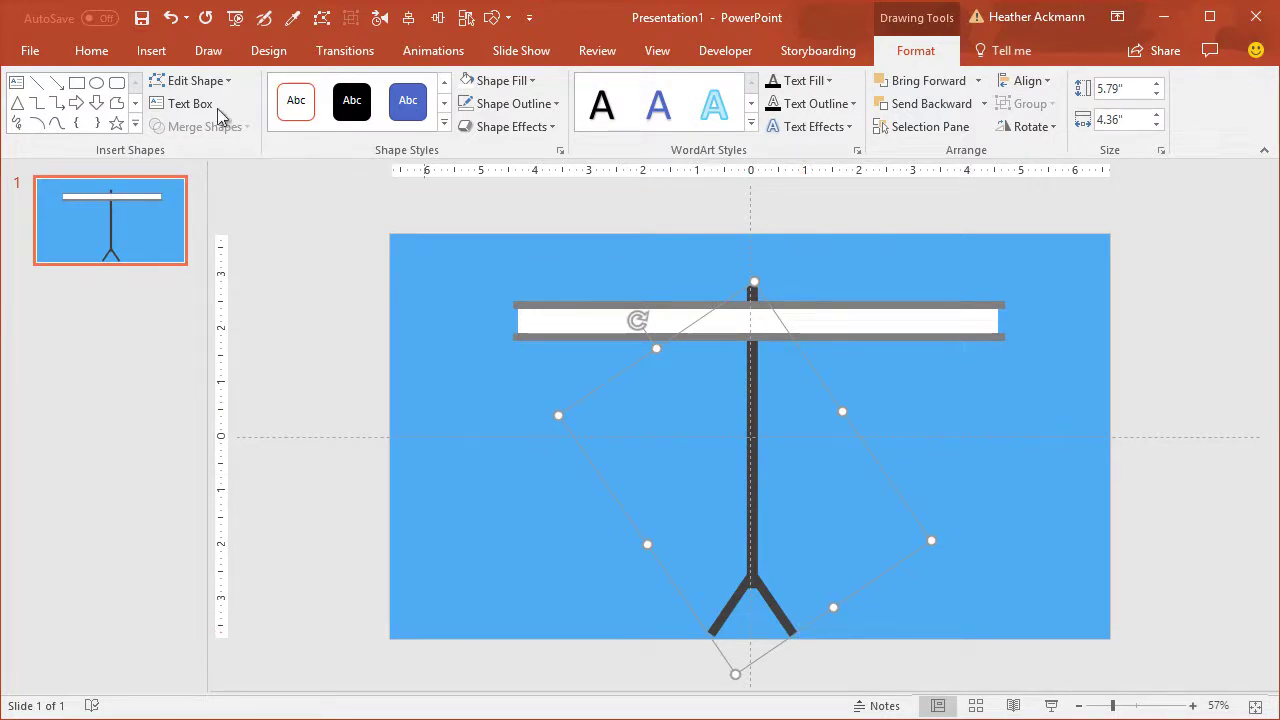
# Place a light grey circle with no outline left of the screen.
pyautogui.click(96, 83)
pyautogui.click(444, 337)
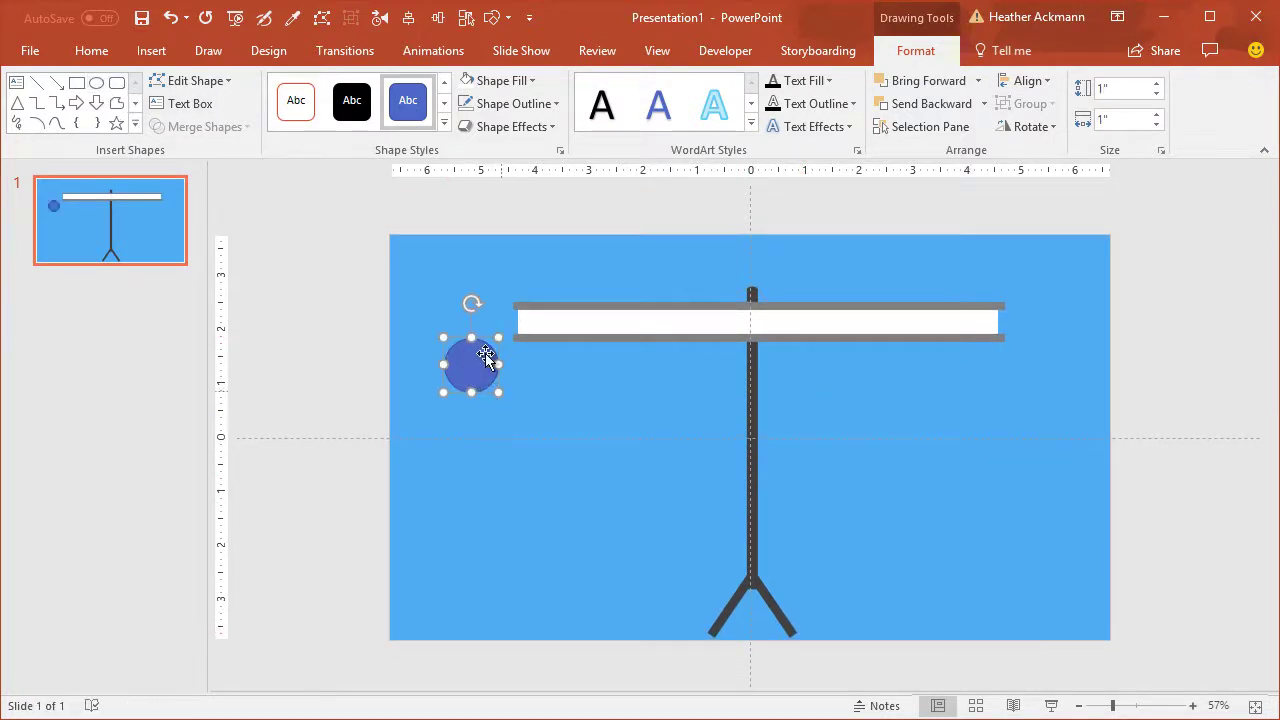
pyautogui.click(536, 82)
pyautogui.click(466, 151)
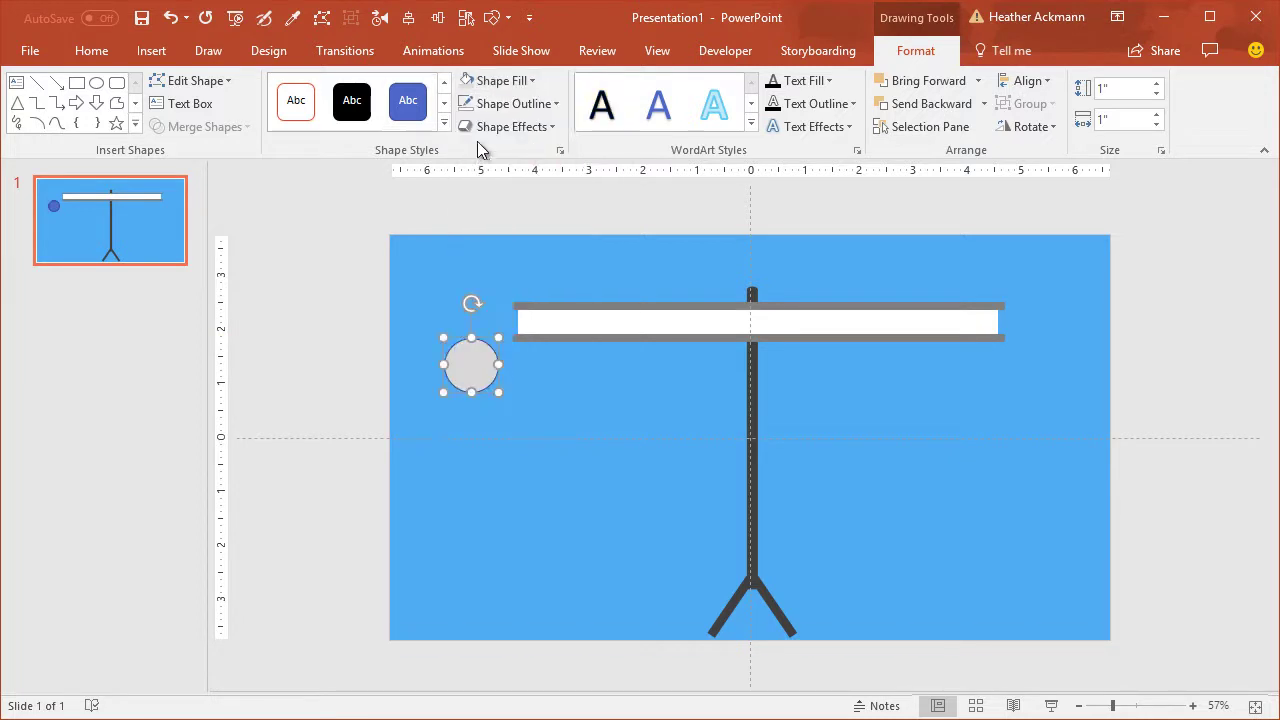
pyautogui.click(490, 103)
# Duplicate the circle downward into a column of five.
pyautogui.moveTo(459, 376); pyautogui.dragTo(458, 420)
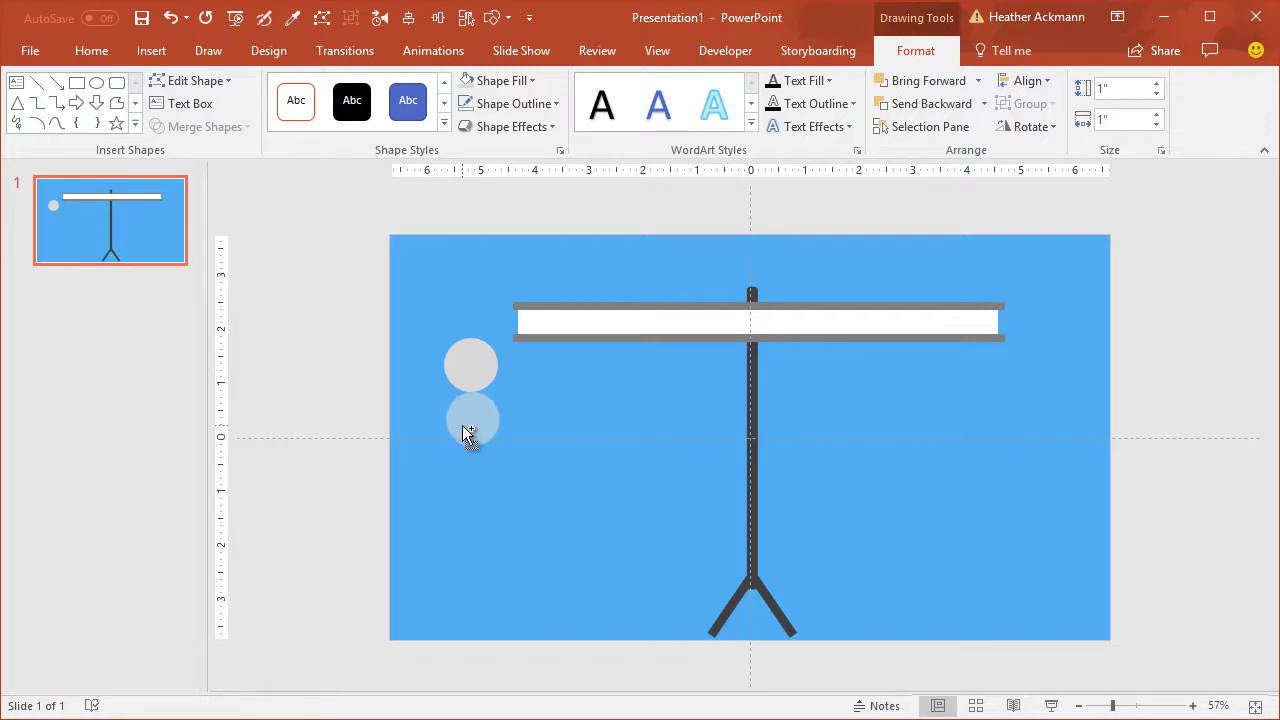
pyautogui.moveTo(462, 425); pyautogui.dragTo(460, 425)
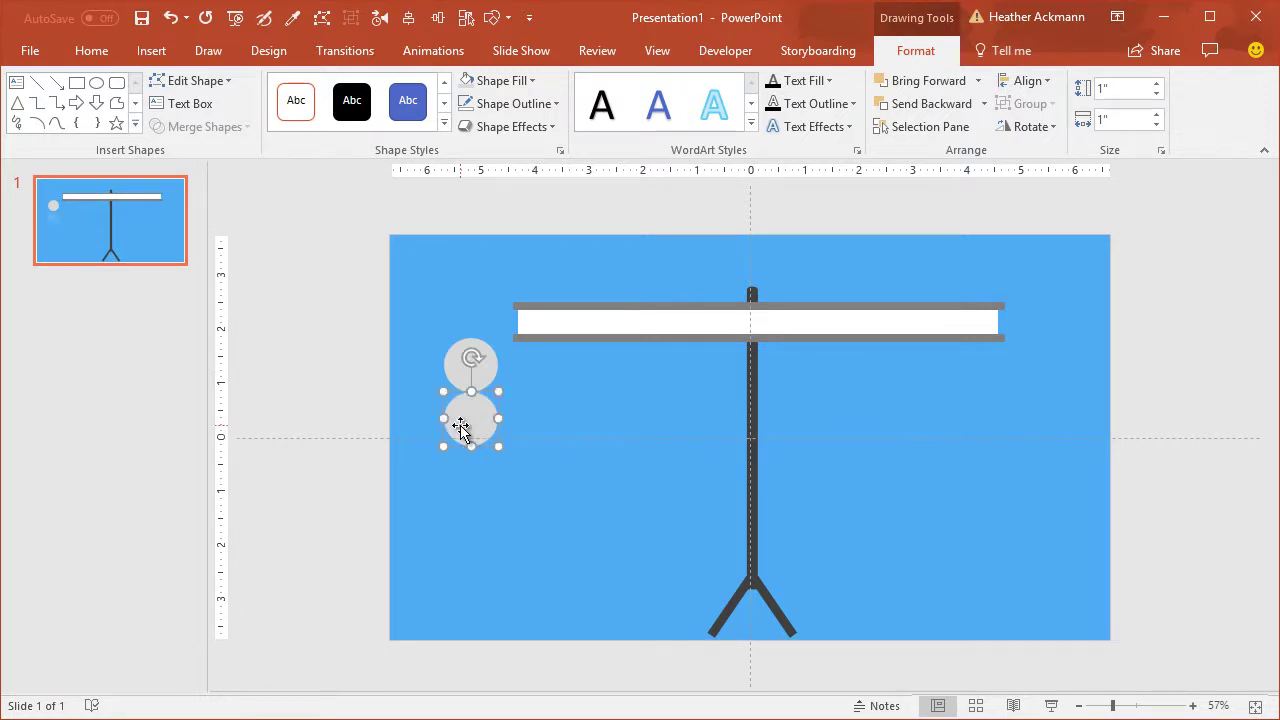
pyautogui.click(201, 22)
pyautogui.click(201, 22)
pyautogui.click(201, 22)
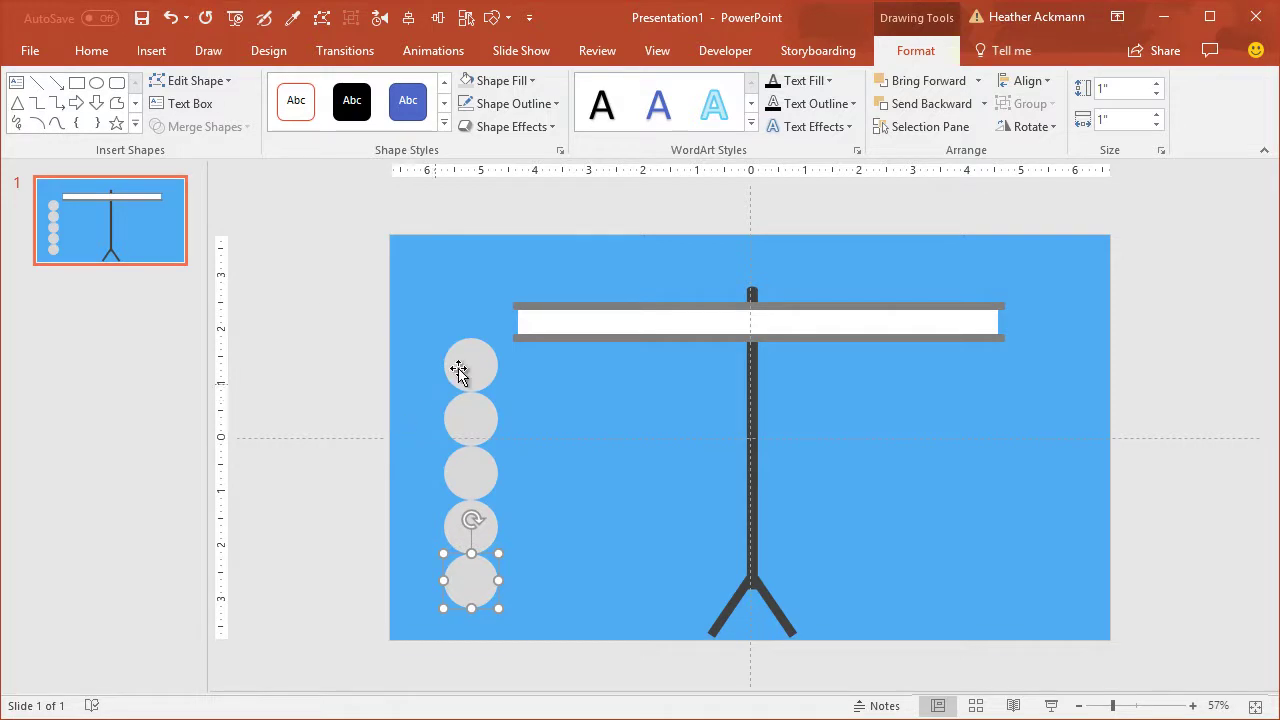
# Union all five circles into one shape and shrink it to 1.02" by 0.2".
pyautogui.click(458, 372)
pyautogui.keyDown('shift'); pyautogui.click(465, 425); pyautogui.keyUp('shift')
pyautogui.keyDown('shift'); pyautogui.click(468, 475); pyautogui.keyUp('shift')
pyautogui.keyDown('shift'); pyautogui.click(472, 527); pyautogui.keyUp('shift')
pyautogui.keyDown('shift'); pyautogui.click(478, 583); pyautogui.keyUp('shift')
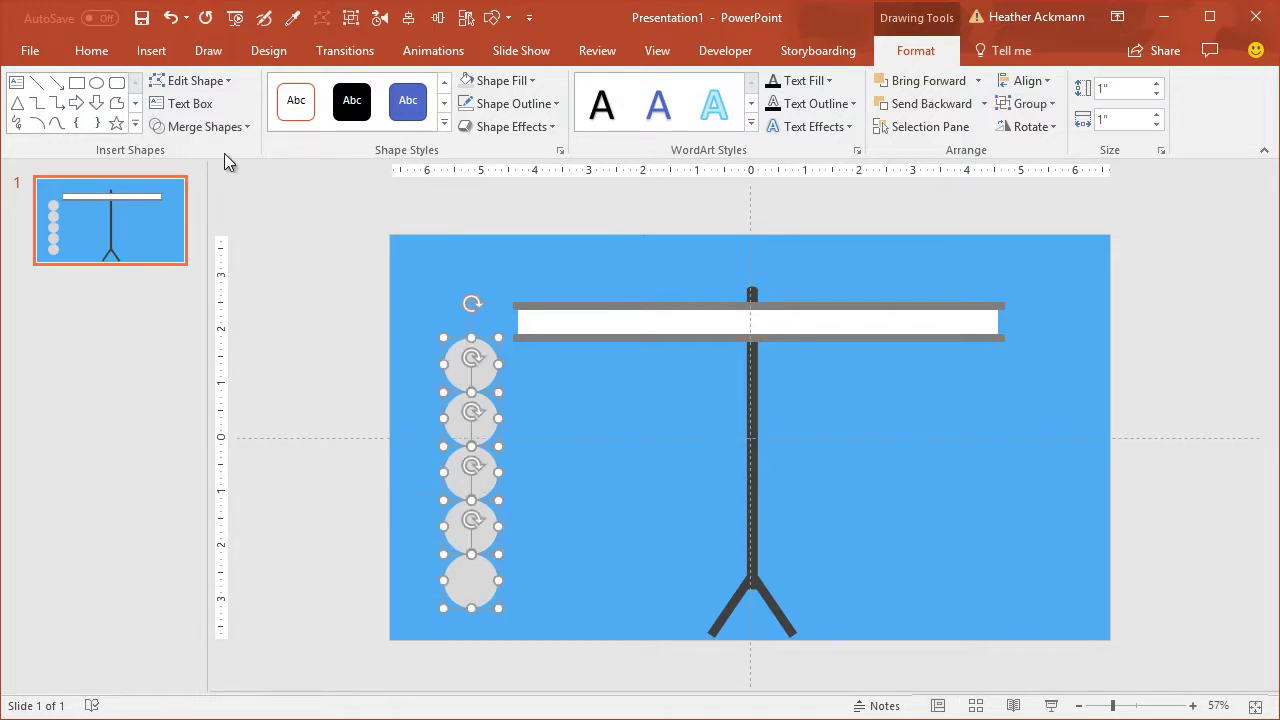
pyautogui.click(205, 126)
pyautogui.click(205, 190)
pyautogui.moveTo(443, 606); pyautogui.dragTo(486, 356)
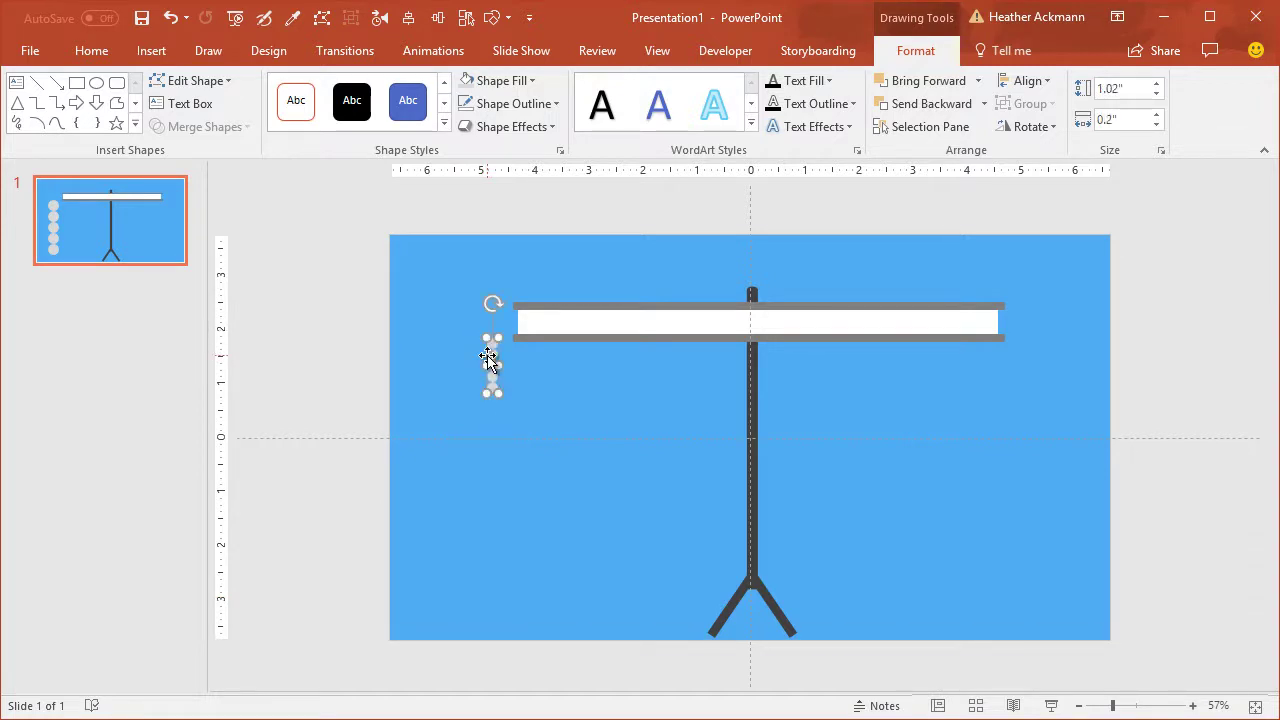
# Draw a small gold (Orange-filled) trapezoid handle just below the bead chain.
pyautogui.click(134, 126)
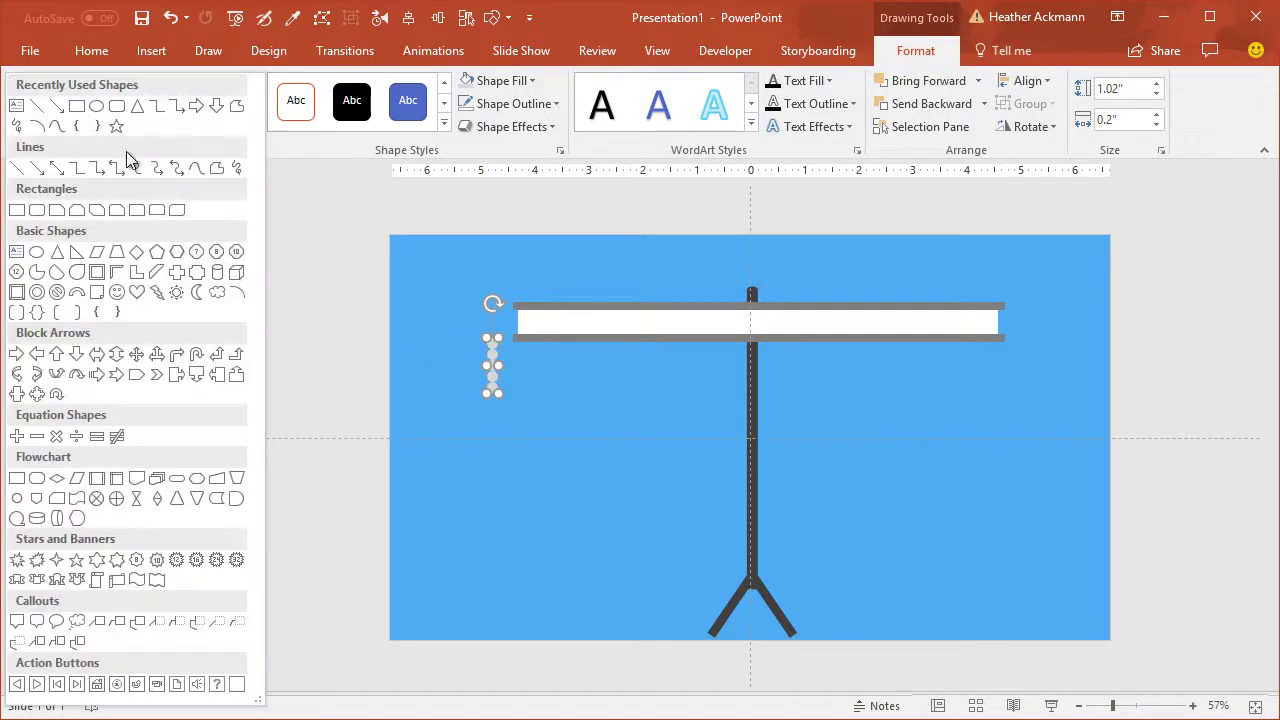
pyautogui.click(126, 248)
pyautogui.moveTo(476, 425); pyautogui.dragTo(531, 497)
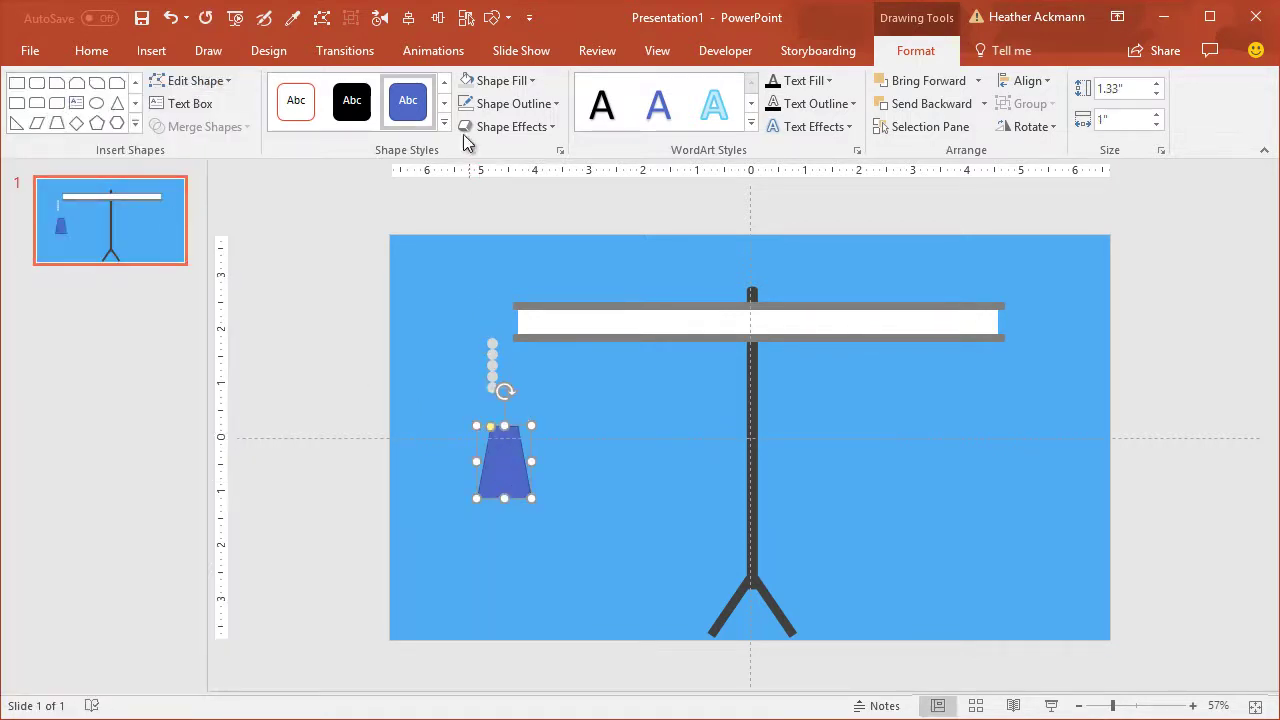
pyautogui.click(498, 81)
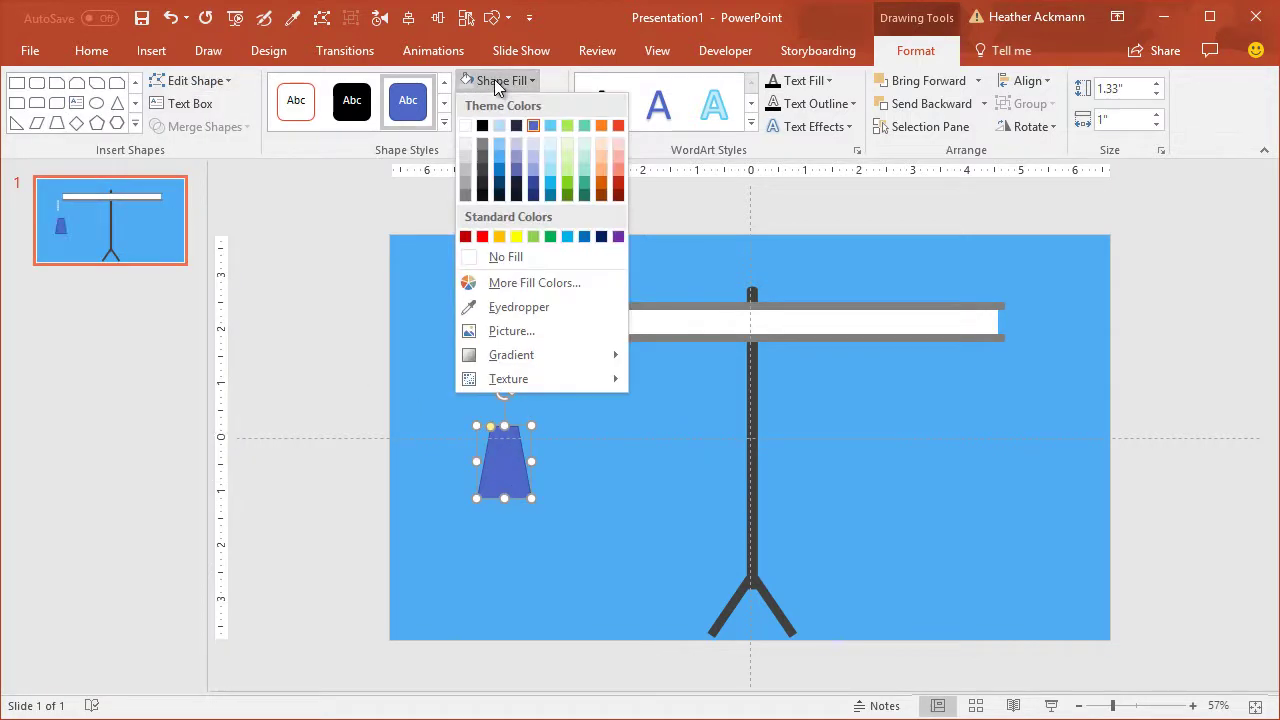
pyautogui.click(500, 236)
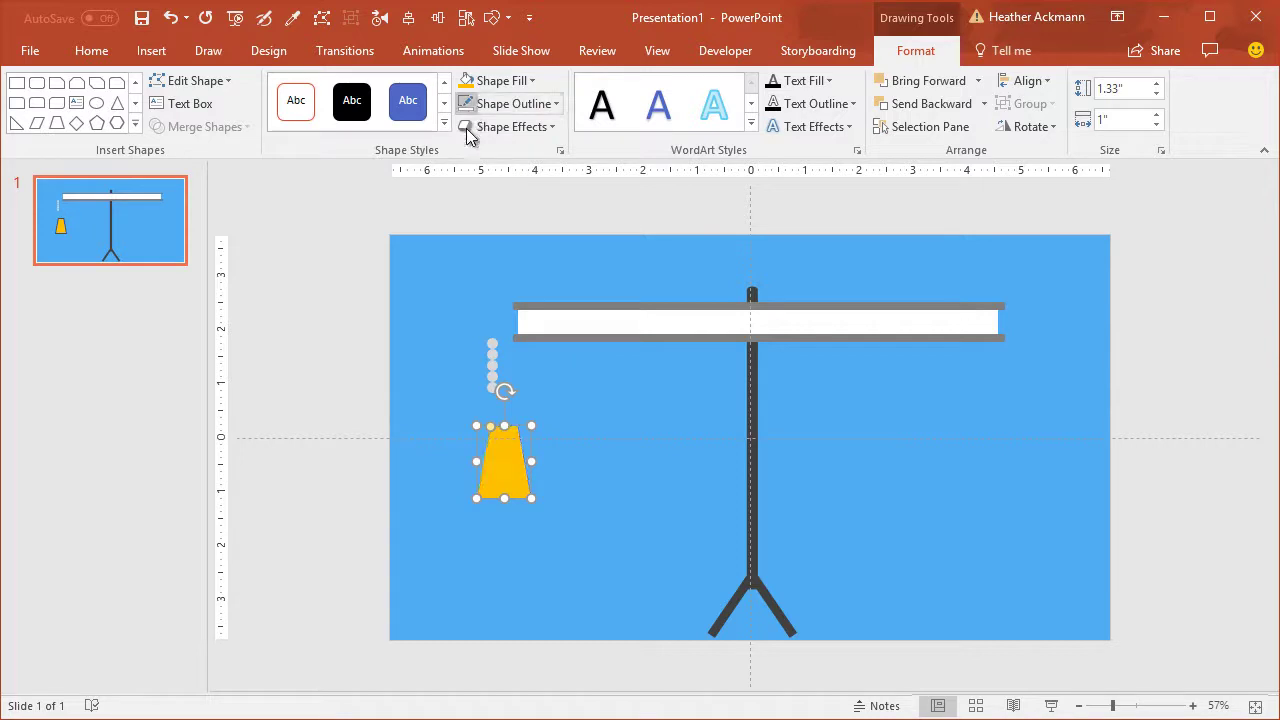
pyautogui.press('Delete')
pyautogui.moveTo(476, 425)
pyautogui.mouseDown()
pyautogui.moveTo(499, 442)
pyautogui.moveTo(487, 404)
pyautogui.mouseUp()
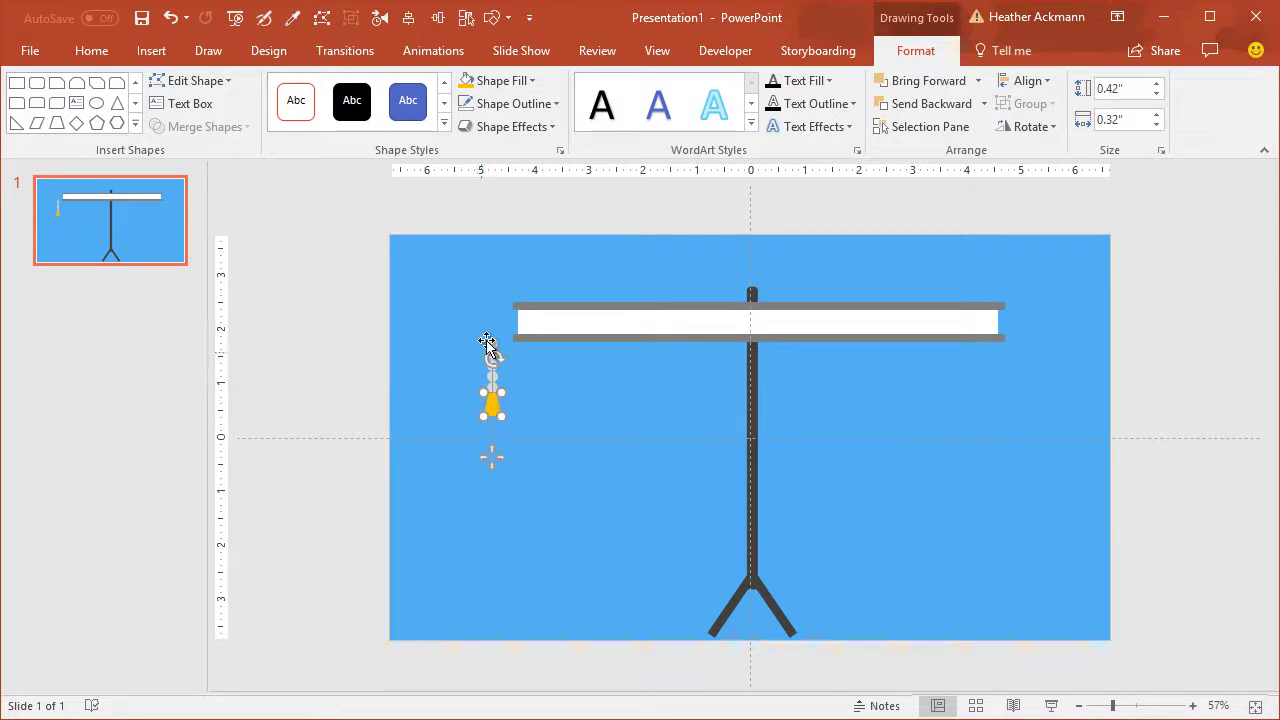
# Group the handle with the beads and move the pull cord onto the pole under the screen bar.
pyautogui.keyDown('shift'); pyautogui.click(484, 337); pyautogui.keyUp('shift')
pyautogui.hotkey('ctrl', 'z')
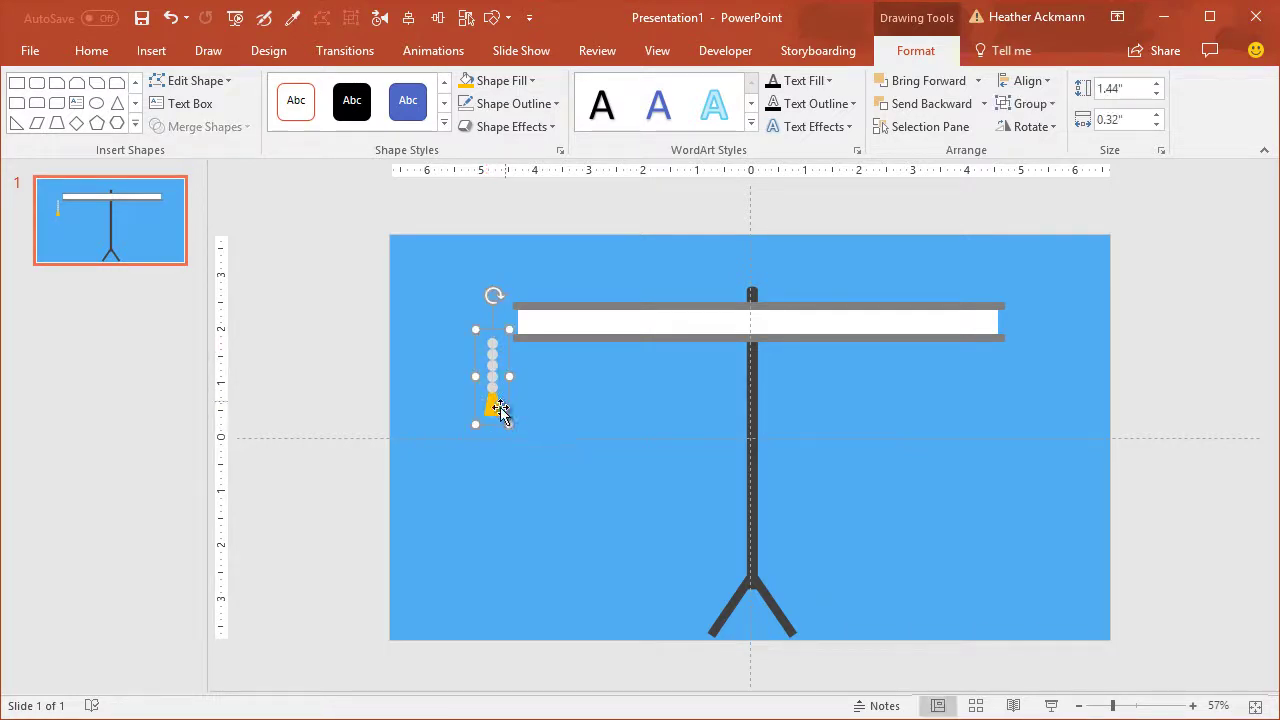
pyautogui.hotkey('ctrl', 'z')
pyautogui.moveTo(486, 375); pyautogui.dragTo(749, 378)
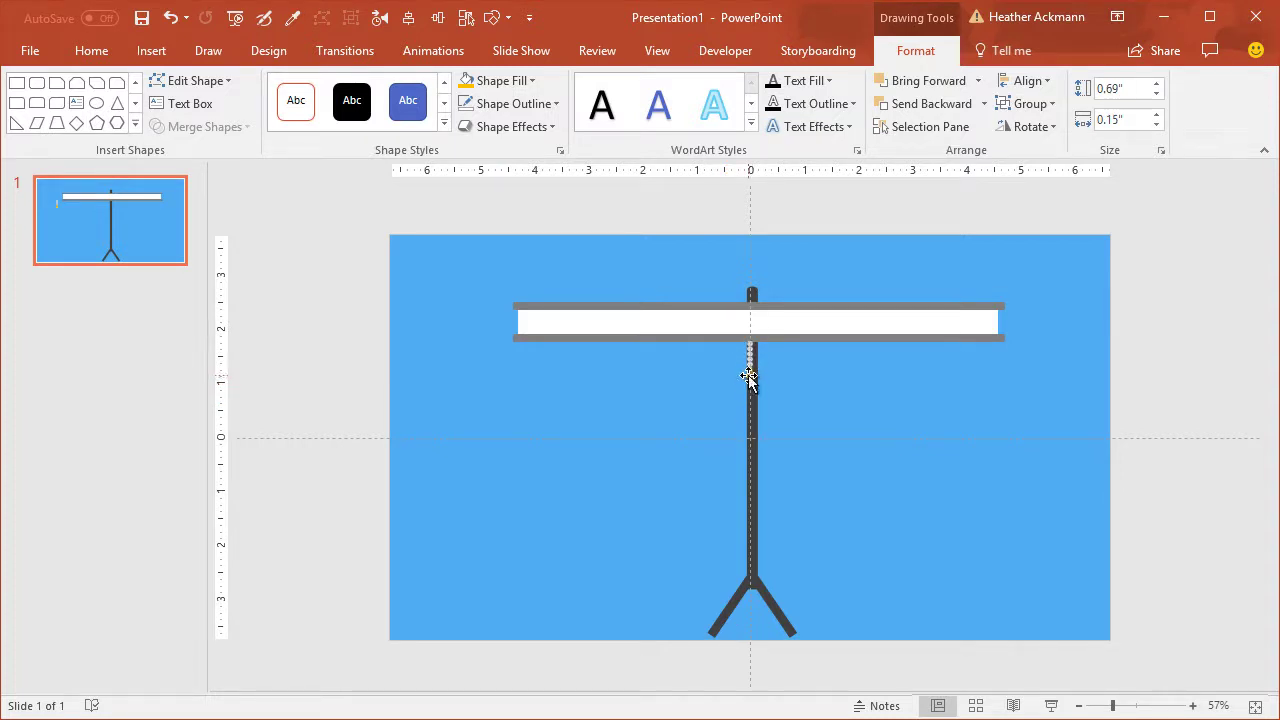
pyautogui.hotkey('ctrl', 'z')
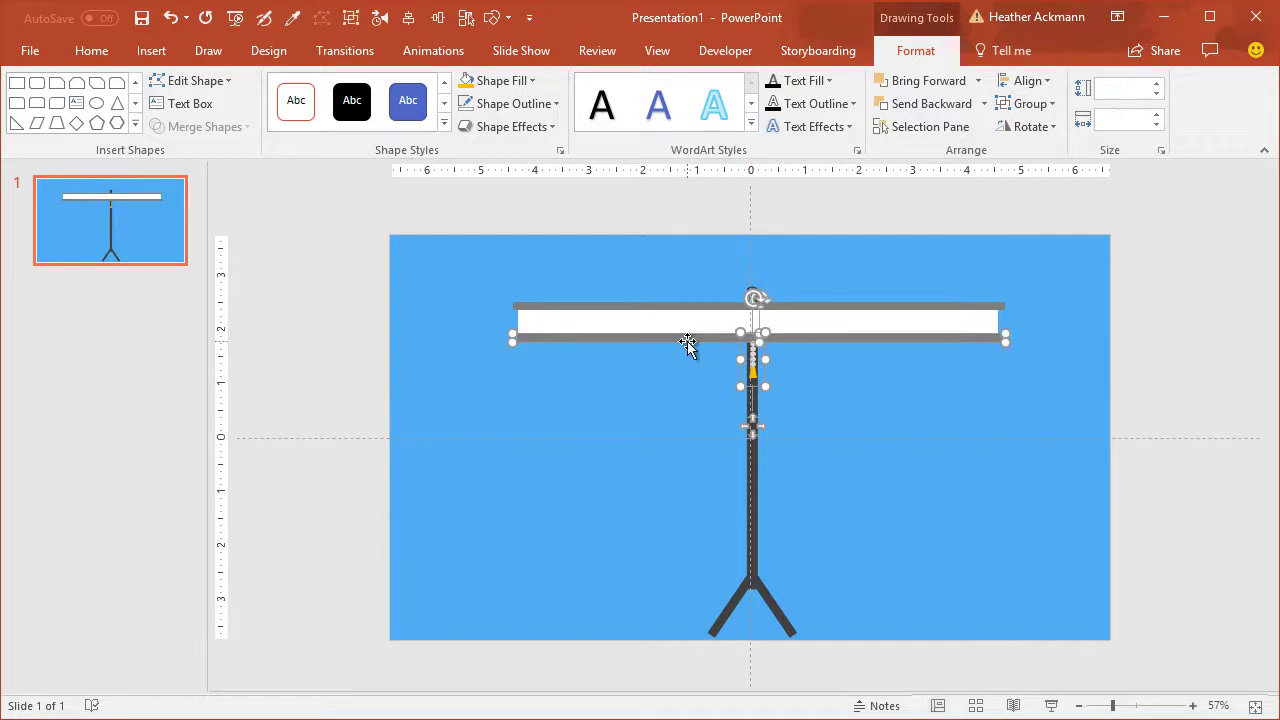
pyautogui.hotkey('ctrl', 'y')
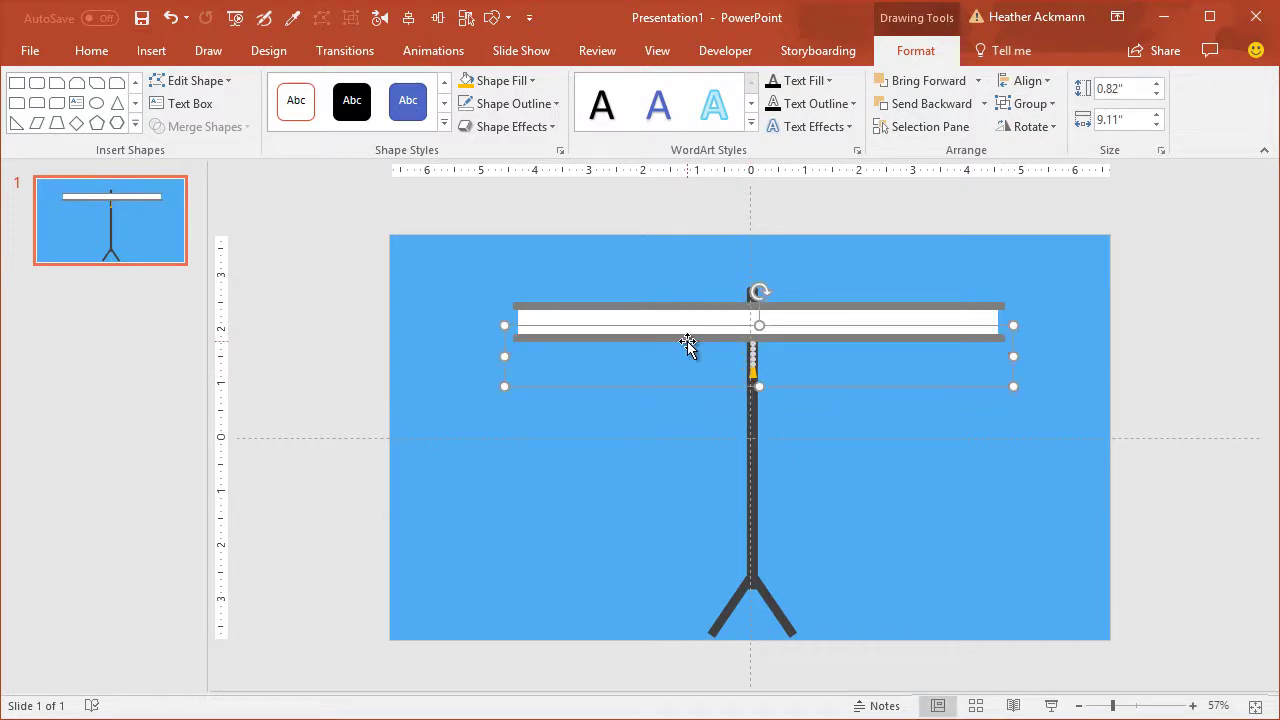
pyautogui.click(584, 532)
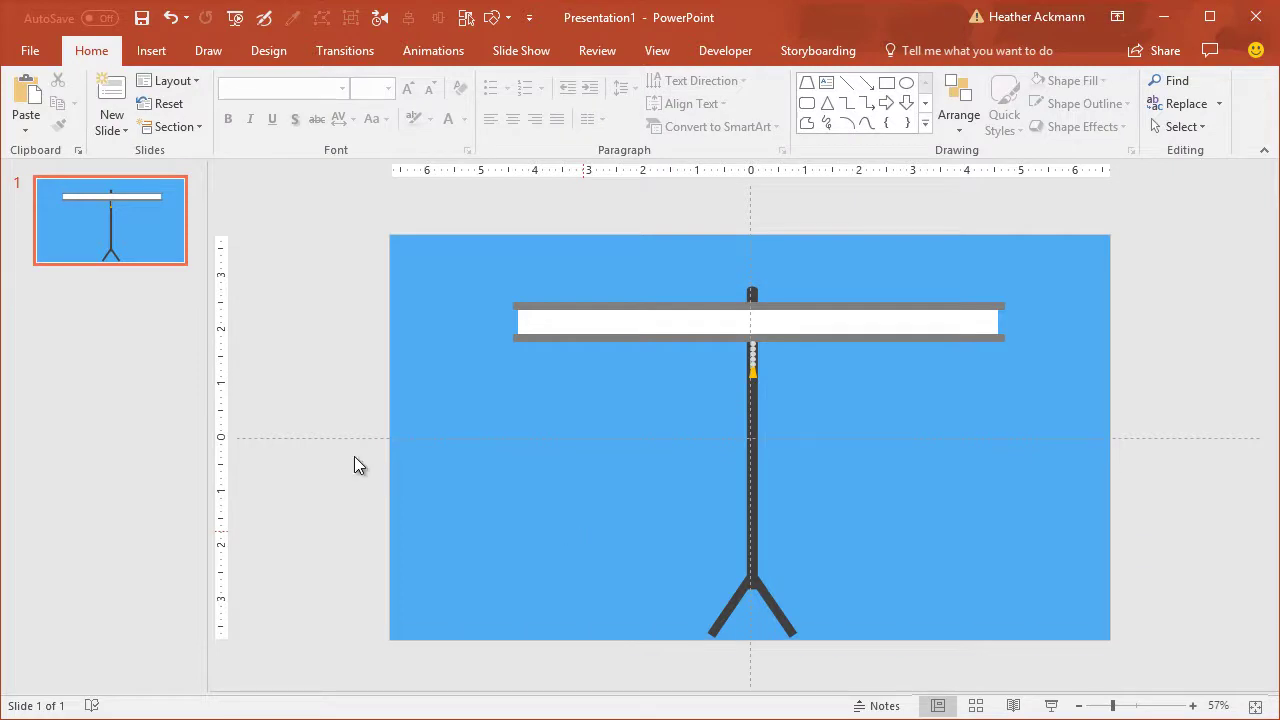
# Duplicate the slide, then on slide 2 nudge the bottom bar and cord down.
pyautogui.rightClick(92, 230)
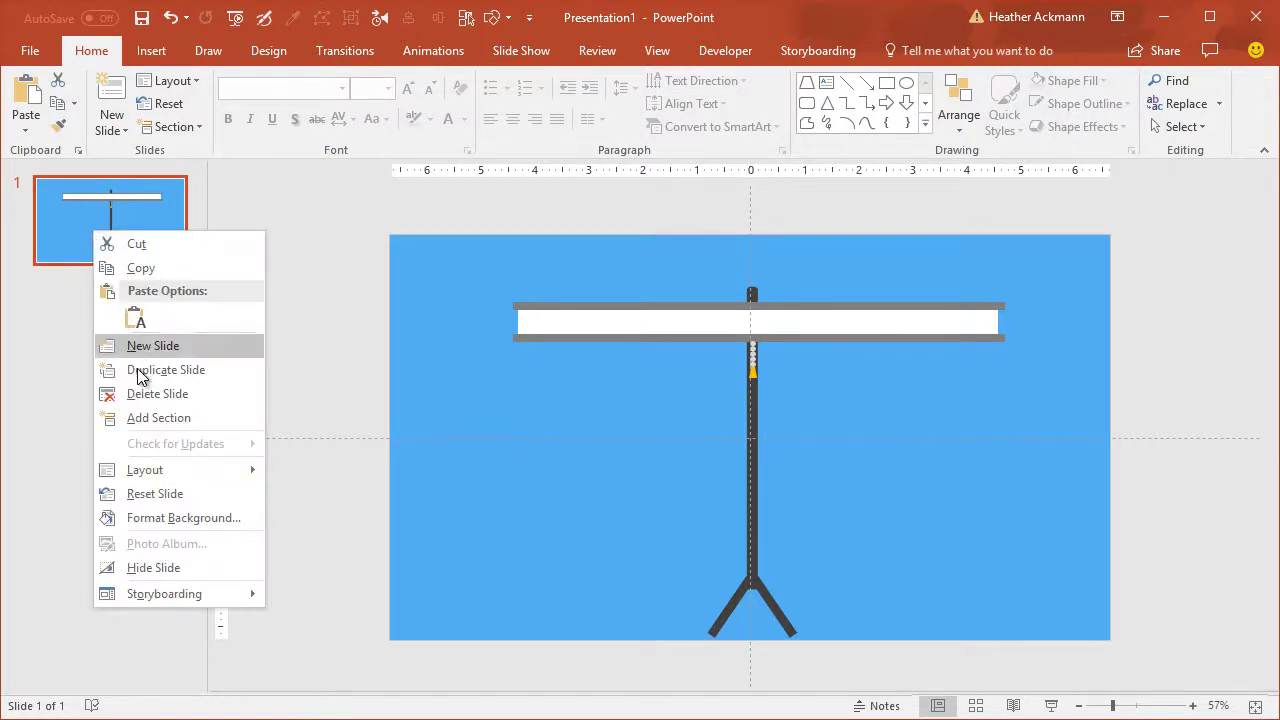
pyautogui.click(140, 372)
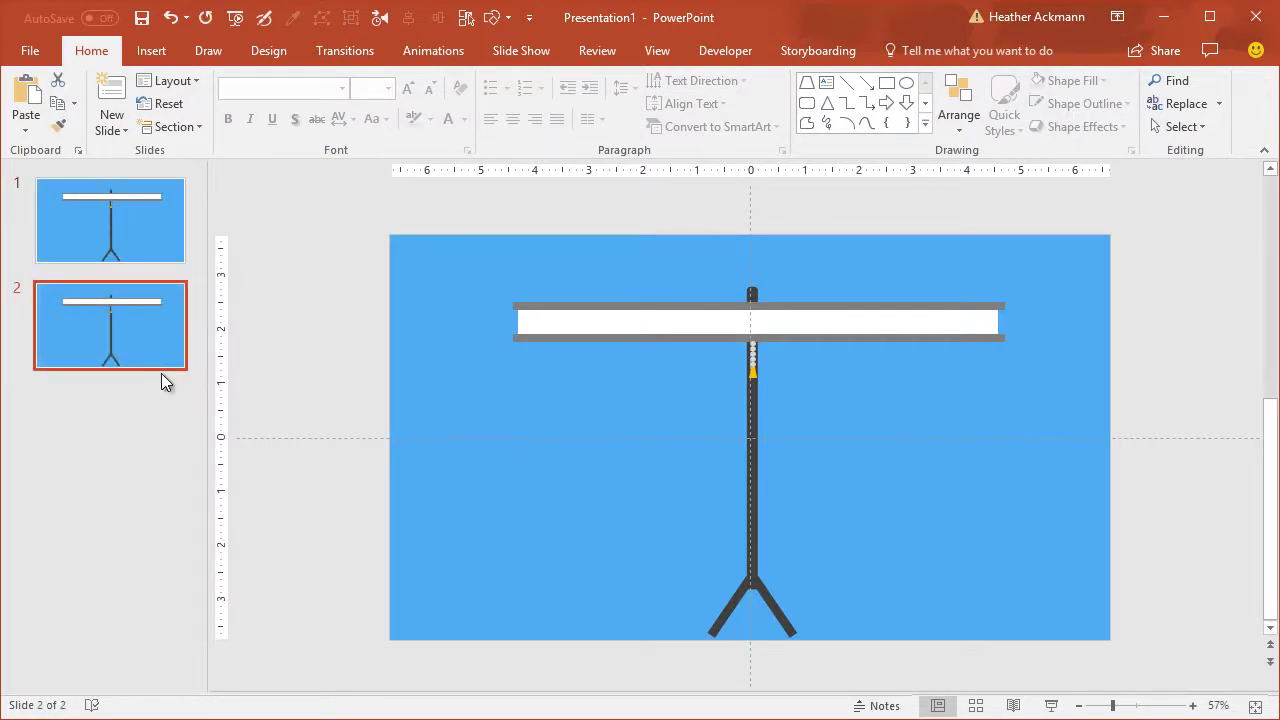
pyautogui.click(545, 325)
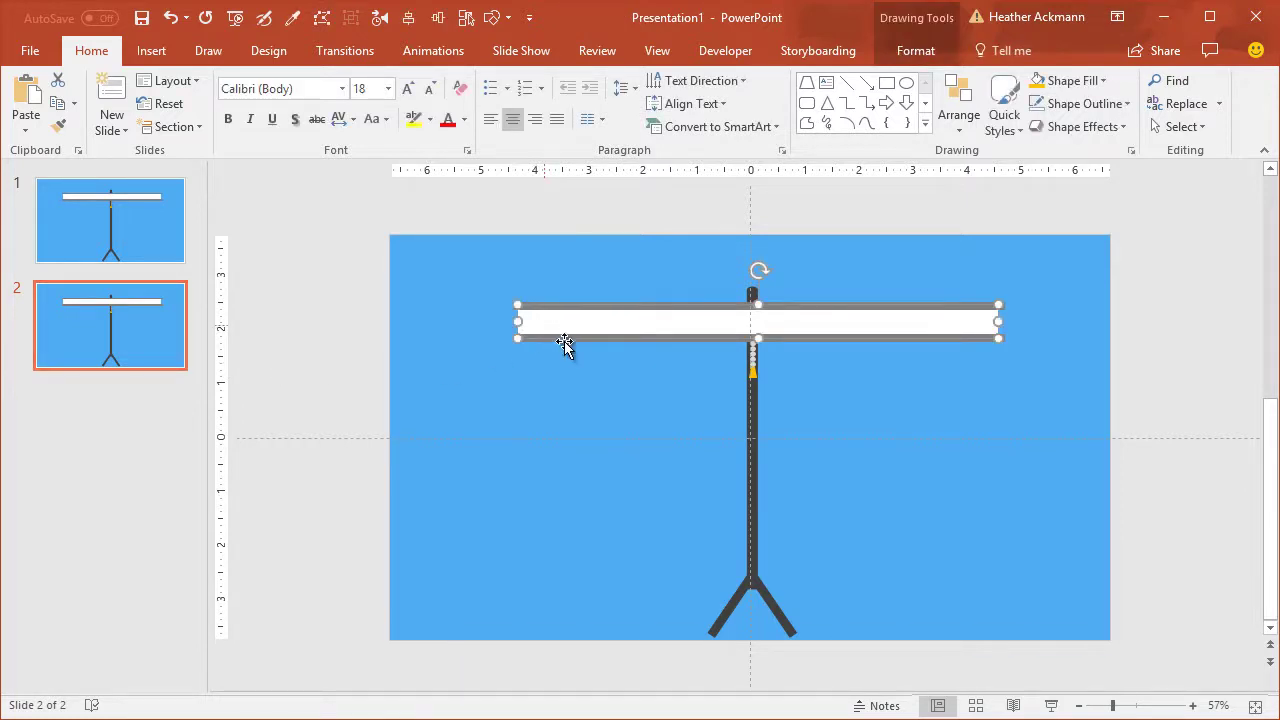
pyautogui.click(565, 345)
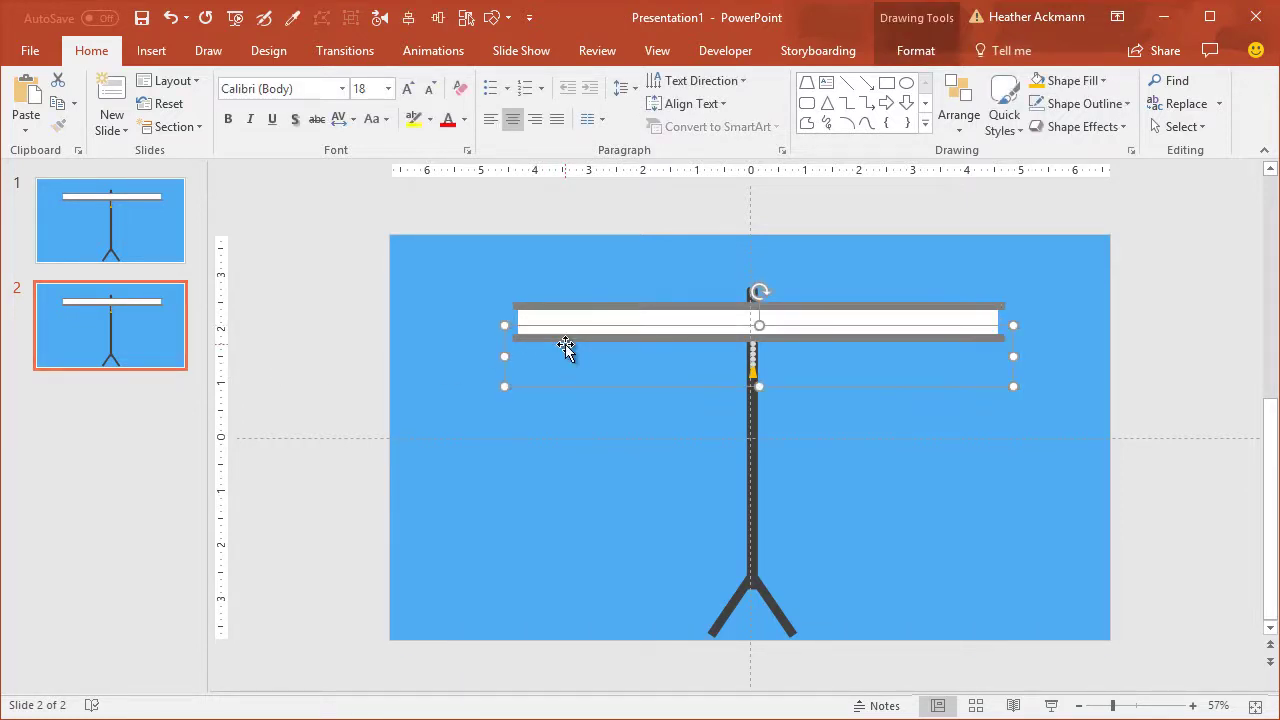
pyautogui.press('Down')
pyautogui.press('Down')
pyautogui.press('Down')
pyautogui.press('Down')
pyautogui.press('Down')
pyautogui.press('Down')
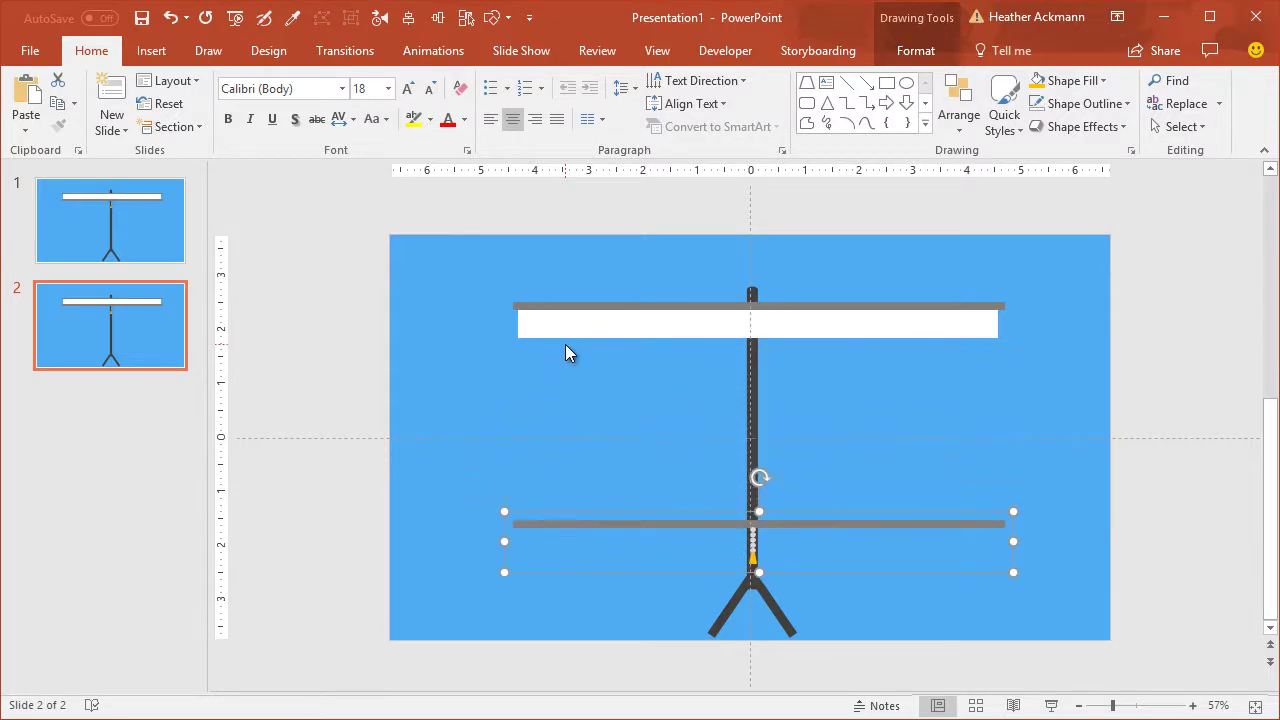
pyautogui.press('Down')
pyautogui.press('Down')
pyautogui.press('Down')
pyautogui.press('Down')
pyautogui.press('Down')
pyautogui.press('Down')
pyautogui.press('Down')
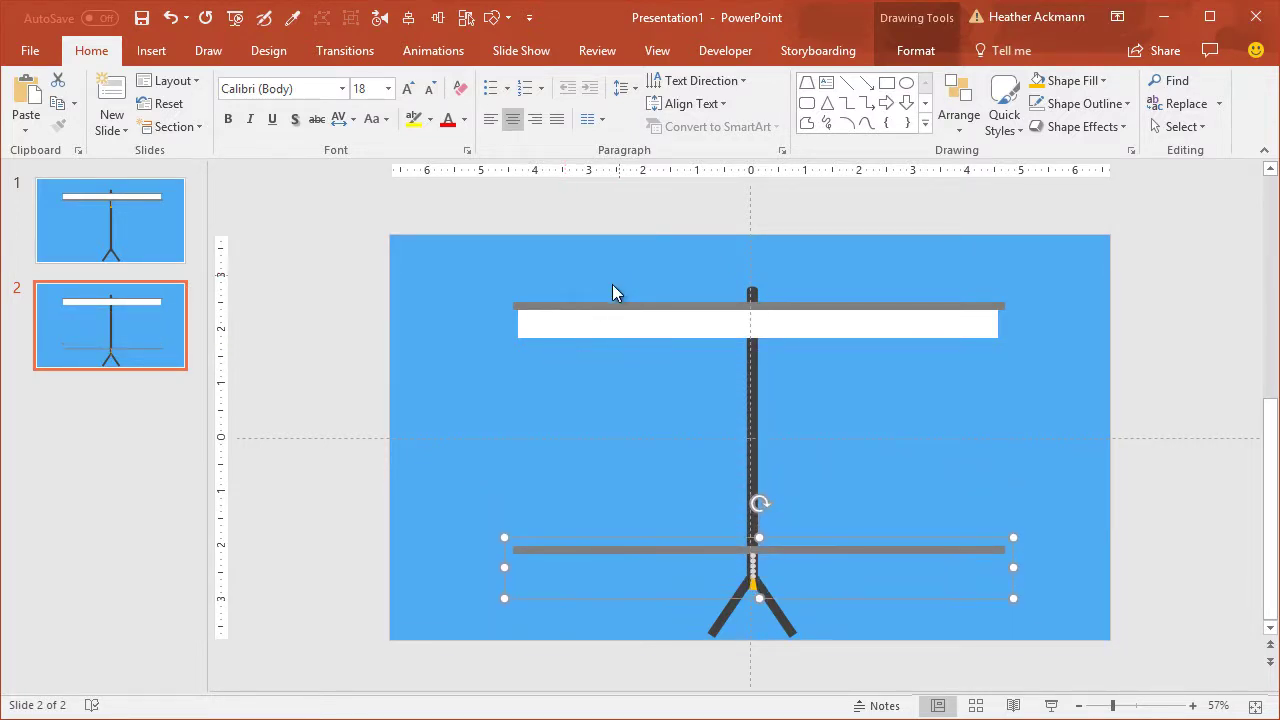
# Stretch the white screen rectangle down to meet the lowered bar.
pyautogui.click(683, 325)
pyautogui.moveTo(763, 335); pyautogui.dragTo(754, 545)
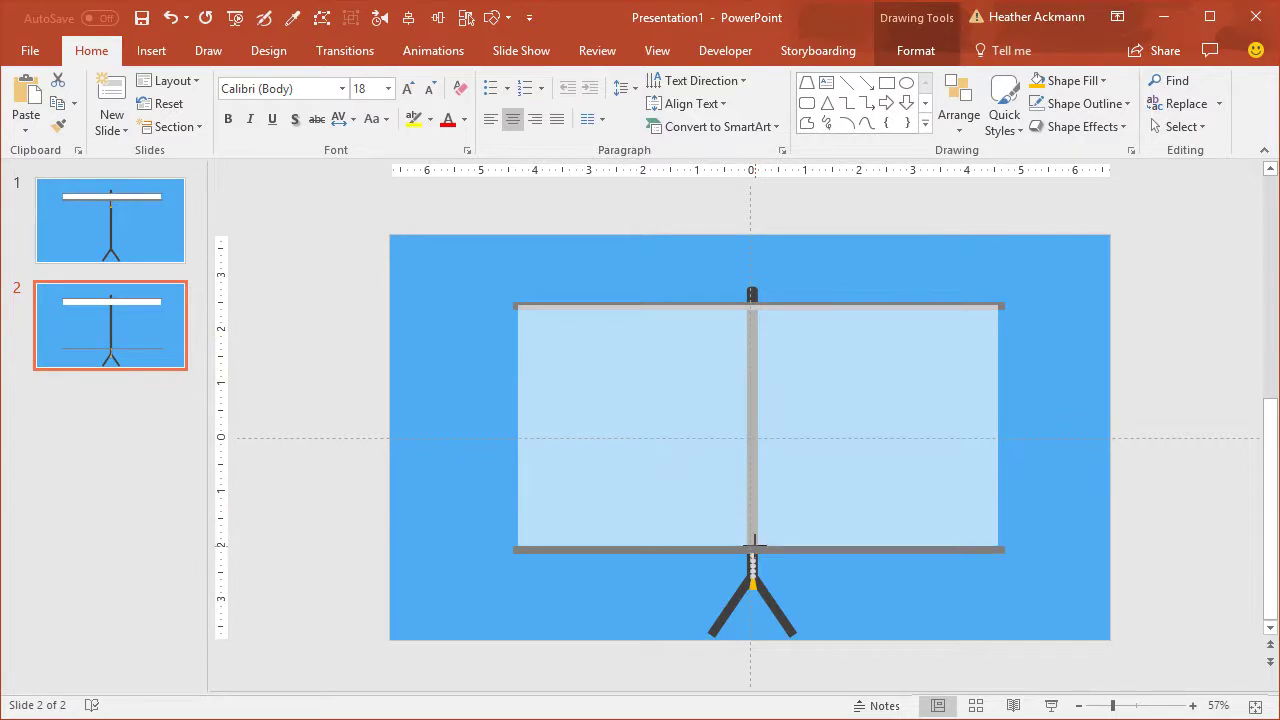
pyautogui.moveTo(754, 545); pyautogui.dragTo(755, 549)
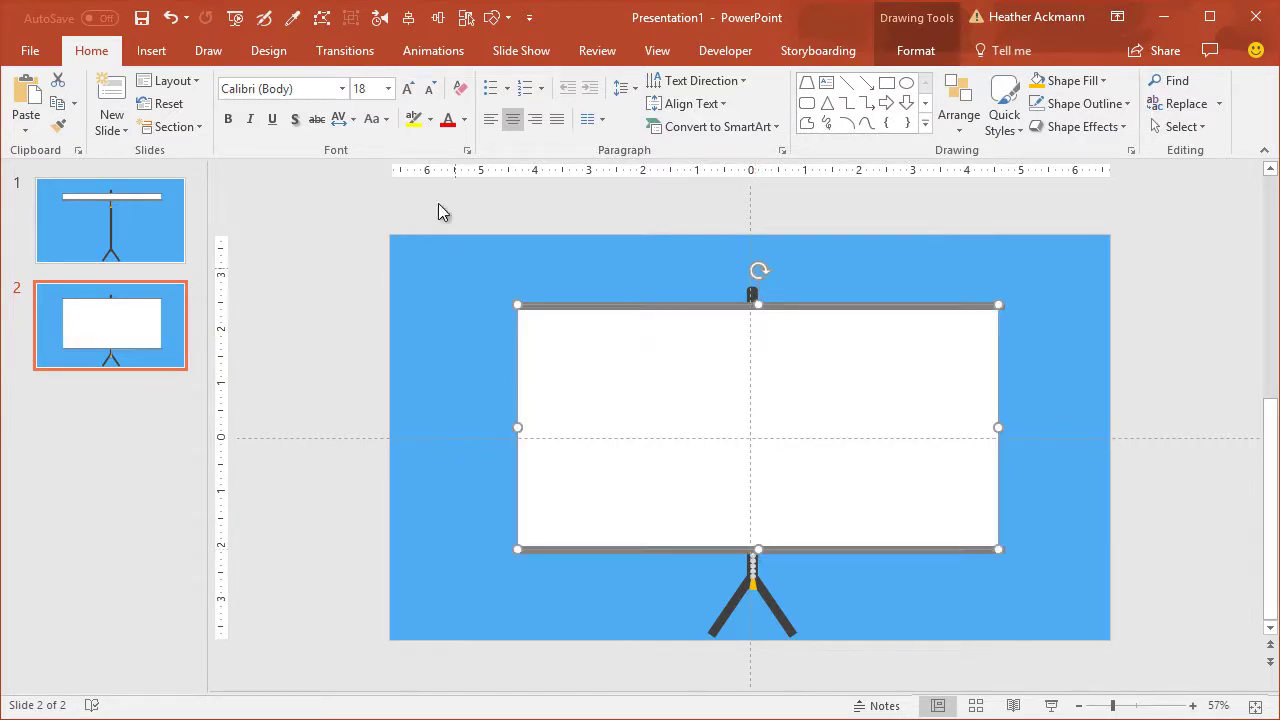
# Apply Morph to slide 2 with a 01.50 duration and preview the unrolling screen.
pyautogui.click(350, 51)
pyautogui.click(180, 110)
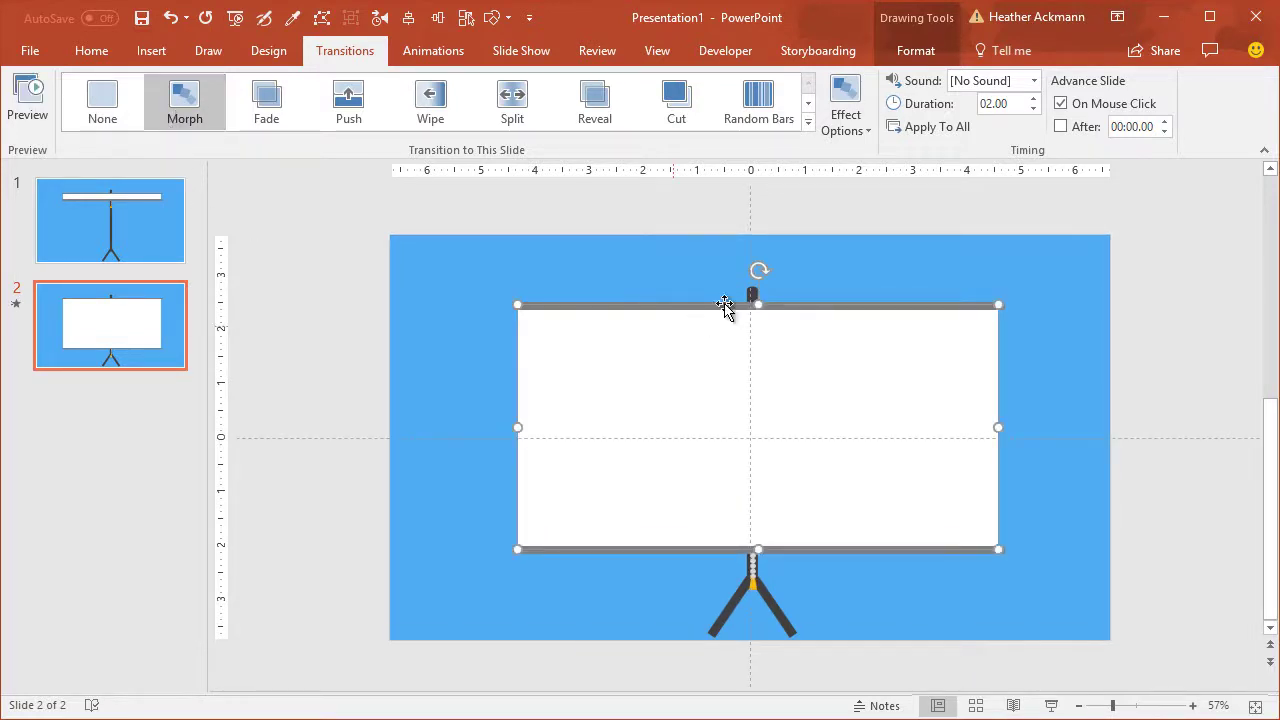
pyautogui.doubleClick(1033, 108)
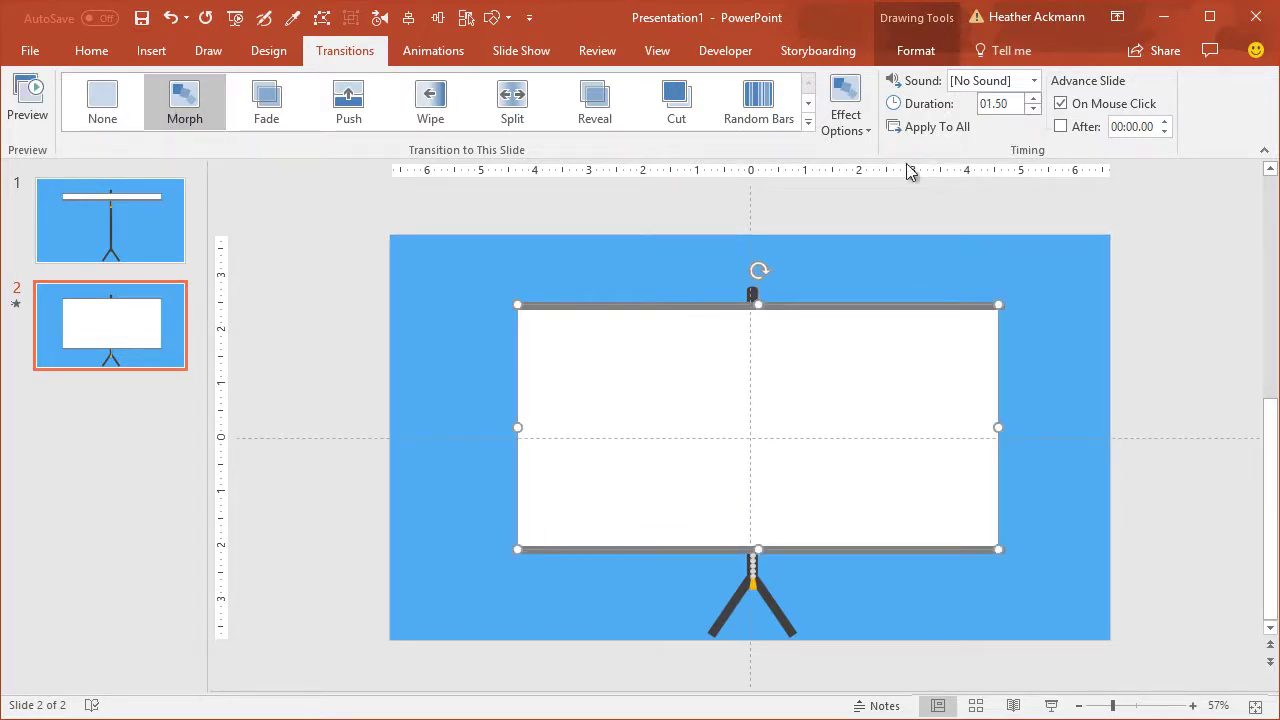
pyautogui.click(16, 304)
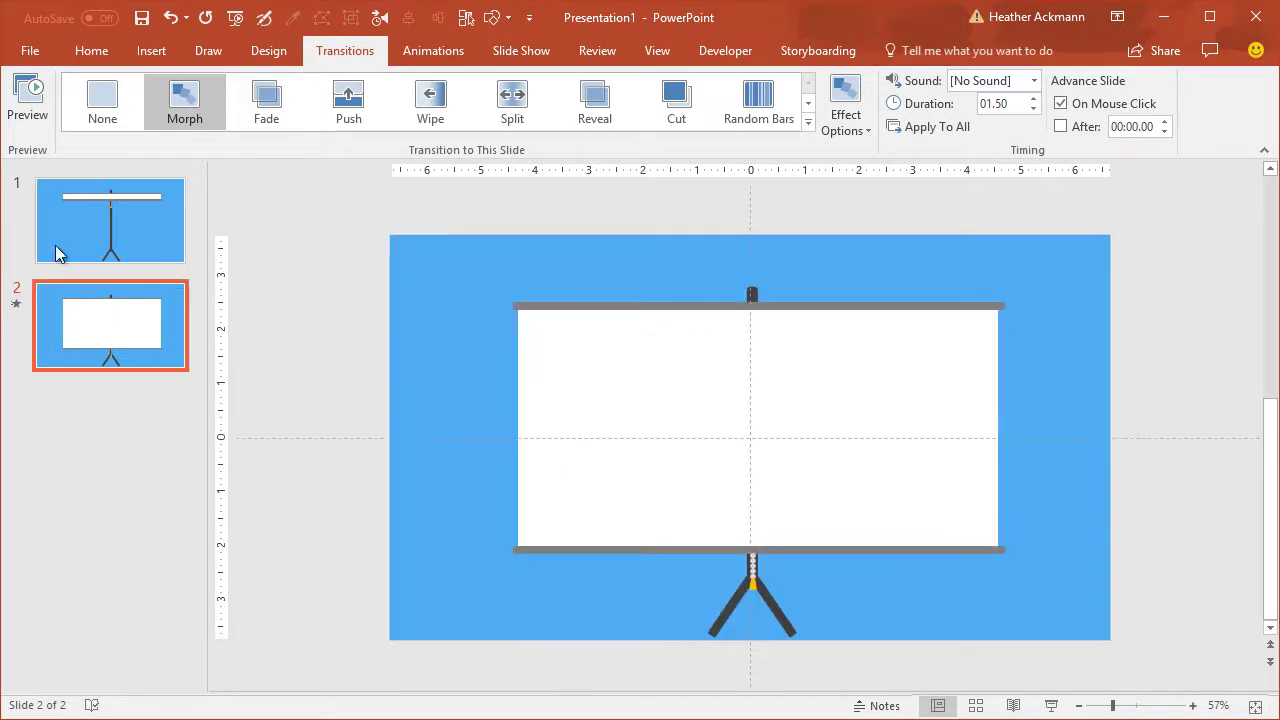
pyautogui.click(36, 86)
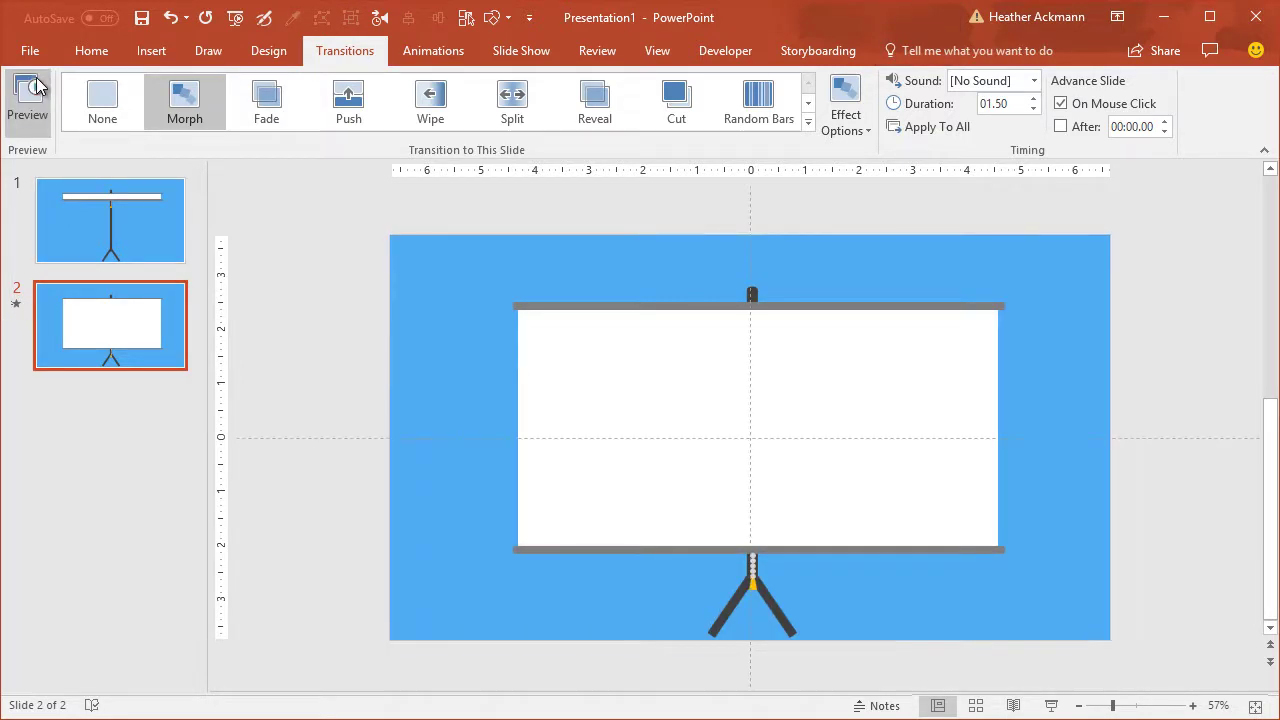
pyautogui.click(36, 86)
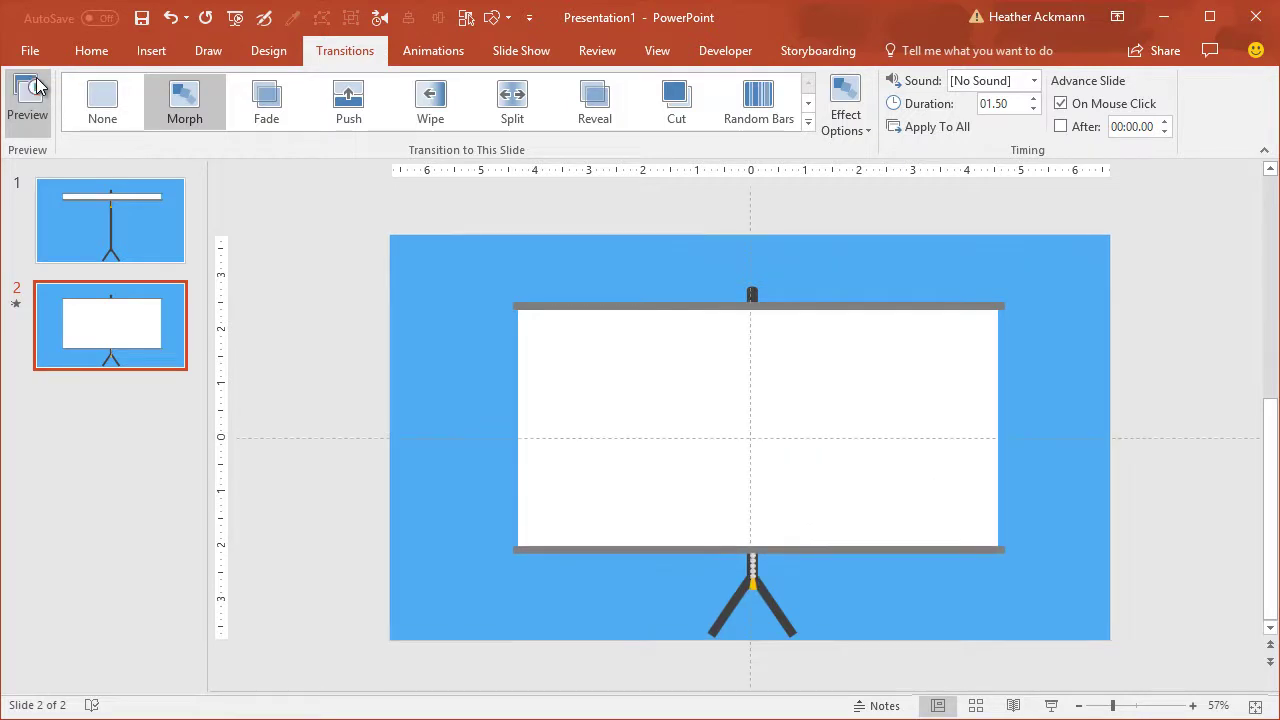